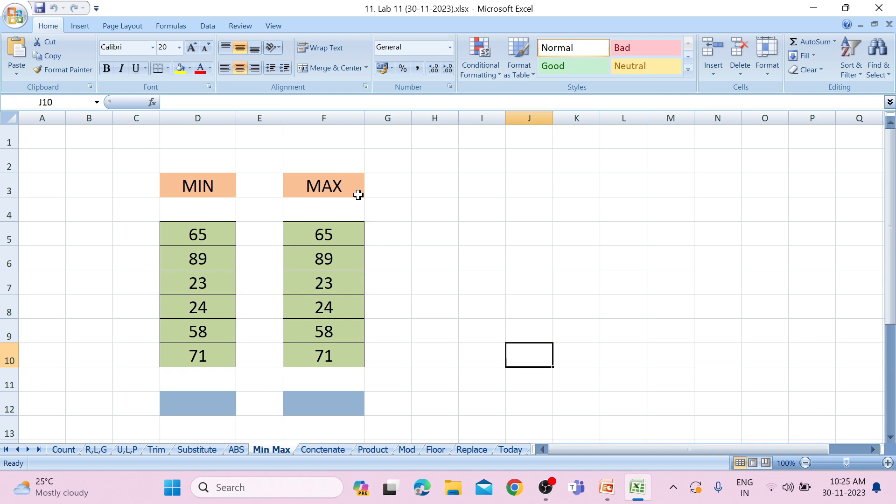
Step: Enter a MIN formula in D12 that finds the smallest value in D5:D10
{"action": "scroll", "coordinate": [358, 196], "scroll_direction": "down", "scroll_amount": 1}
{"action": "scroll", "coordinate": [358, 196], "scroll_direction": "up", "scroll_amount": 1}
{"action": "left_click", "coordinate": [207, 406]}
{"action": "type", "text": "="}
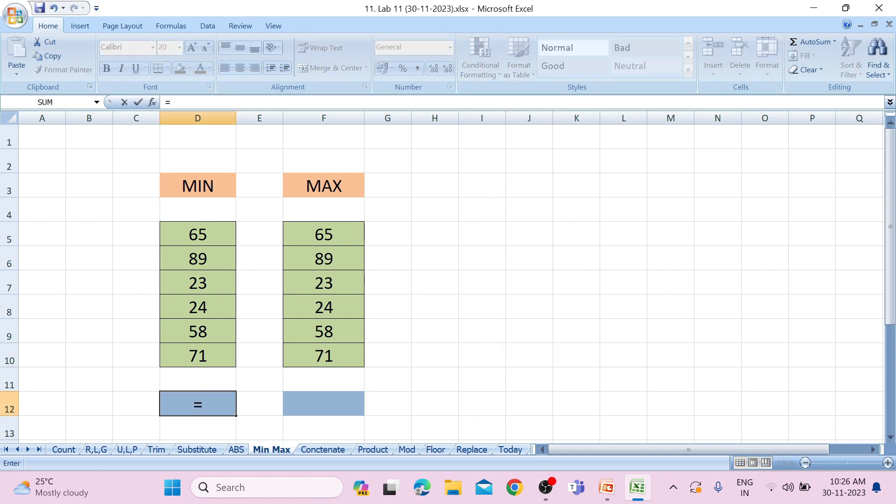
{"action": "type", "text": "min("}
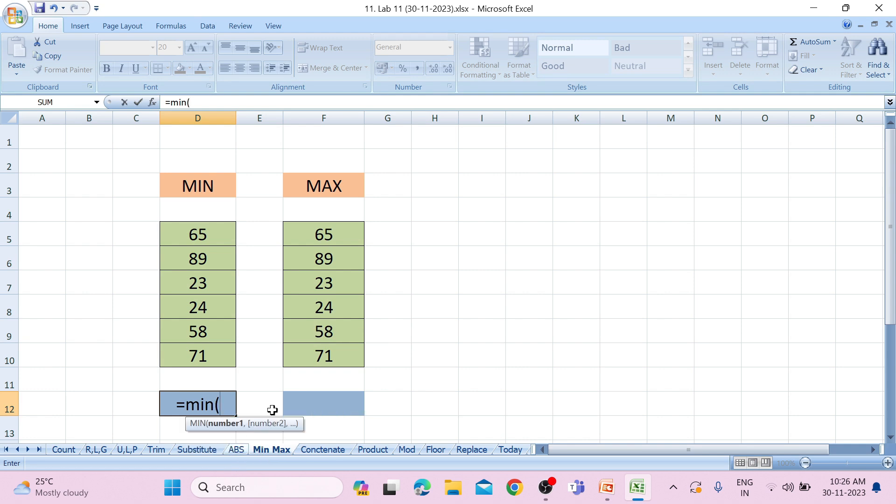
{"action": "left_click", "coordinate": [210, 234]}
{"action": "left_click_drag", "start_coordinate": [210, 234], "coordinate": [199, 353]}
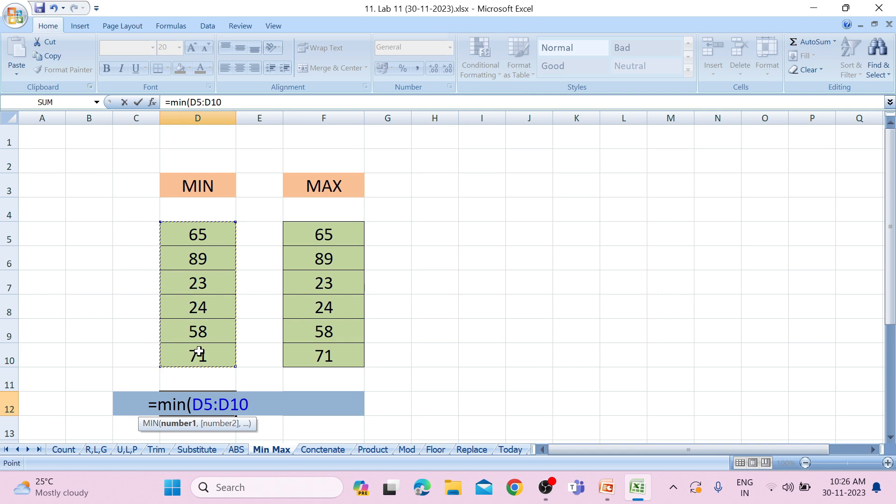
{"action": "type", "text": ")"}
{"action": "key", "text": "Return"}
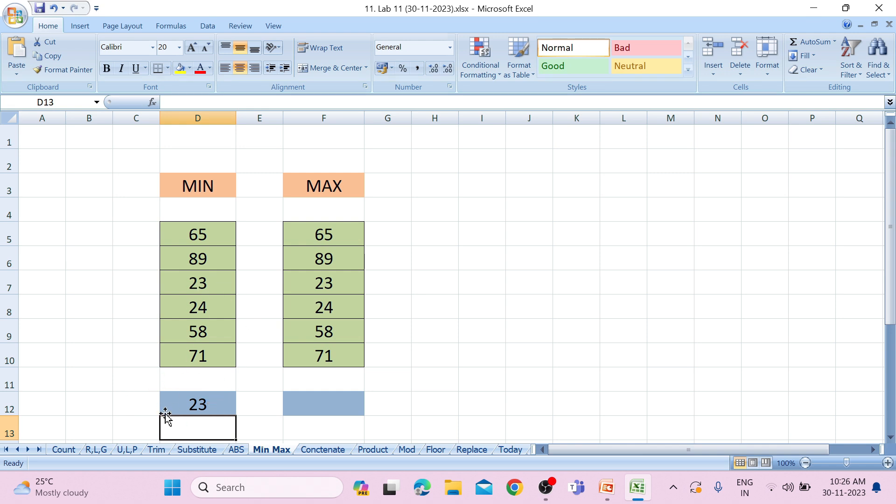
Step: Enter a MAX formula in F12 that finds the largest value in F5:F10
{"action": "left_click", "coordinate": [353, 410]}
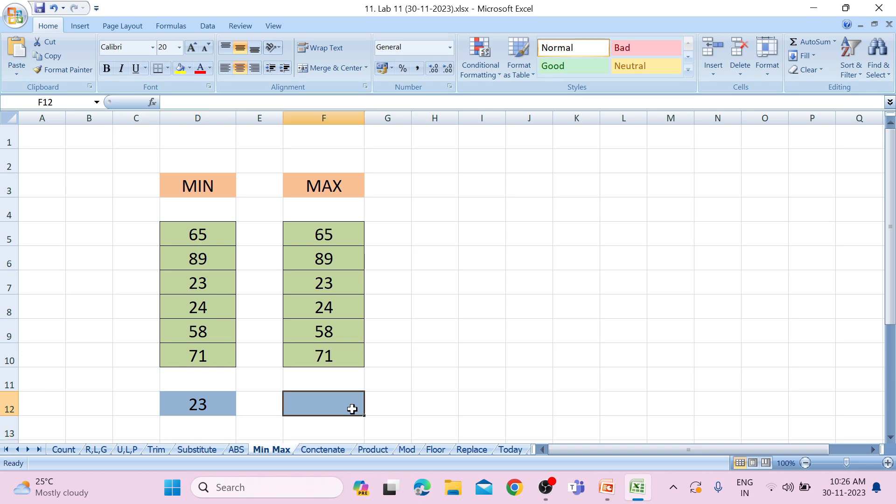
{"action": "type", "text": "=max"}
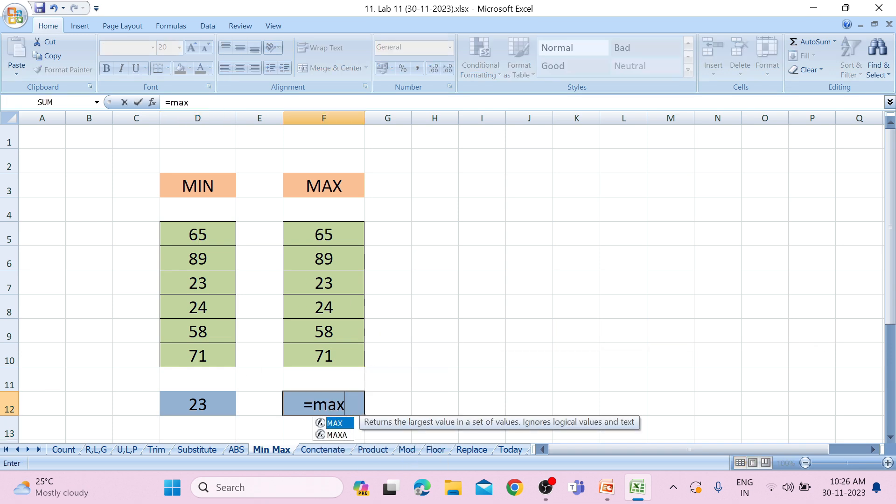
{"action": "type", "text": "("}
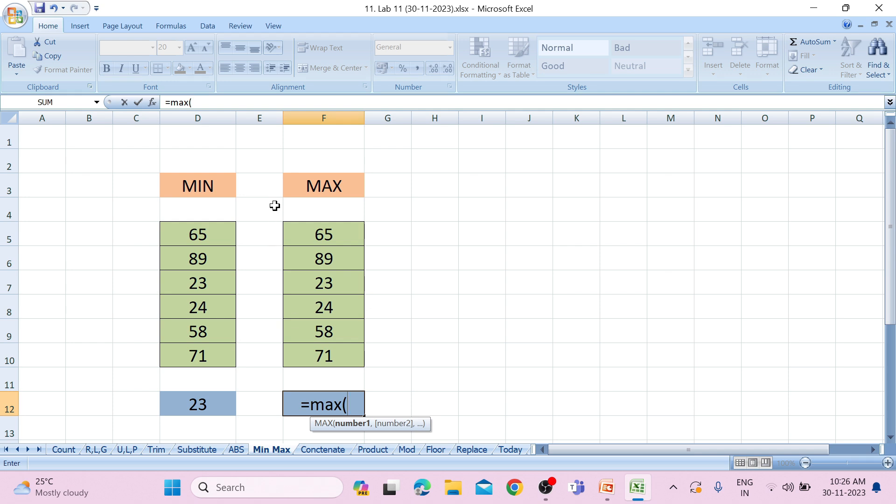
{"action": "left_click_drag", "start_coordinate": [312, 229], "coordinate": [320, 363]}
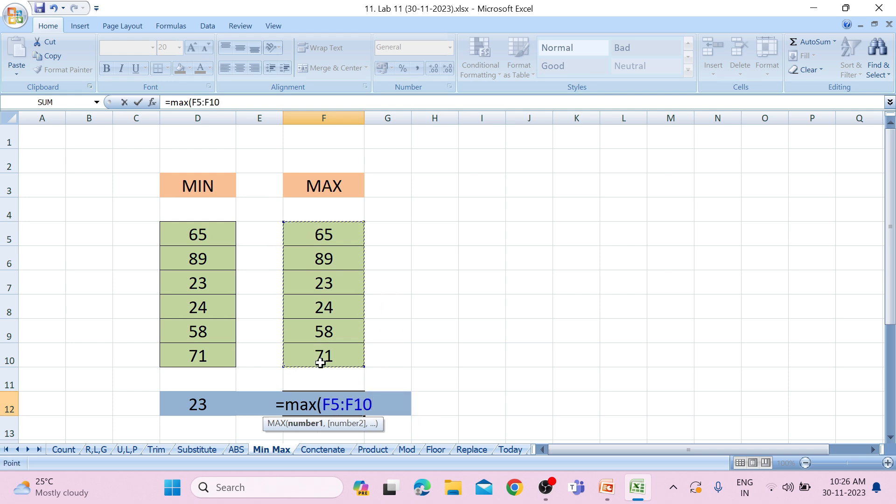
{"action": "type", "text": ")"}
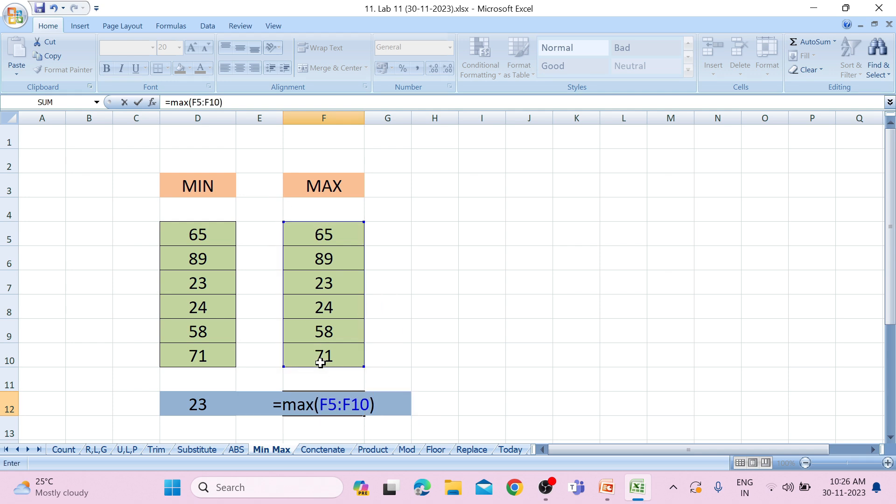
{"action": "key", "text": "Return"}
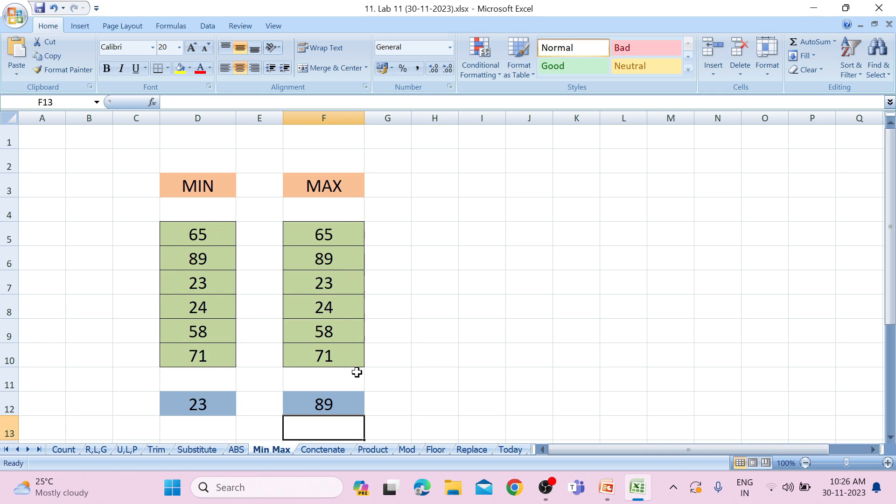
Step: On the concatenate sheet, join the texts of G3 and G4 in I3 with a CONCATENATE formula
{"action": "left_click", "coordinate": [320, 449]}
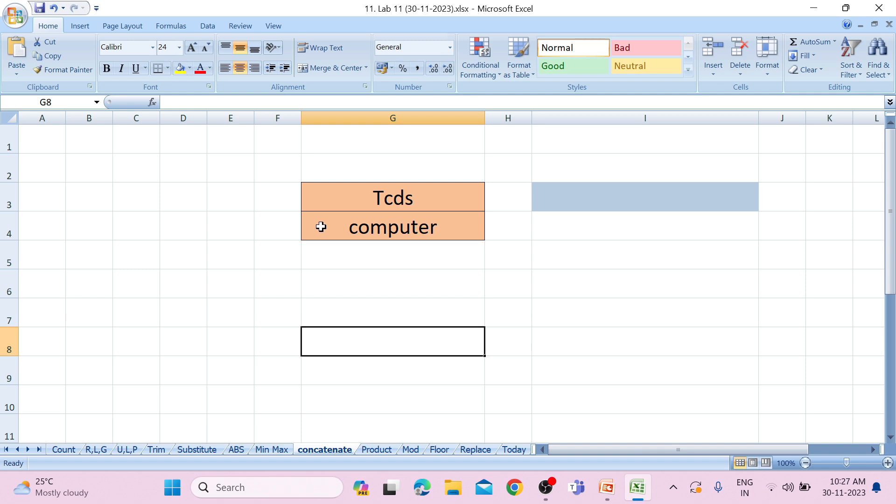
{"action": "left_click", "coordinate": [636, 196]}
{"action": "type", "text": "=con"}
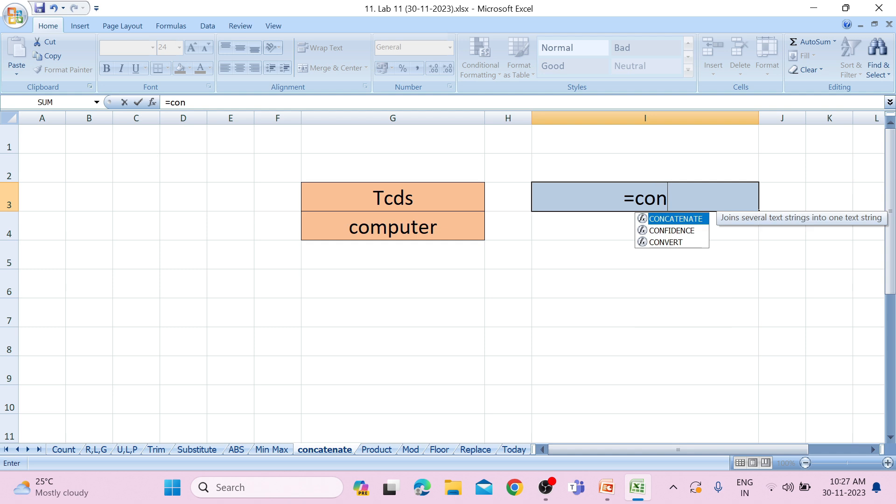
{"action": "type", "text": "catenate("}
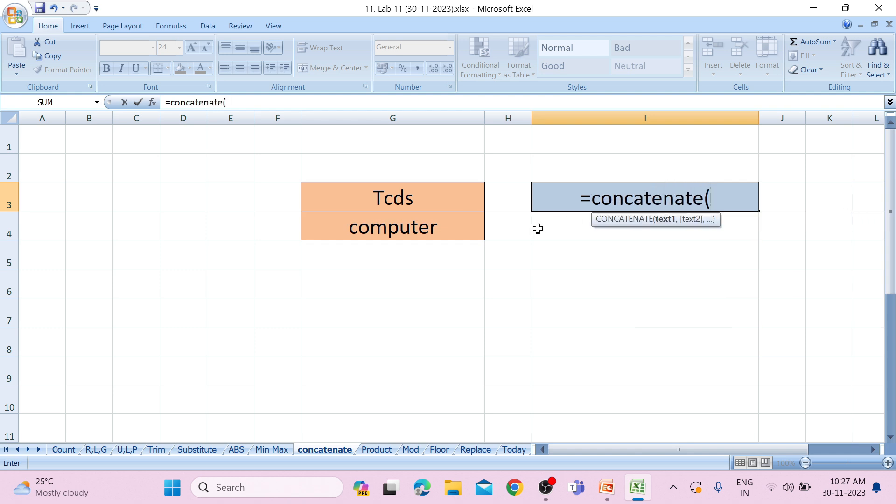
{"action": "left_click", "coordinate": [443, 195]}
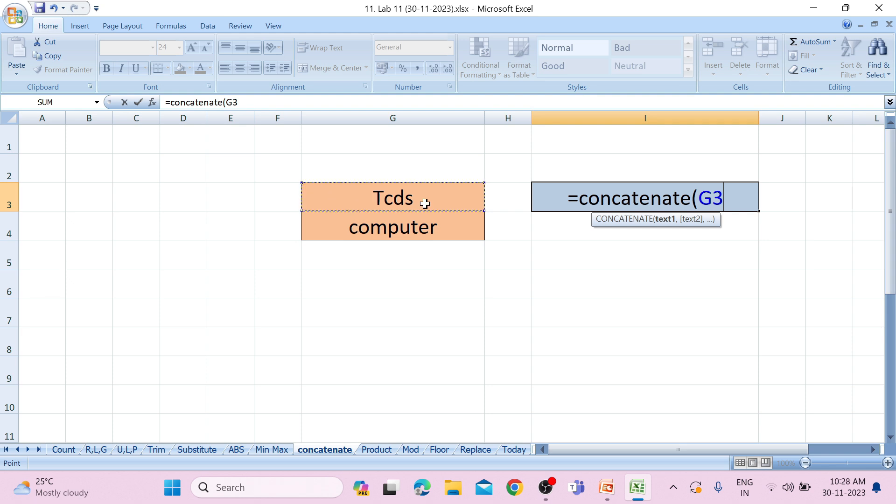
{"action": "type", "text": ","}
{"action": "left_click", "coordinate": [385, 228]}
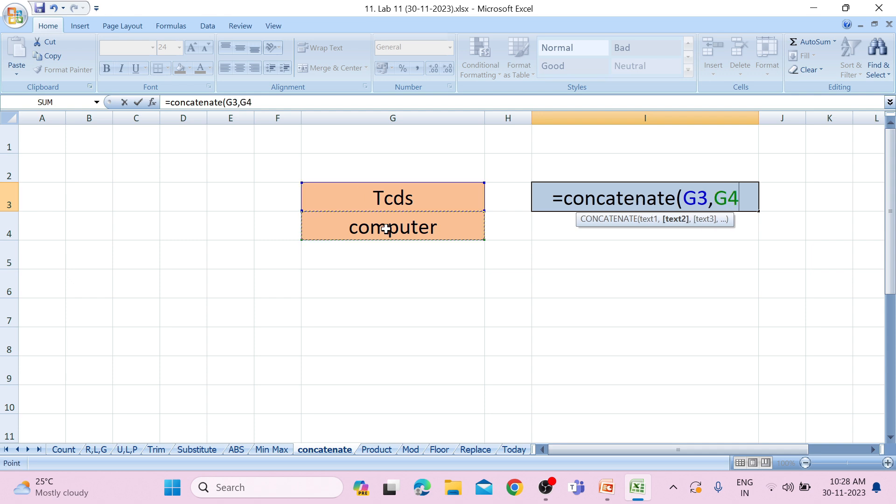
{"action": "type", "text": ")"}
{"action": "key", "text": "Return"}
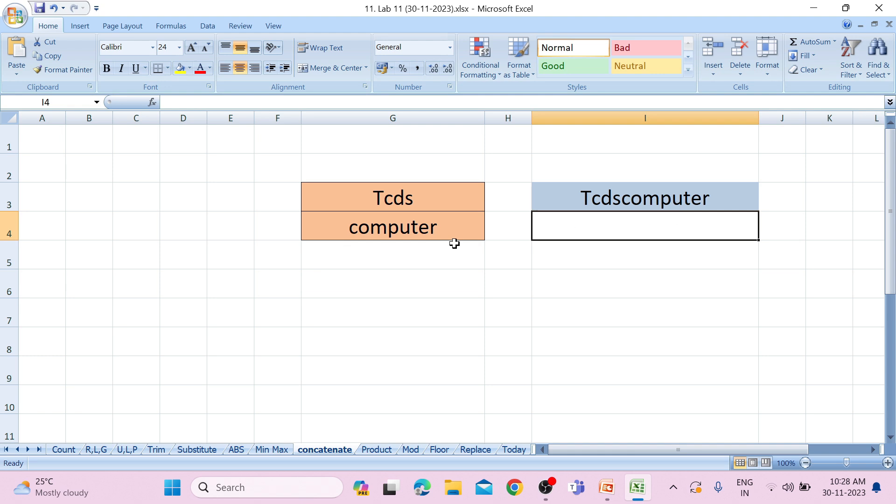
Step: On the Product sheet, multiply C5 by D5 in F5 with a PRODUCT formula
{"action": "left_click", "coordinate": [369, 451]}
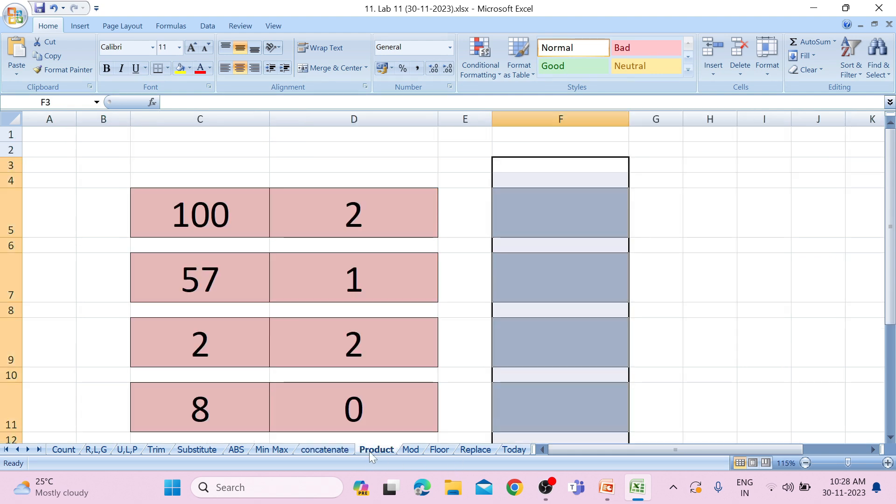
{"action": "double_click", "coordinate": [521, 398]}
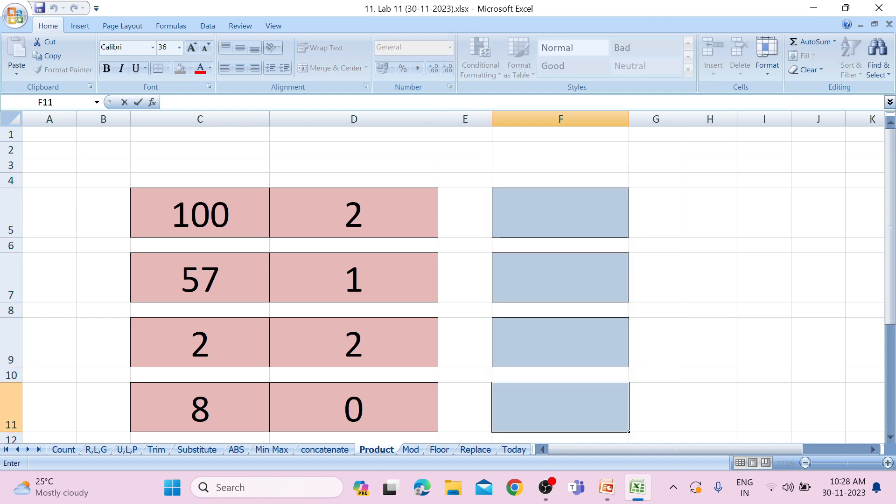
{"action": "left_click", "coordinate": [607, 213]}
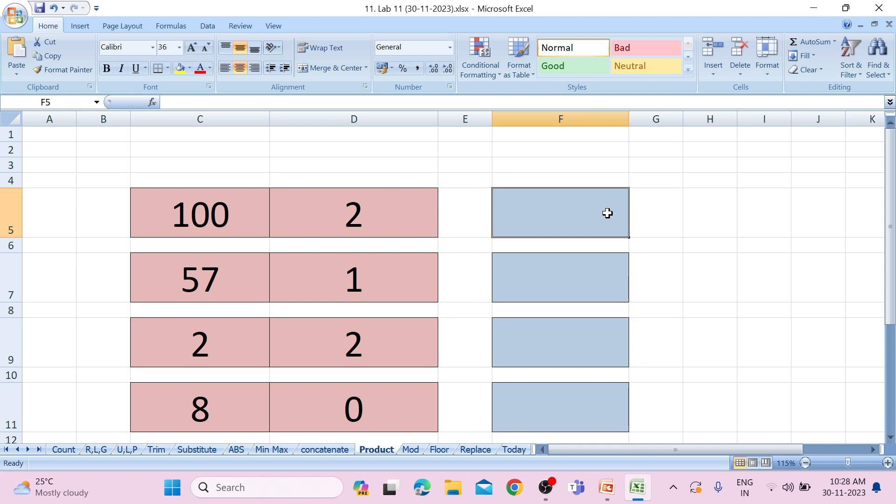
{"action": "type", "text": "="}
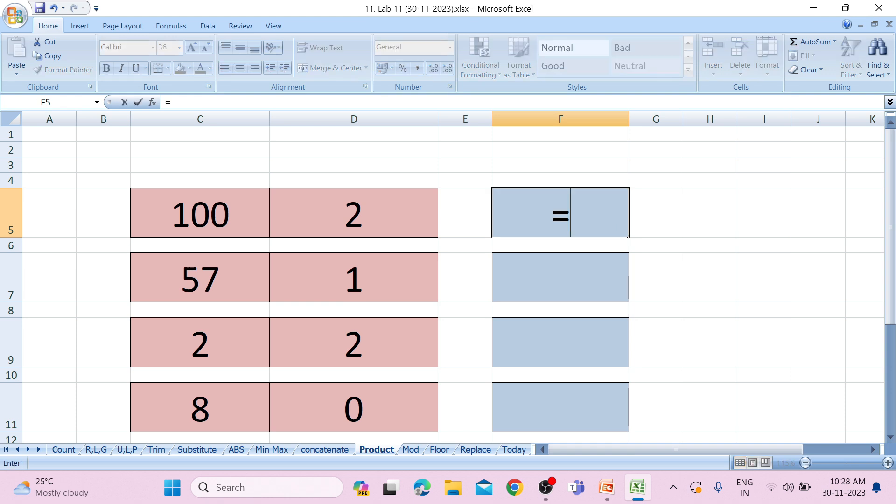
{"action": "type", "text": "prod"}
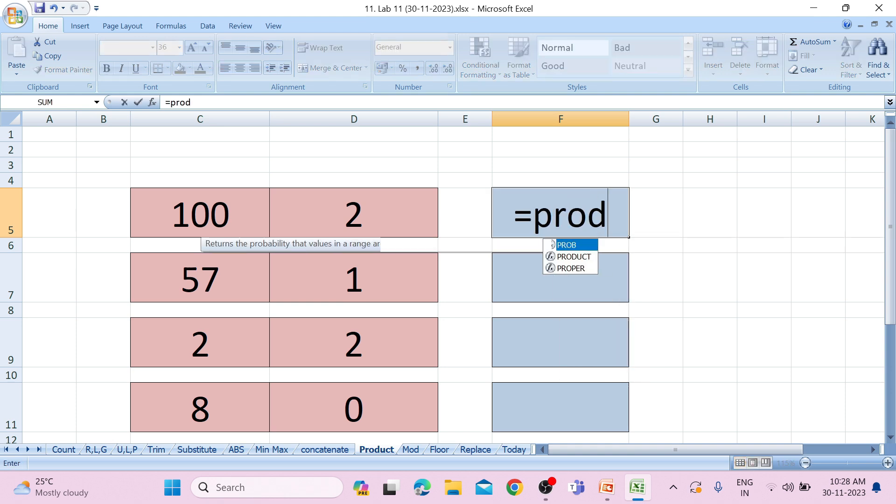
{"action": "type", "text": "uct("}
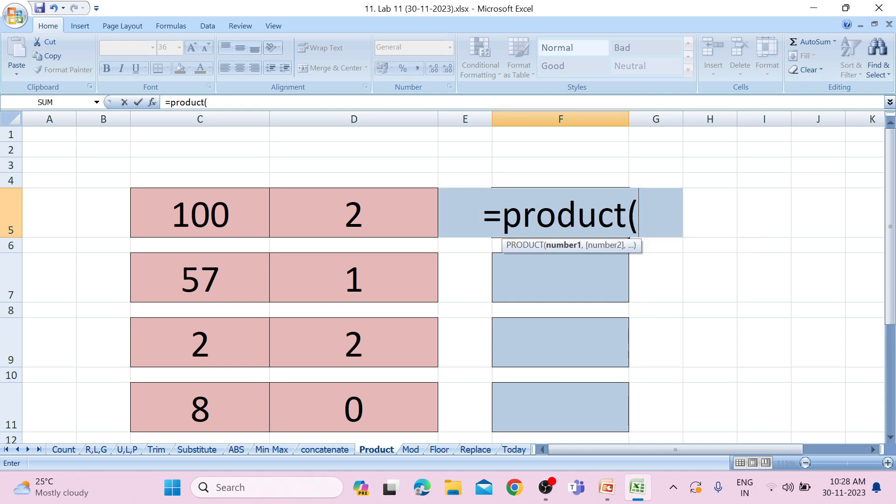
{"action": "left_click", "coordinate": [245, 214]}
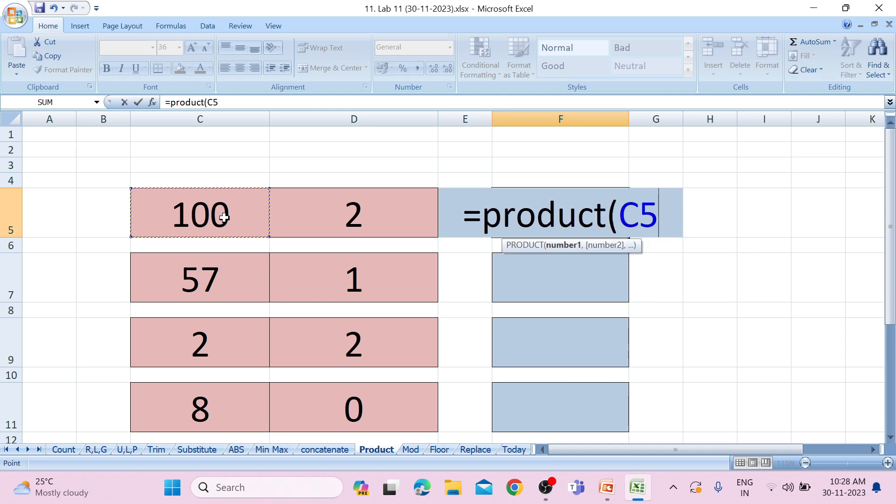
{"action": "type", "text": ","}
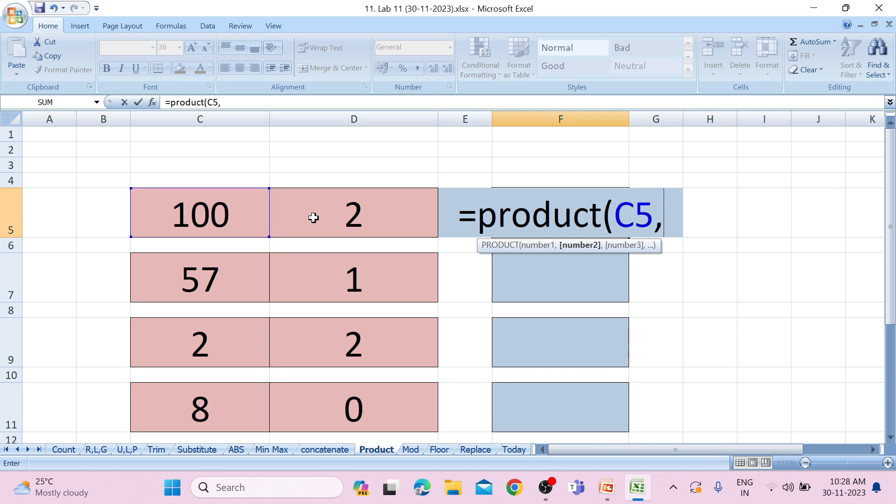
{"action": "left_click", "coordinate": [312, 216]}
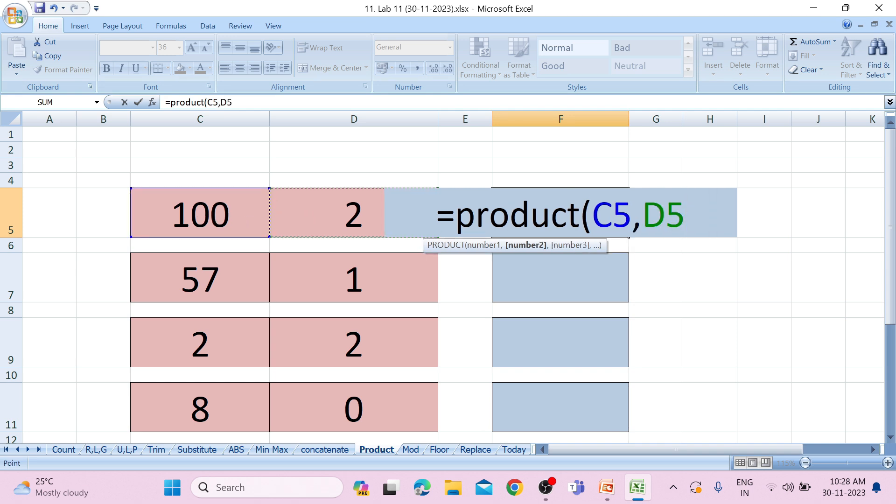
{"action": "type", "text": ")"}
{"action": "key", "text": "Return"}
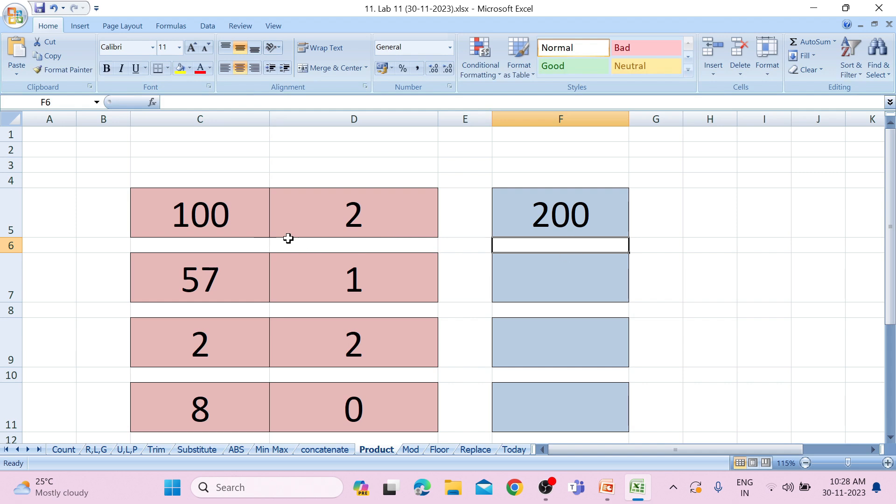
Step: Copy the PRODUCT formula from F5 into the result cells F7, F9 and F11
{"action": "scroll", "coordinate": [471, 243], "scroll_direction": "down", "scroll_amount": 1}
{"action": "left_click", "coordinate": [586, 161]}
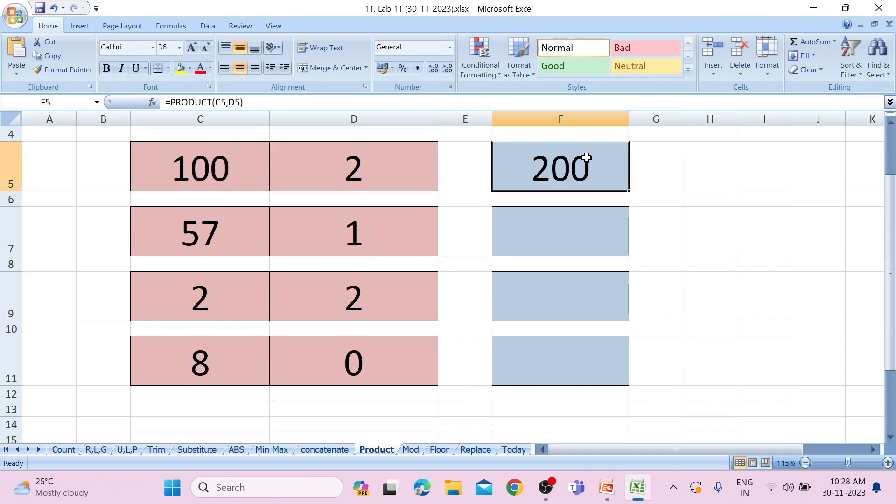
{"action": "key", "text": "ctrl+c"}
{"action": "left_click", "coordinate": [582, 226]}
{"action": "key", "text": "ctrl+v"}
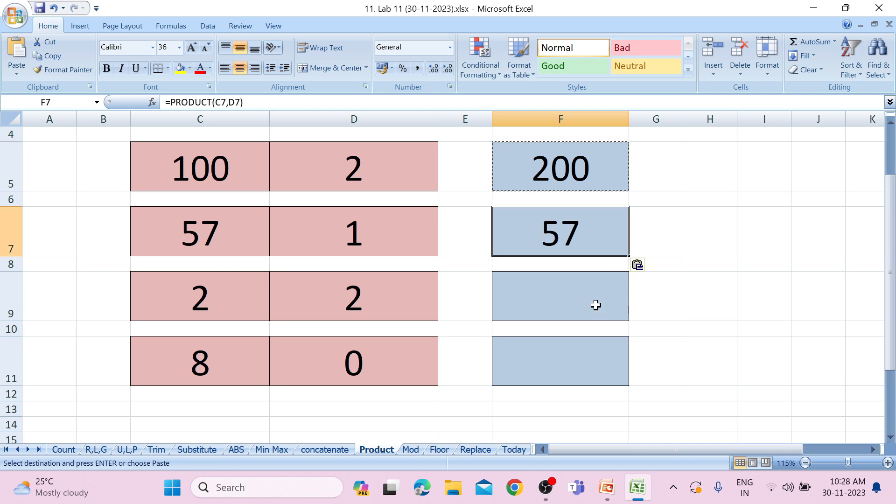
{"action": "left_click", "coordinate": [596, 309]}
{"action": "key", "text": "ctrl+v"}
{"action": "left_click", "coordinate": [592, 362]}
{"action": "key", "text": "ctrl+v"}
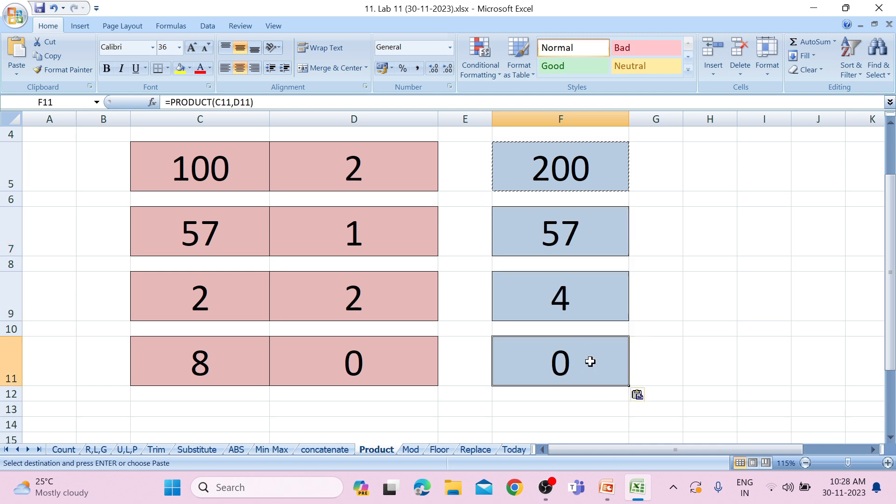
{"action": "scroll", "coordinate": [570, 365], "scroll_direction": "up", "scroll_amount": 1}
{"action": "scroll", "coordinate": [570, 365], "scroll_direction": "down", "scroll_amount": 1}
Step: On the Mod sheet, enter a MOD formula in G3 with D3 as the number and E3 as the divisor
{"action": "left_click", "coordinate": [412, 450]}
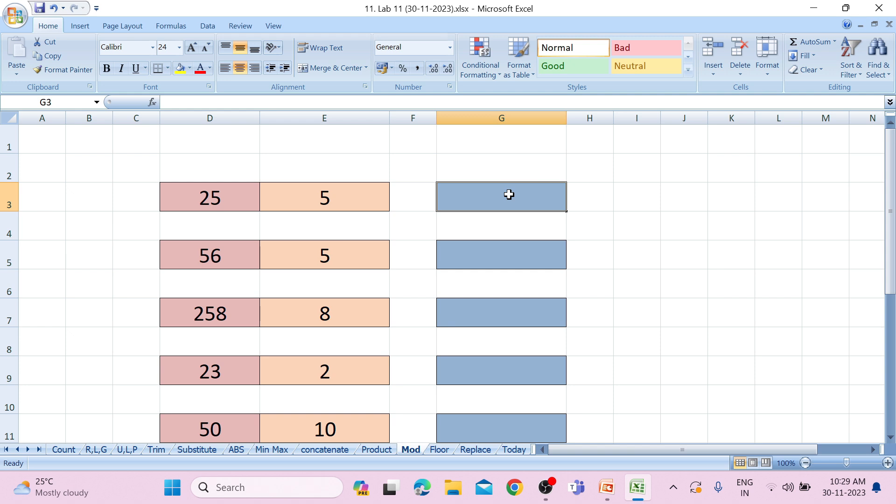
{"action": "type", "text": "=mod("}
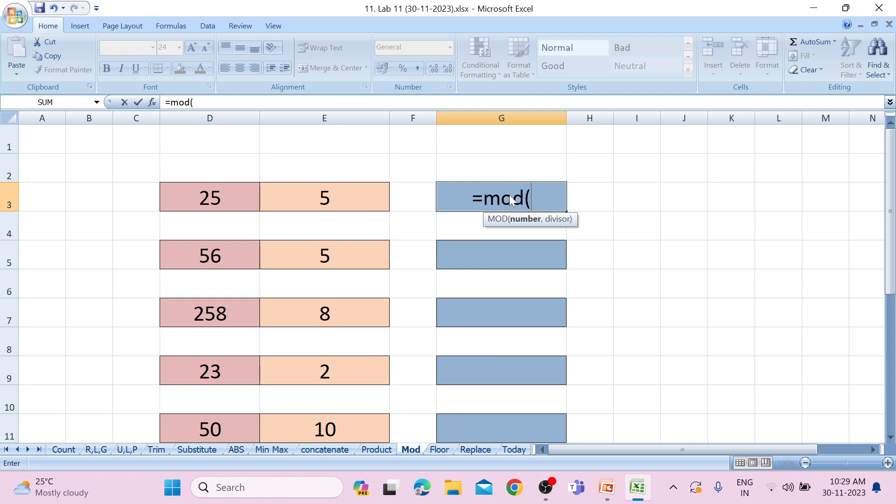
{"action": "left_click", "coordinate": [229, 199]}
{"action": "type", "text": ","}
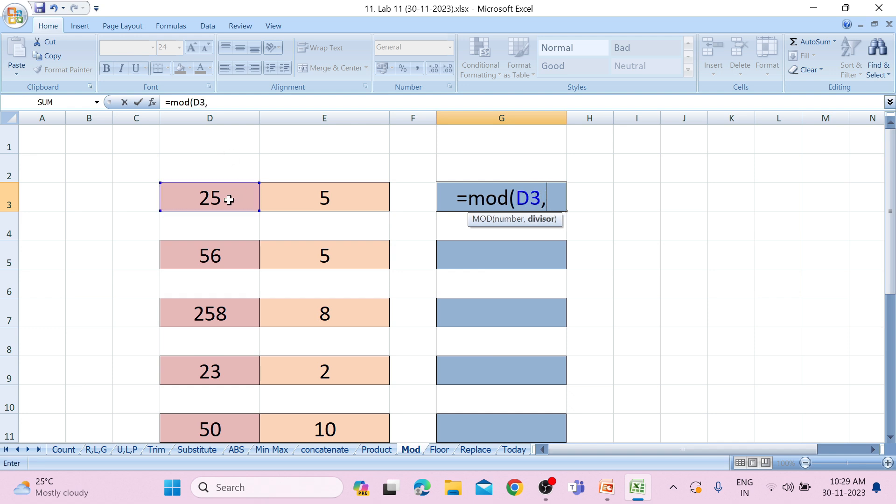
{"action": "left_click", "coordinate": [304, 196]}
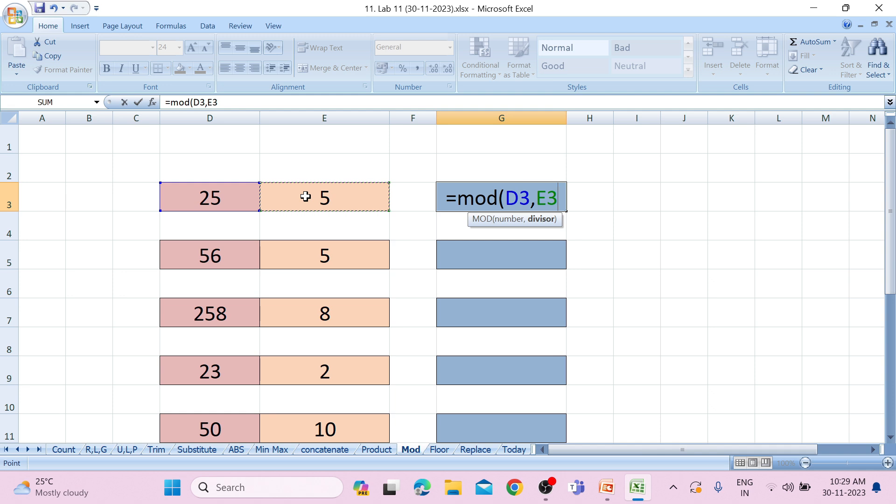
{"action": "type", "text": ")"}
{"action": "key", "text": "Return"}
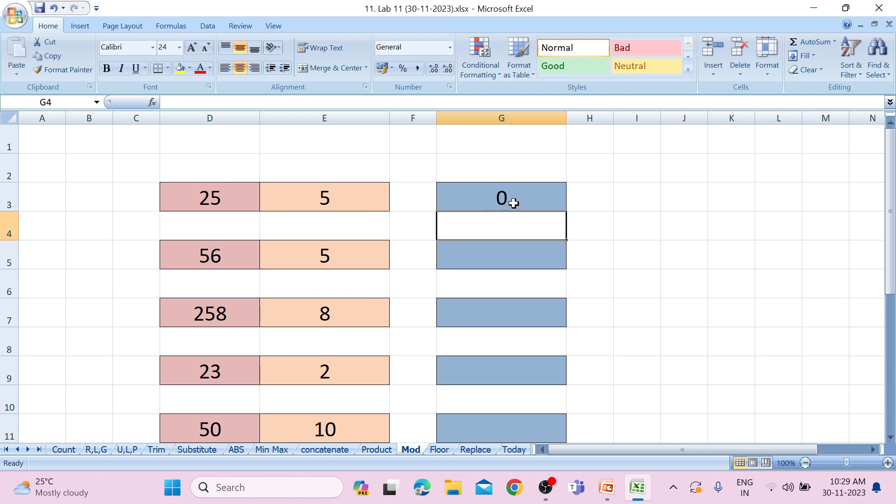
Step: Copy the MOD formula from G3 into the result cells G5, G7, G9 and G11
{"action": "left_click", "coordinate": [513, 261]}
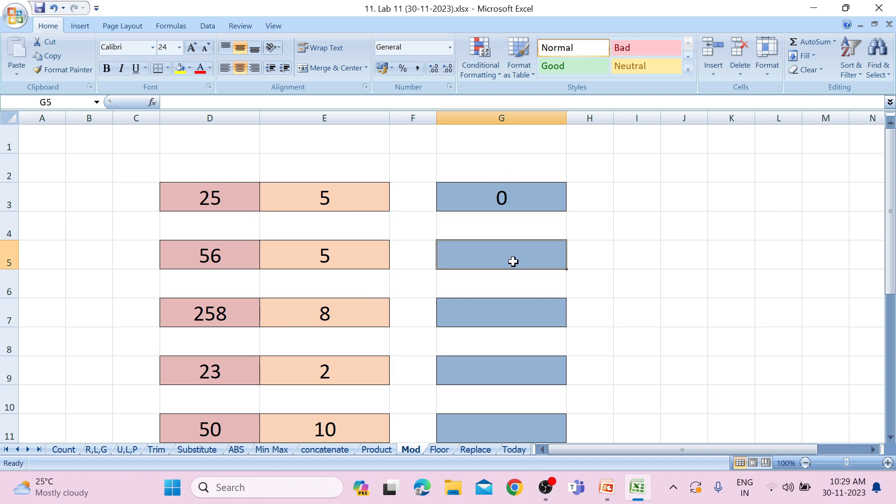
{"action": "left_click", "coordinate": [515, 194]}
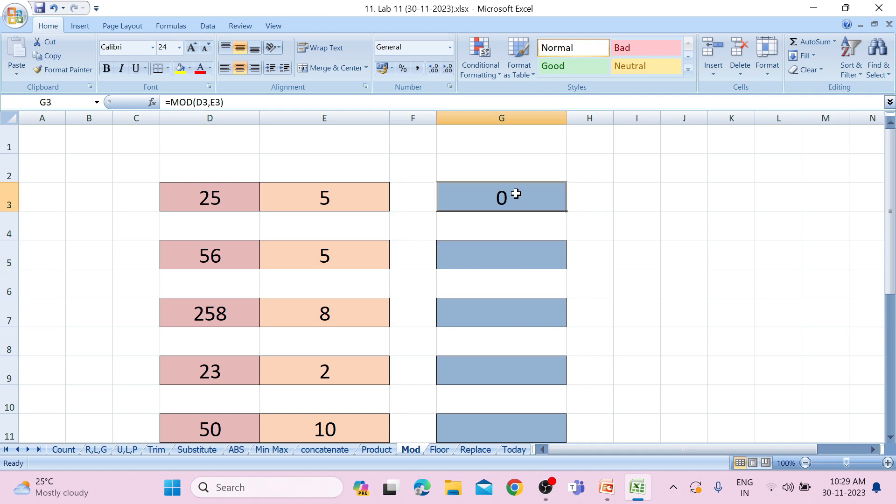
{"action": "key", "text": "ctrl+c"}
{"action": "left_click", "coordinate": [544, 256]}
{"action": "key", "text": "ctrl+v"}
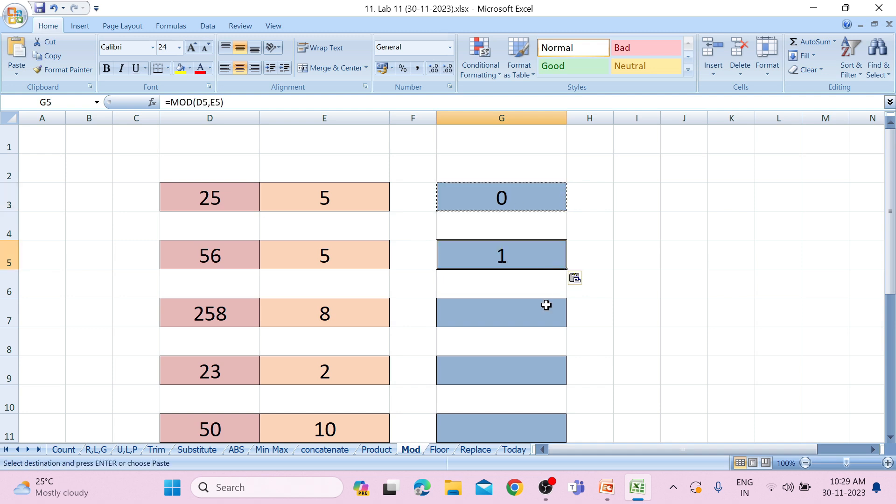
{"action": "left_click", "coordinate": [547, 320]}
{"action": "key", "text": "ctrl+v"}
{"action": "left_click", "coordinate": [553, 368]}
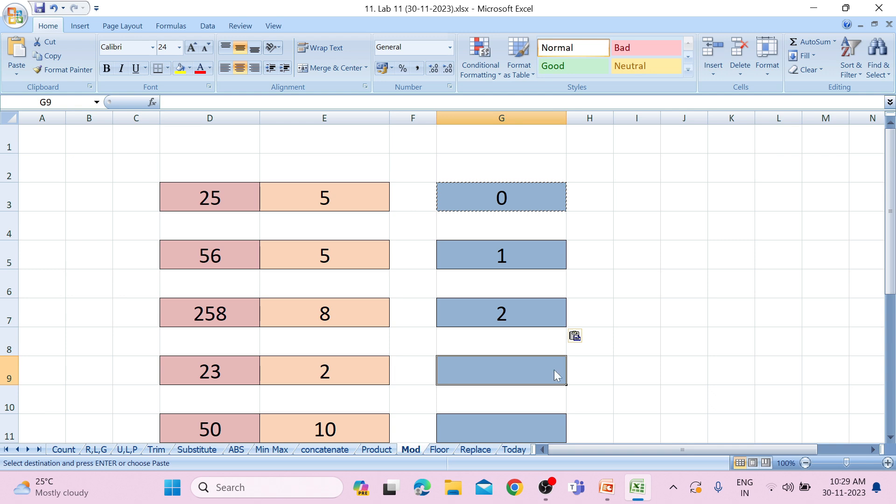
{"action": "key", "text": "ctrl+v"}
{"action": "left_click", "coordinate": [552, 421]}
{"action": "key", "text": "ctrl+v"}
{"action": "scroll", "coordinate": [551, 411], "scroll_direction": "down", "scroll_amount": 1}
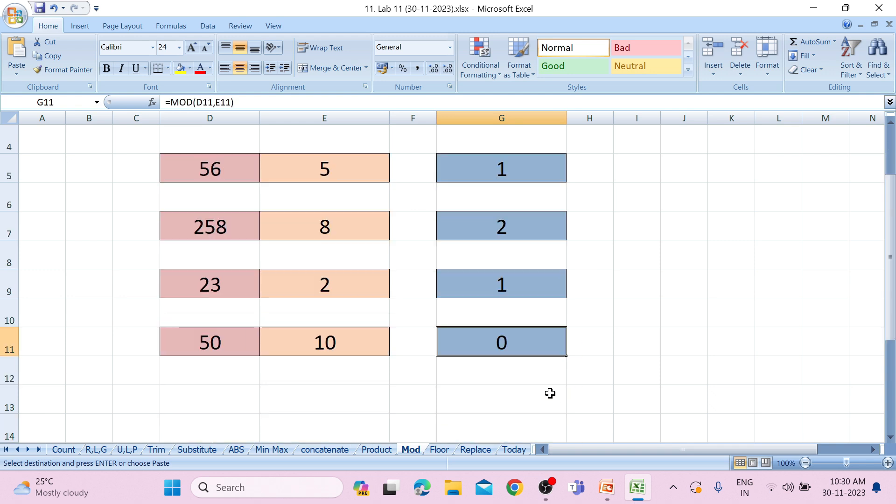
{"action": "scroll", "coordinate": [451, 376], "scroll_direction": "up", "scroll_amount": 1}
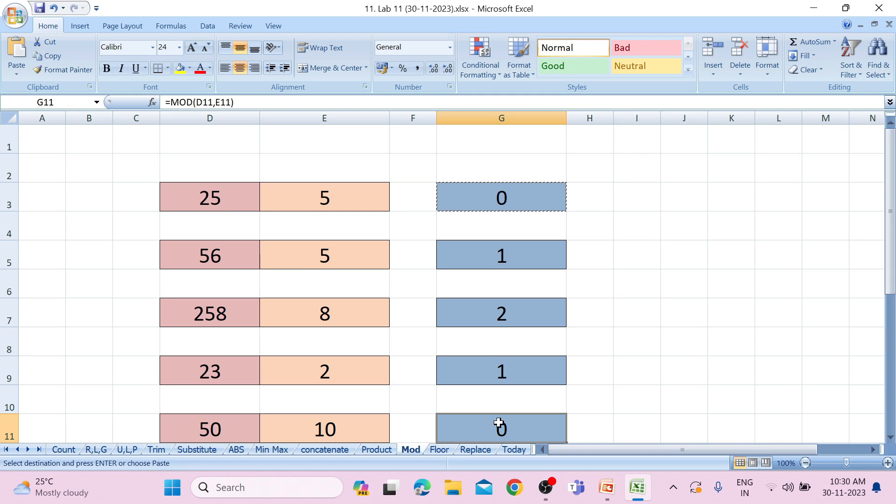
Step: On the Floor sheet, enter a FLOOR formula in G3 with D3 as the number and E3 as the significance
{"action": "left_click", "coordinate": [441, 449]}
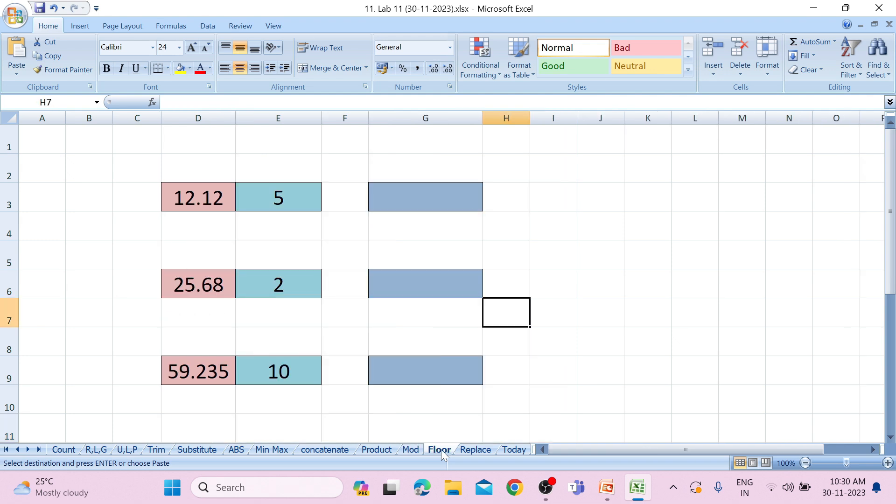
{"action": "left_click", "coordinate": [412, 208]}
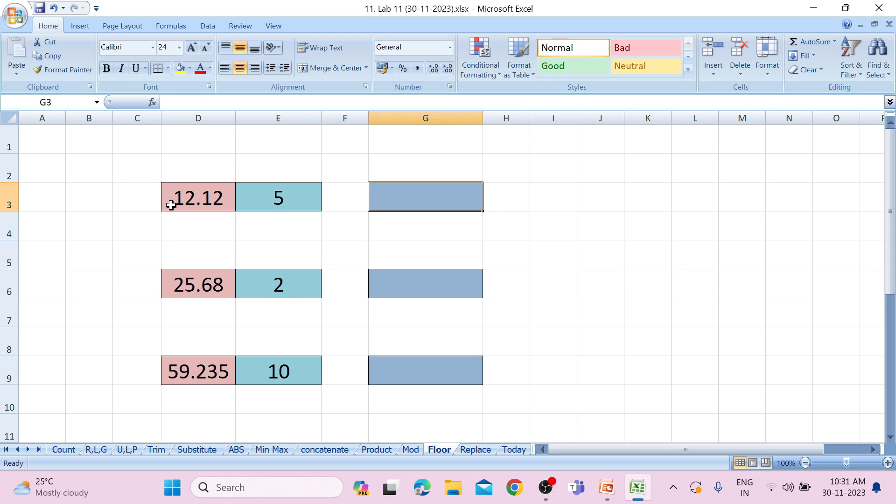
{"action": "type", "text": "=flo"}
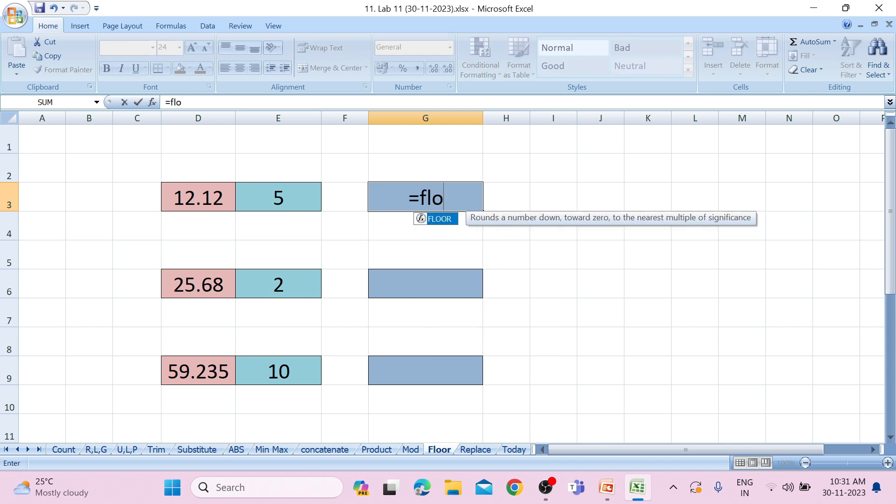
{"action": "type", "text": "or*"}
{"action": "key", "text": "BackSpace"}
{"action": "type", "text": "("}
{"action": "left_click", "coordinate": [197, 196]}
{"action": "type", "text": ","}
{"action": "left_click", "coordinate": [289, 201]}
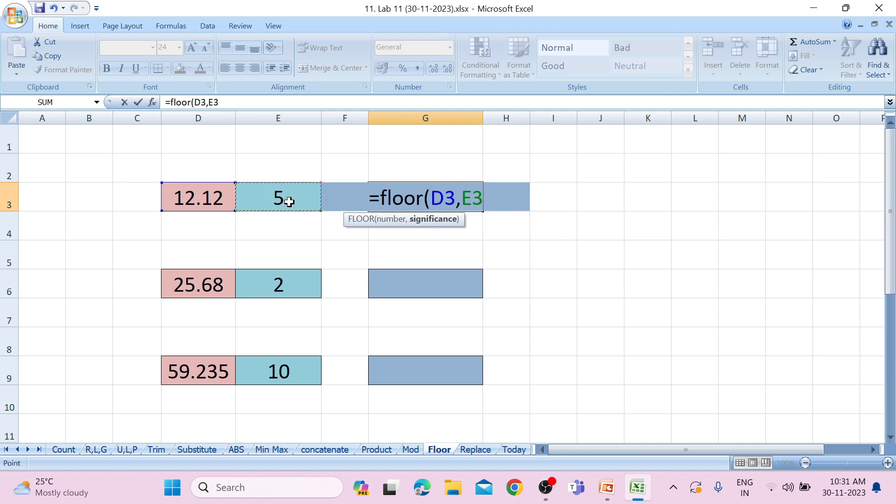
{"action": "type", "text": ")"}
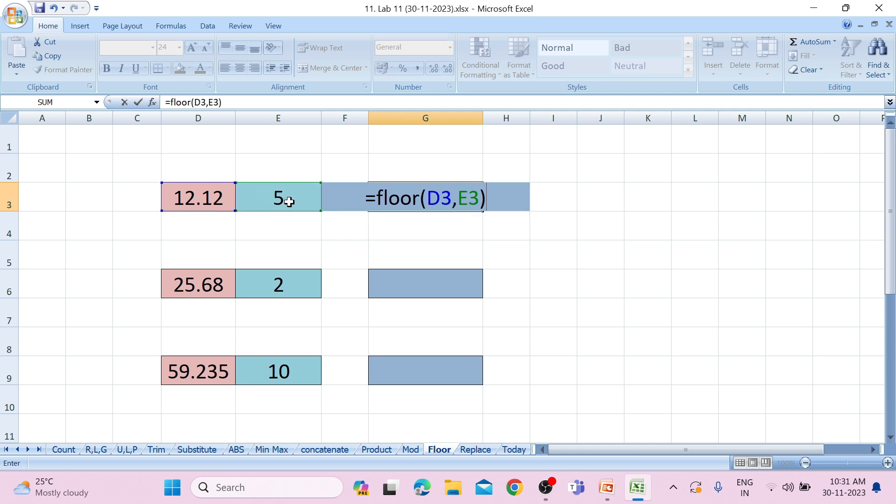
{"action": "key", "text": "Return"}
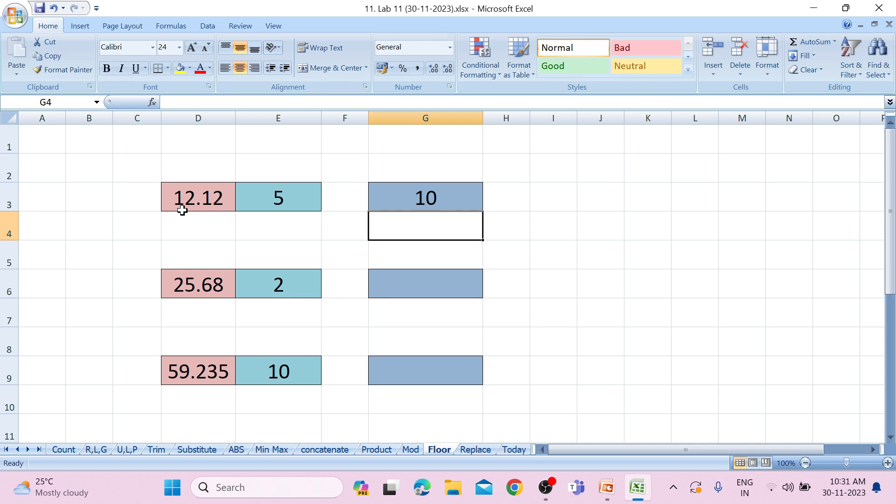
Step: Copy the FLOOR formula from G3 into the result cells G6 and G9
{"action": "left_click", "coordinate": [472, 192]}
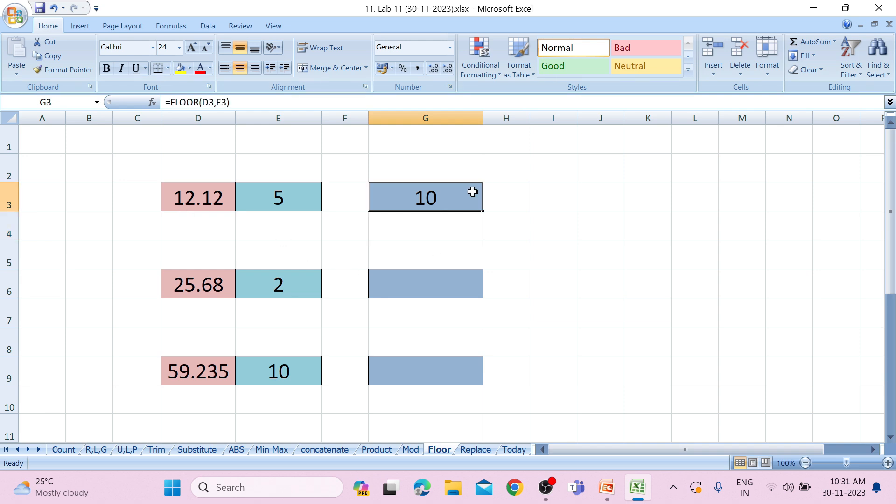
{"action": "left_click", "coordinate": [450, 283]}
{"action": "key", "text": "ctrl+v"}
{"action": "left_click", "coordinate": [417, 377]}
{"action": "key", "text": "ctrl+v"}
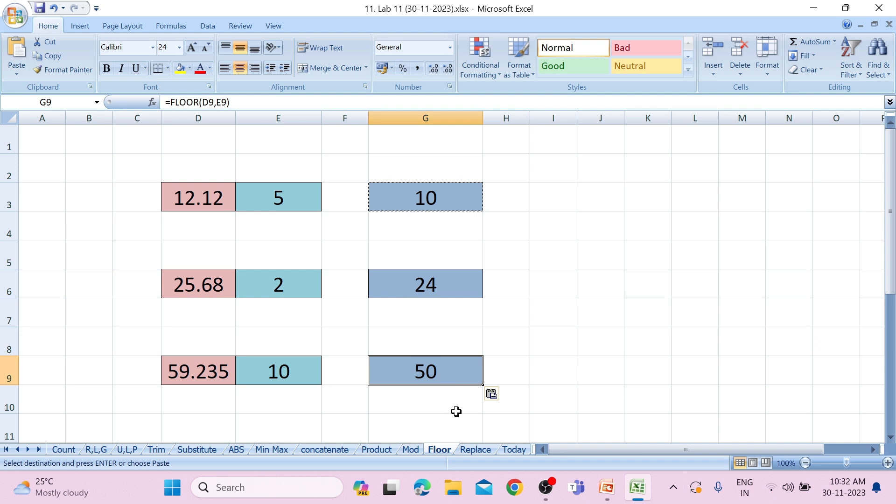
Step: On the Replace sheet, enter a REPLACE formula in G4 that swaps 1 character of C4, starting at position 1, for the text in E4
{"action": "left_click", "coordinate": [477, 450]}
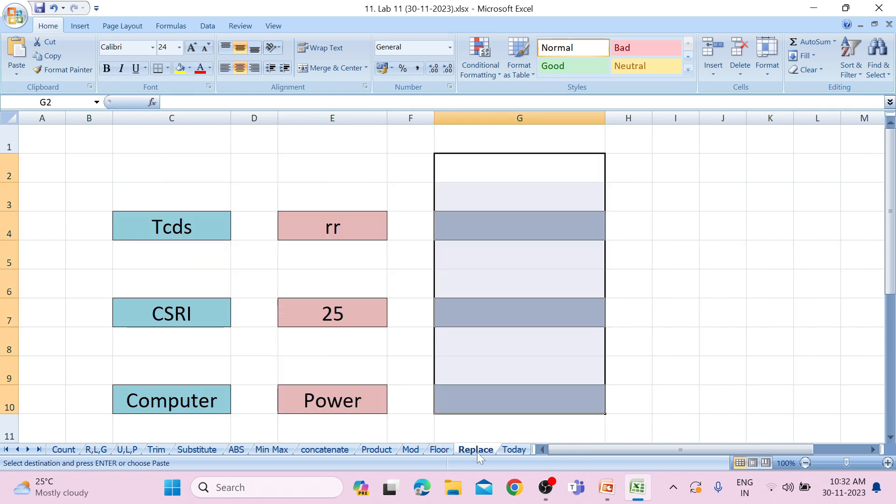
{"action": "left_click", "coordinate": [487, 237]}
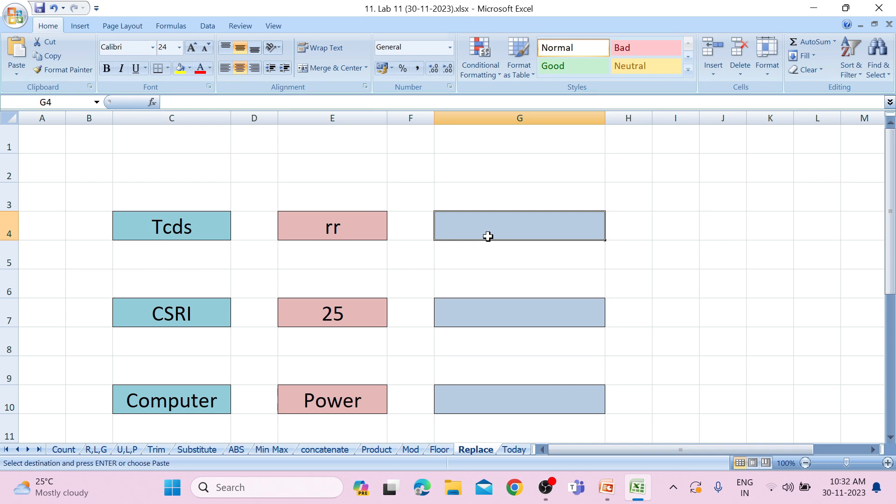
{"action": "type", "text": "=replace"}
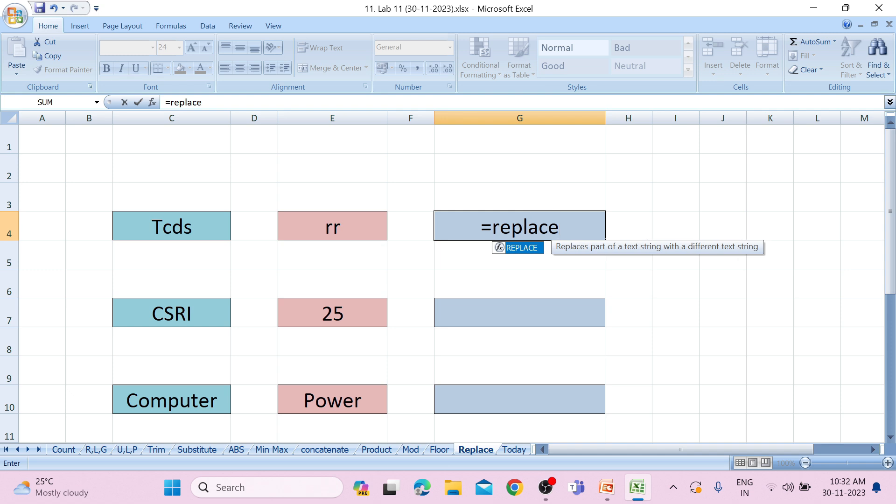
{"action": "type", "text": "("}
{"action": "left_click", "coordinate": [141, 225]}
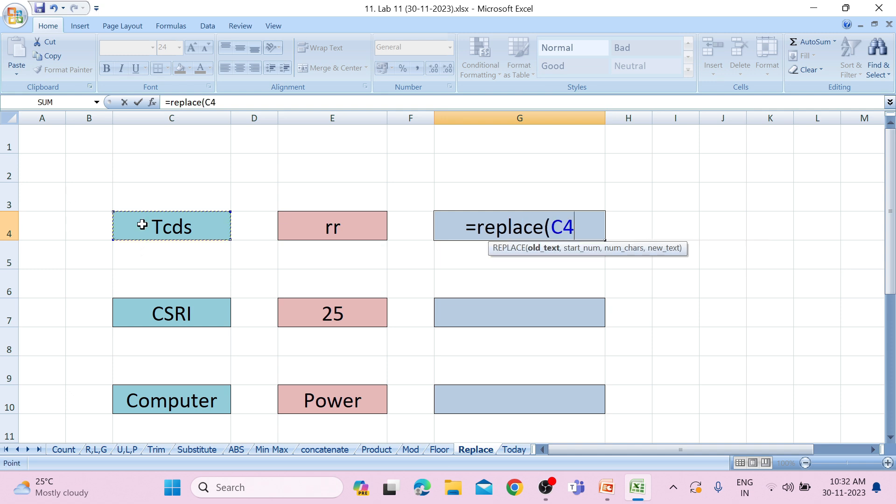
{"action": "type", "text": ","}
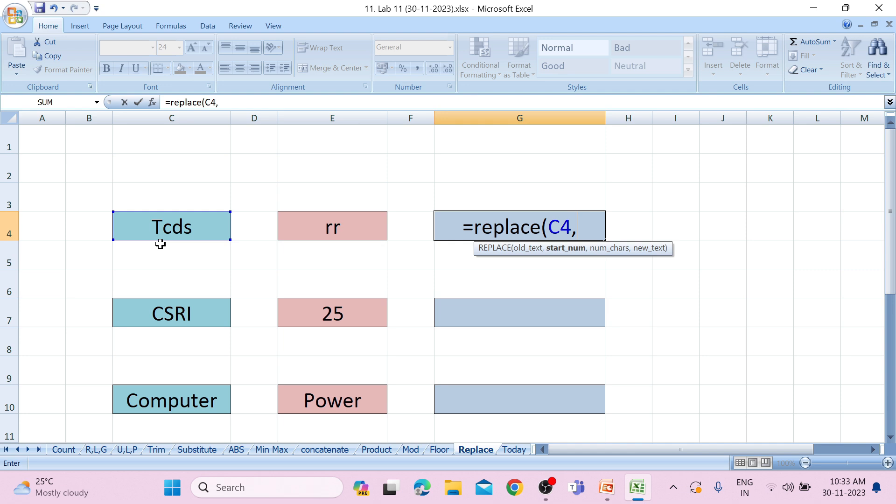
{"action": "type", "text": "1"}
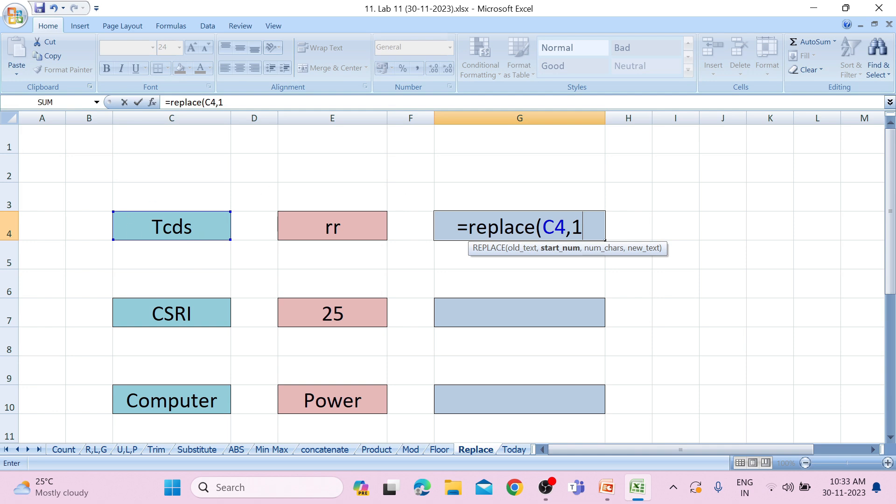
{"action": "type", "text": ","}
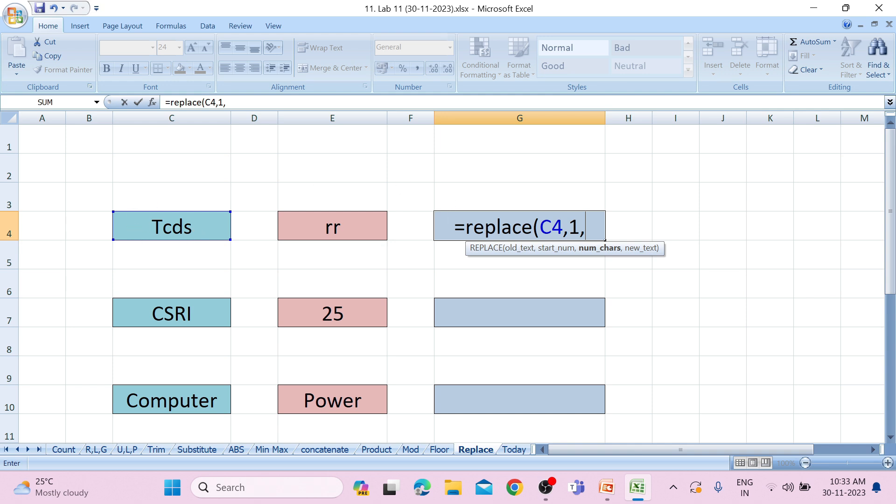
{"action": "type", "text": "1"}
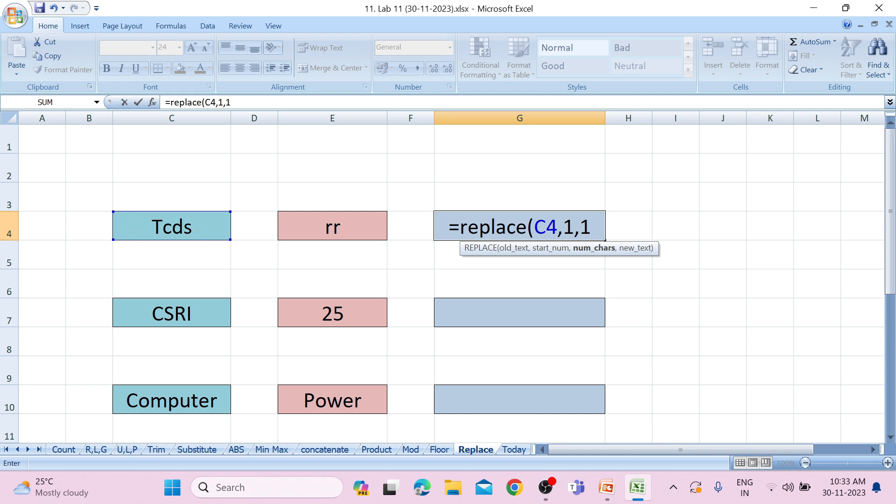
{"action": "type", "text": ","}
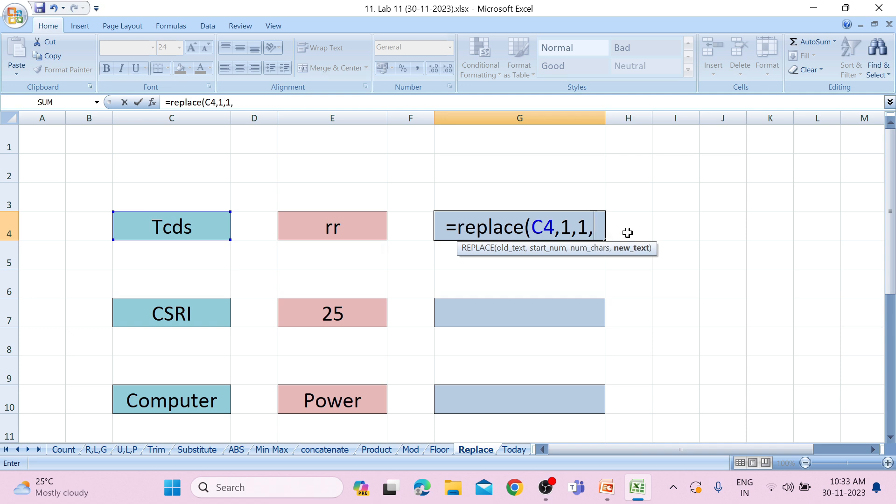
{"action": "left_click", "coordinate": [373, 237]}
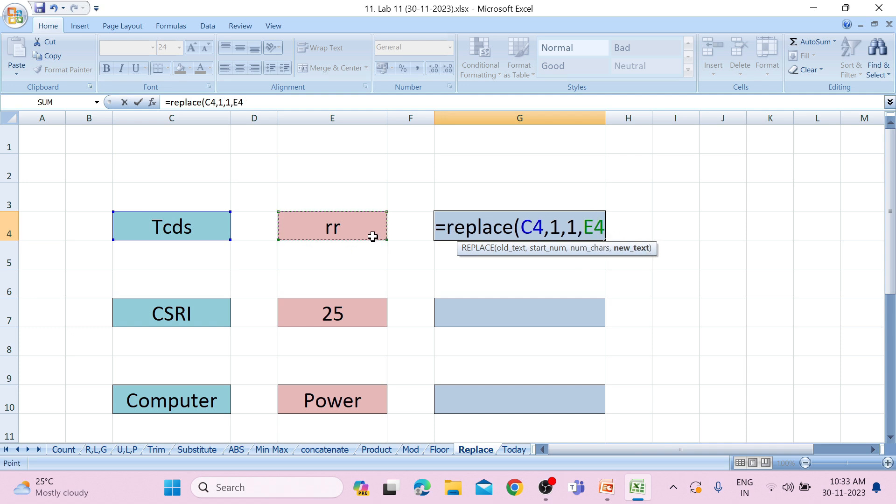
{"action": "type", "text": ")"}
{"action": "key", "text": "Return"}
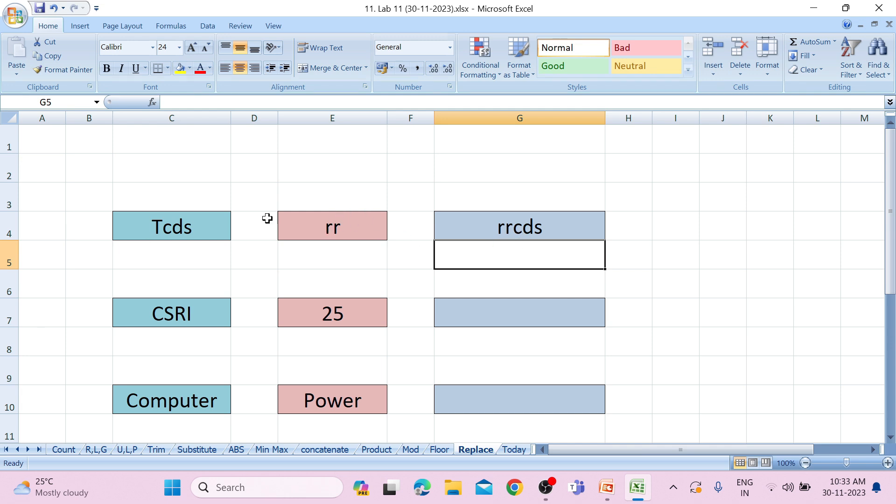
Step: Enter a REPLACE formula in G7 that swaps 2 characters of C7, starting at position 2, for the value in E7
{"action": "left_click", "coordinate": [554, 312]}
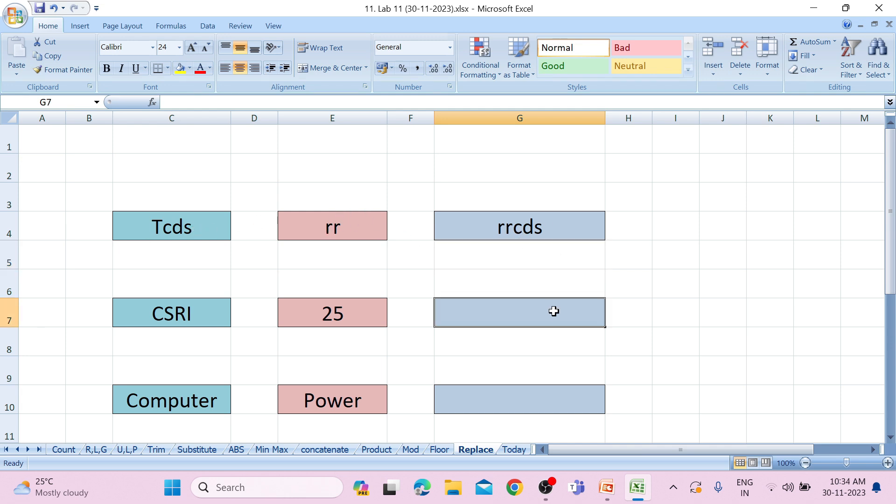
{"action": "type", "text": "="}
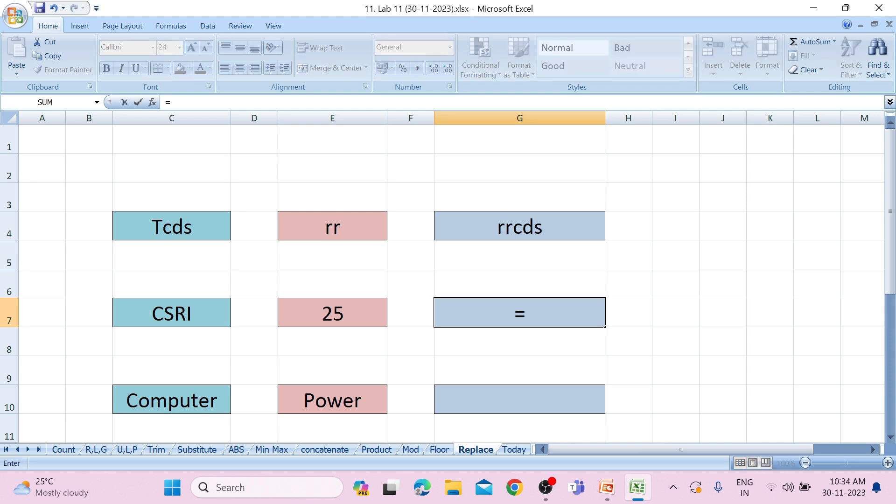
{"action": "type", "text": "repla"}
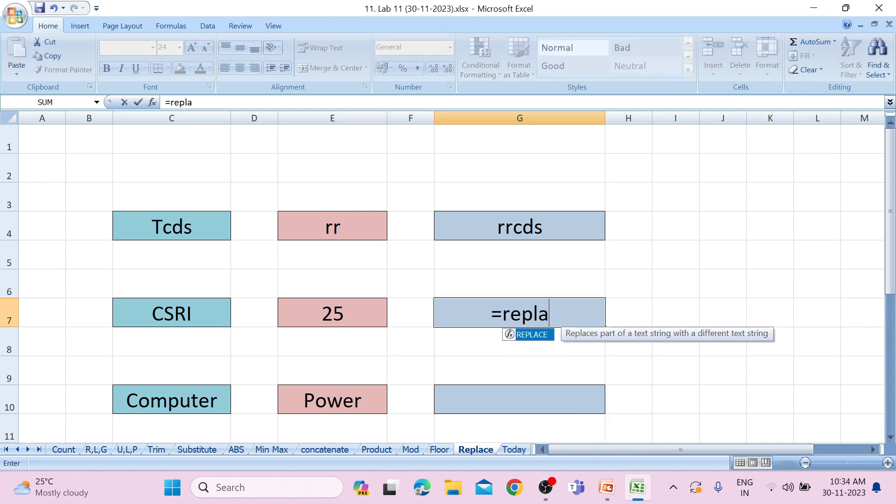
{"action": "type", "text": "ce("}
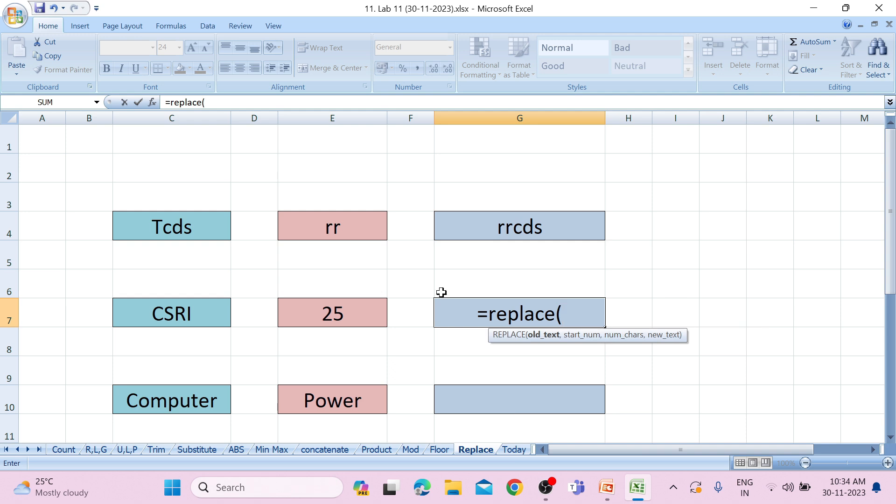
{"action": "left_click", "coordinate": [191, 315]}
{"action": "type", "text": ","}
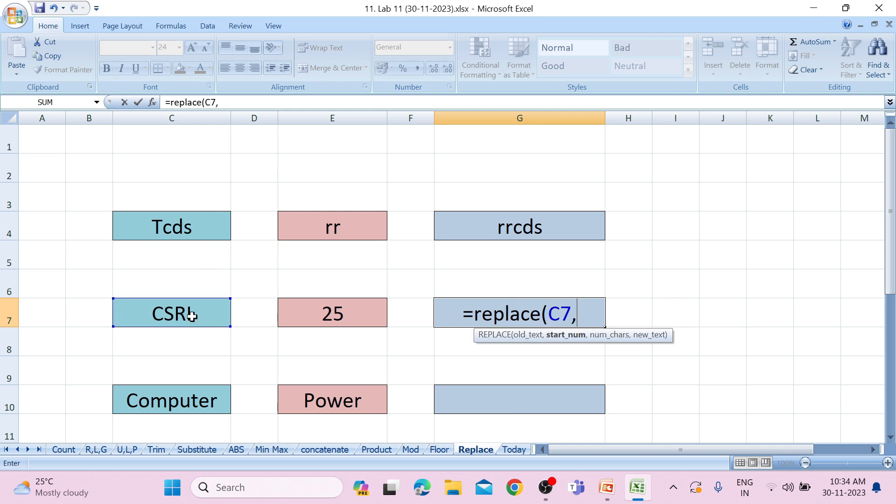
{"action": "type", "text": "2,"}
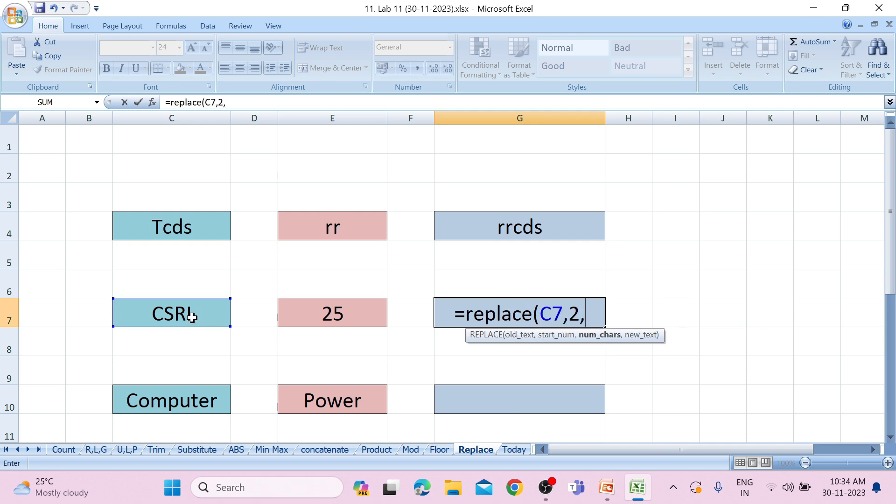
{"action": "type", "text": "2,"}
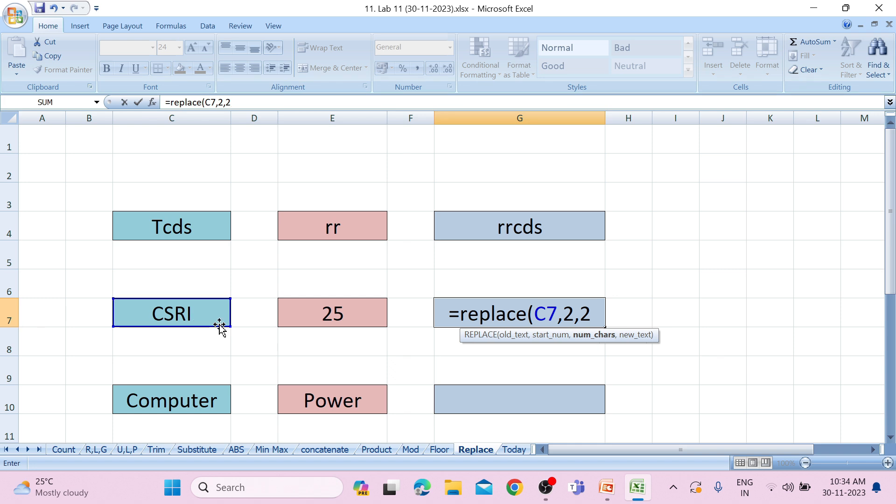
{"action": "left_click", "coordinate": [303, 321]}
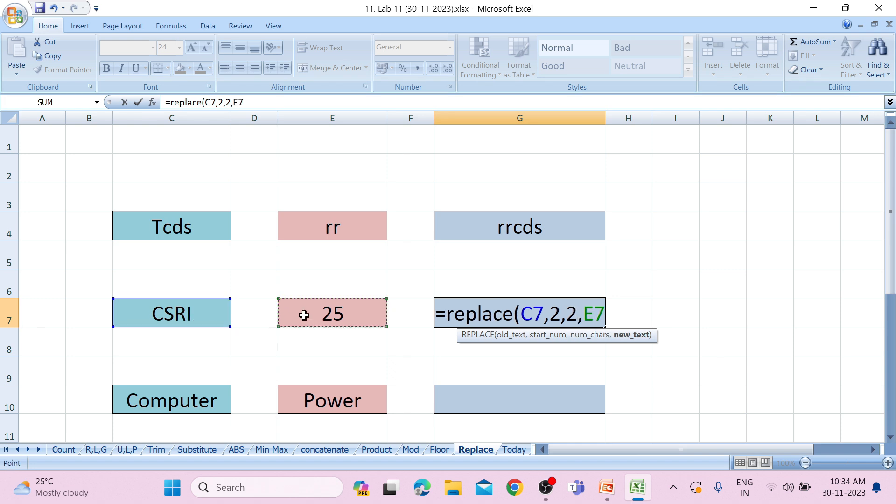
{"action": "type", "text": ")"}
{"action": "key", "text": "Return"}
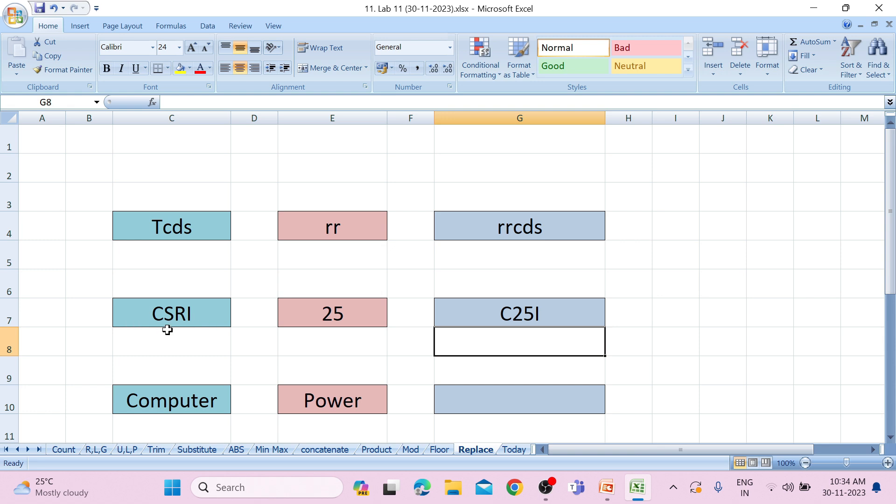
{"action": "key", "text": "Up"}
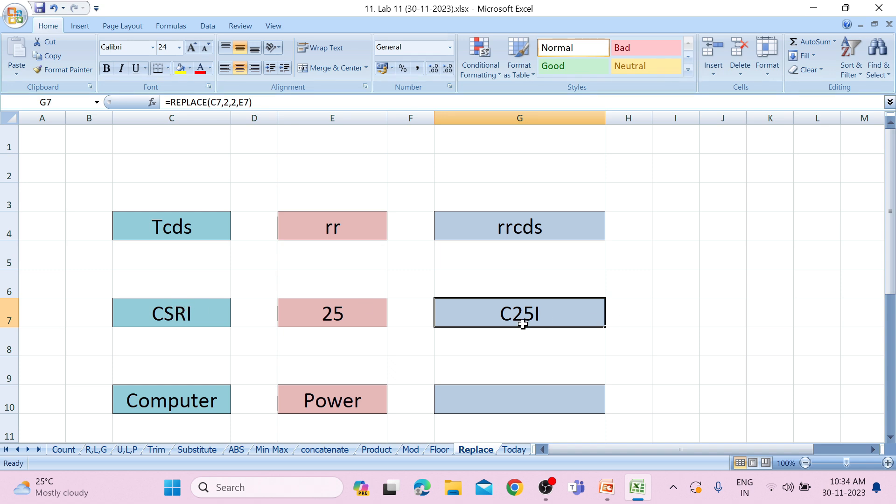
Step: Enter a REPLACE formula in G10 that swaps 5 characters of C10, starting at position 1, for the text in E10
{"action": "left_click", "coordinate": [472, 399]}
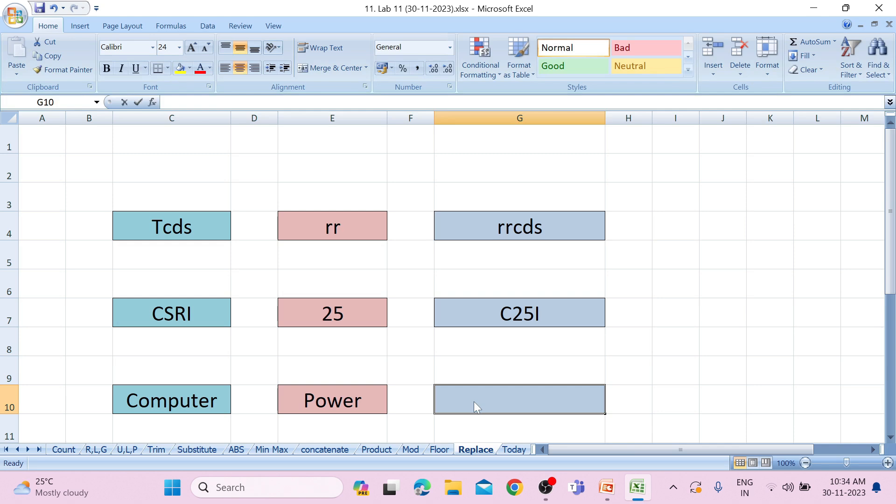
{"action": "type", "text": "=replace("}
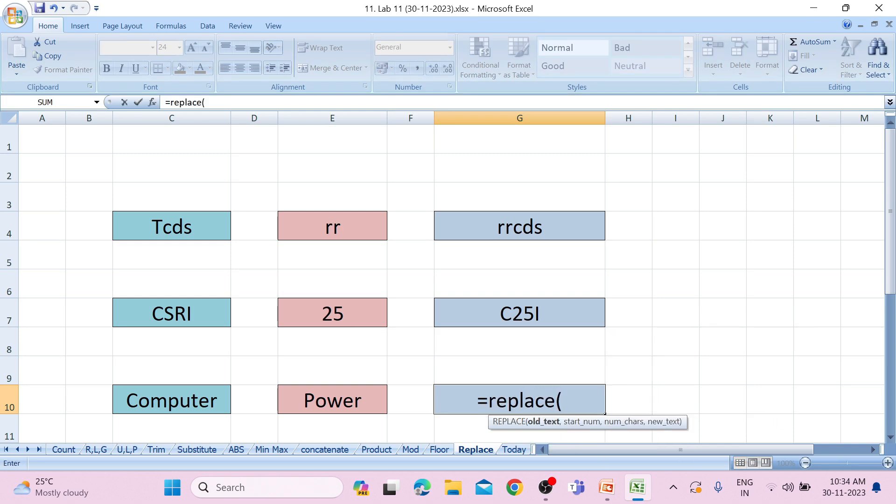
{"action": "left_click", "coordinate": [184, 401]}
{"action": "type", "text": ","}
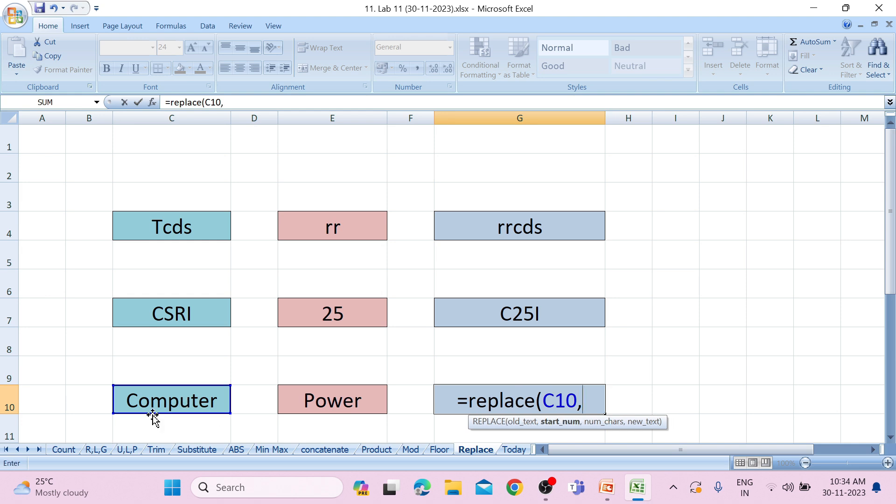
{"action": "type", "text": "1,"}
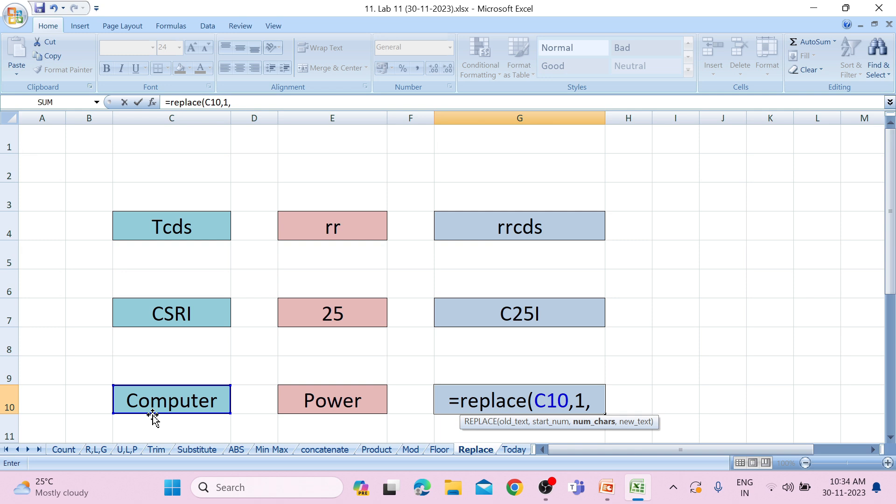
{"action": "type", "text": "5"}
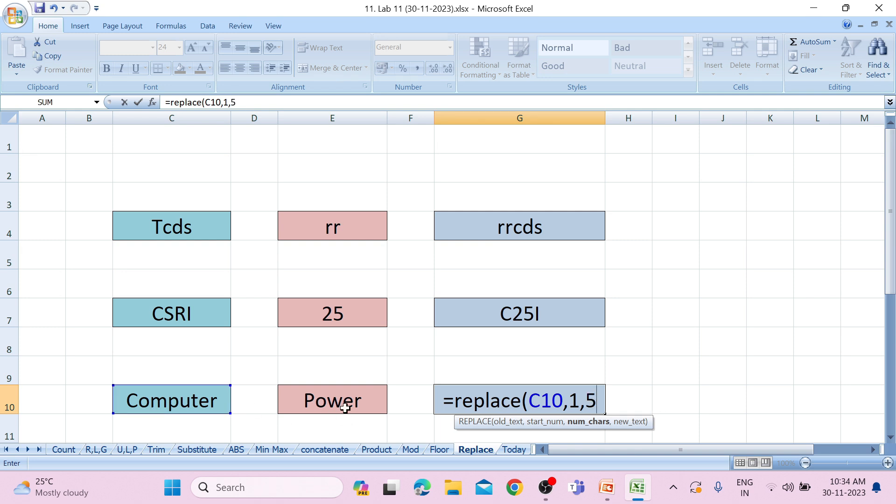
{"action": "type", "text": ","}
{"action": "left_click", "coordinate": [358, 399]}
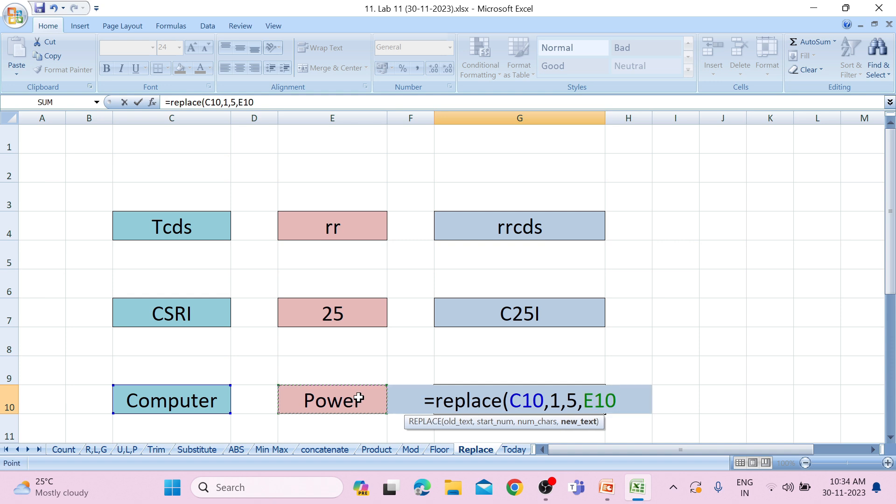
{"action": "type", "text": ")"}
{"action": "key", "text": "Return"}
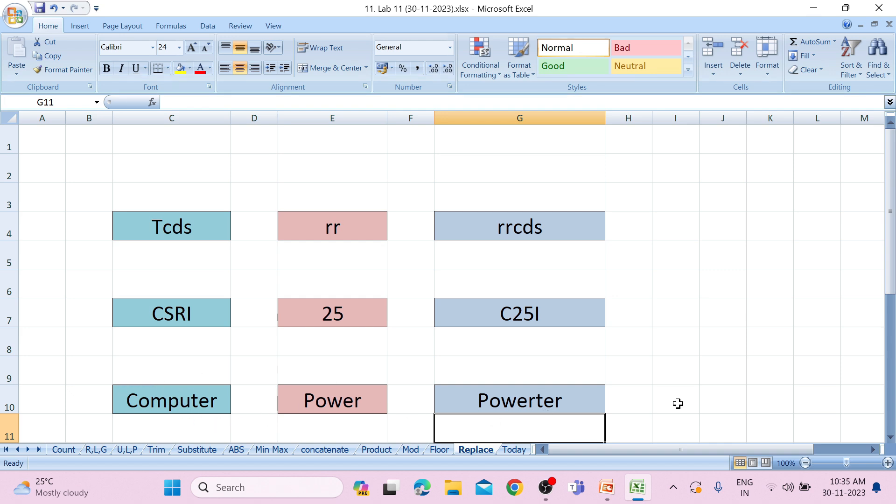
Step: On the Today sheet, enter the date 10-11-2023 in J8 and fill the date series down to J13
{"action": "left_click", "coordinate": [514, 450]}
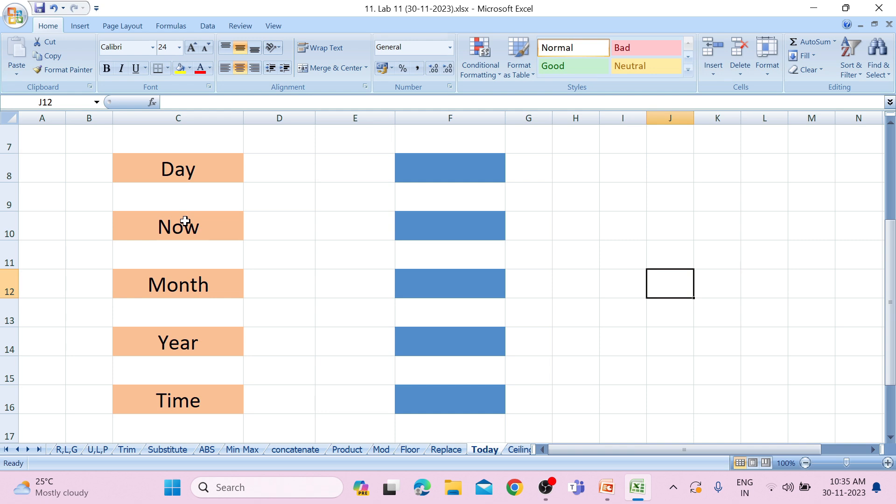
{"action": "left_click", "coordinate": [670, 176]}
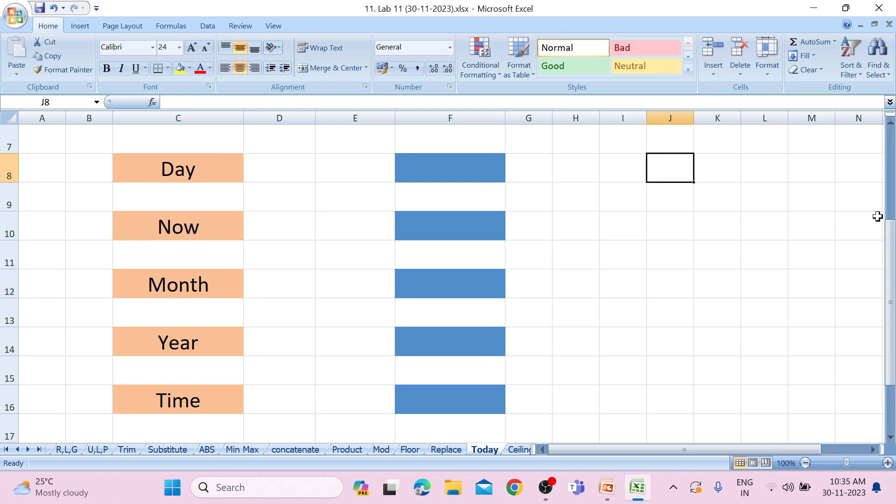
{"action": "type", "text": "10"}
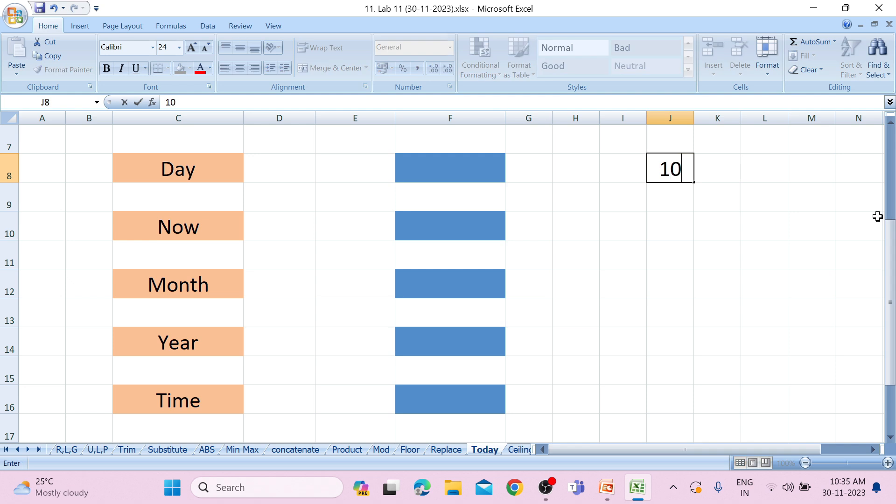
{"action": "type", "text": "-11-2023"}
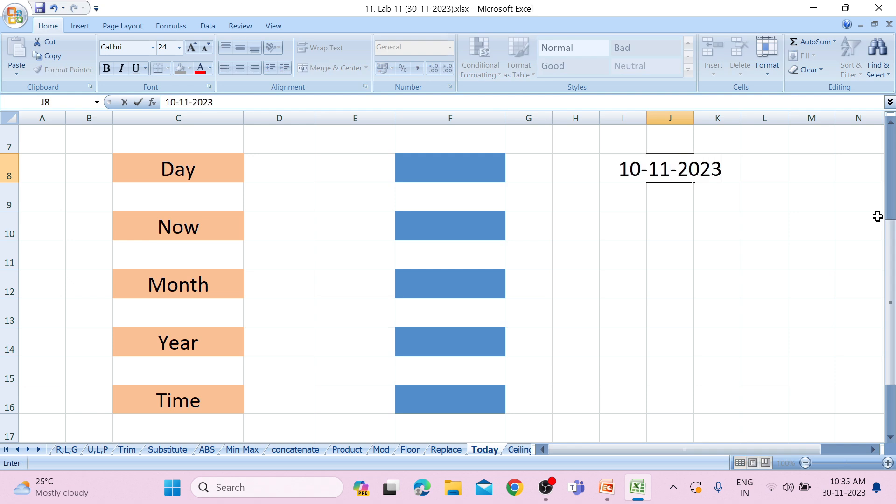
{"action": "left_click", "coordinate": [754, 232]}
{"action": "left_click", "coordinate": [655, 168]}
{"action": "left_click_drag", "start_coordinate": [758, 185], "coordinate": [758, 327]}
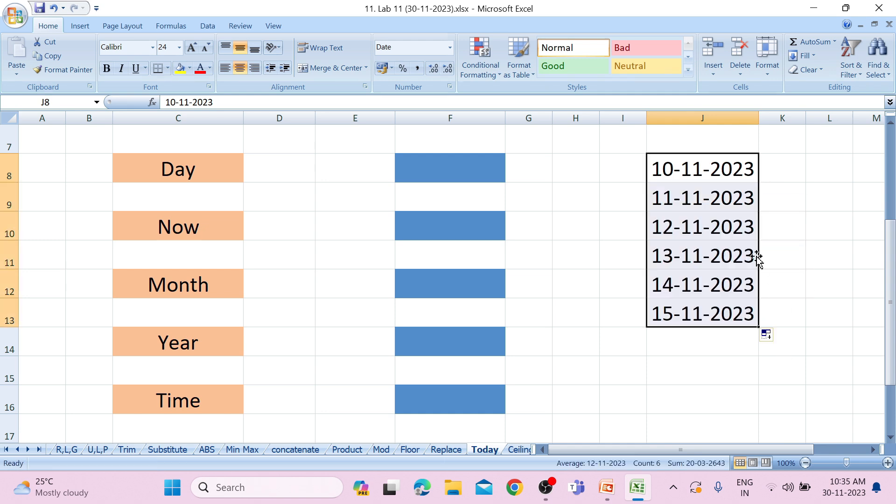
{"action": "left_click", "coordinate": [791, 348]}
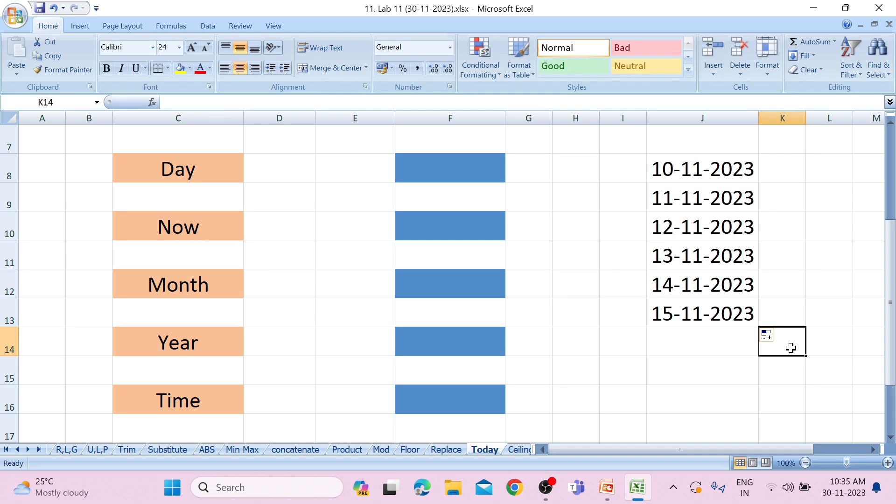
Step: Enter a DAY formula in F8 that takes the day from the date in J13
{"action": "left_click", "coordinate": [405, 180]}
{"action": "type", "text": "=day"}
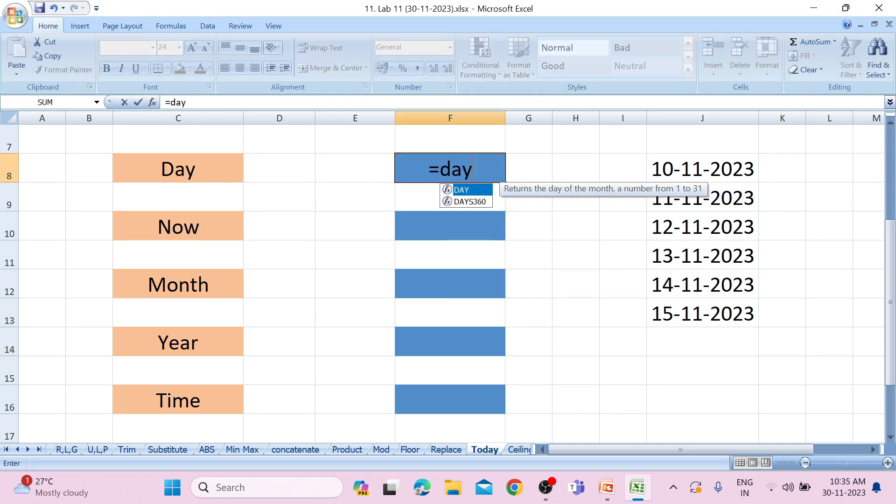
{"action": "type", "text": "("}
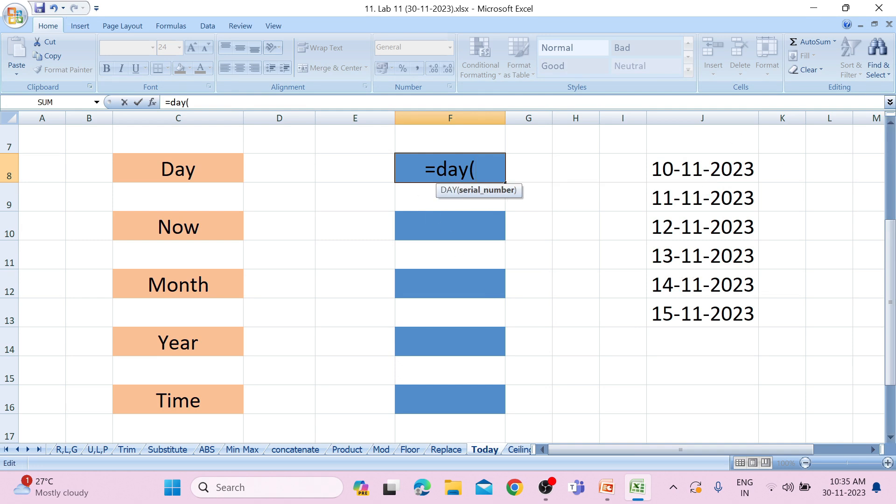
{"action": "left_click", "coordinate": [696, 316]}
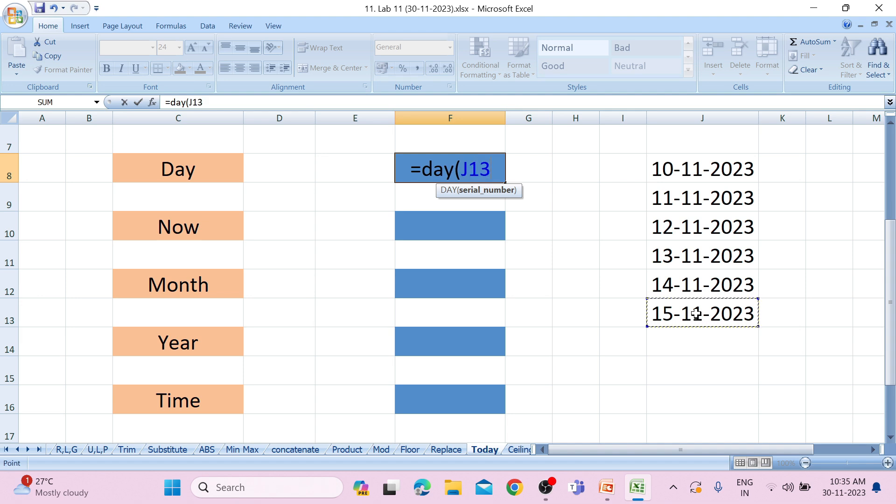
{"action": "type", "text": ")"}
{"action": "key", "text": "Return"}
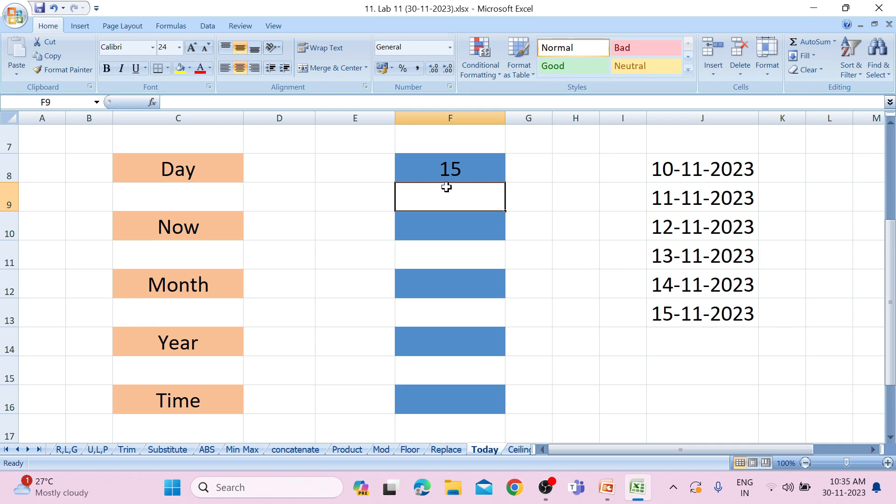
Step: Enter a NOW formula in F10 and widen column F to fit the full date and time
{"action": "left_click", "coordinate": [446, 229]}
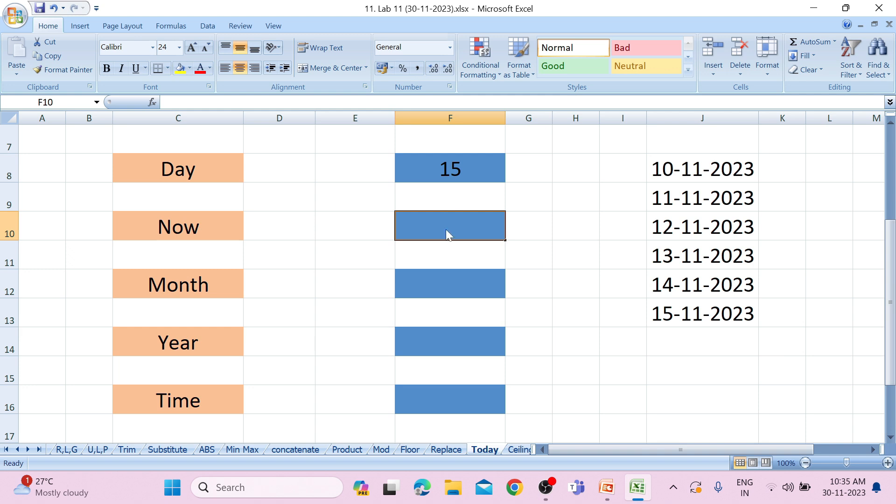
{"action": "type", "text": "=now"}
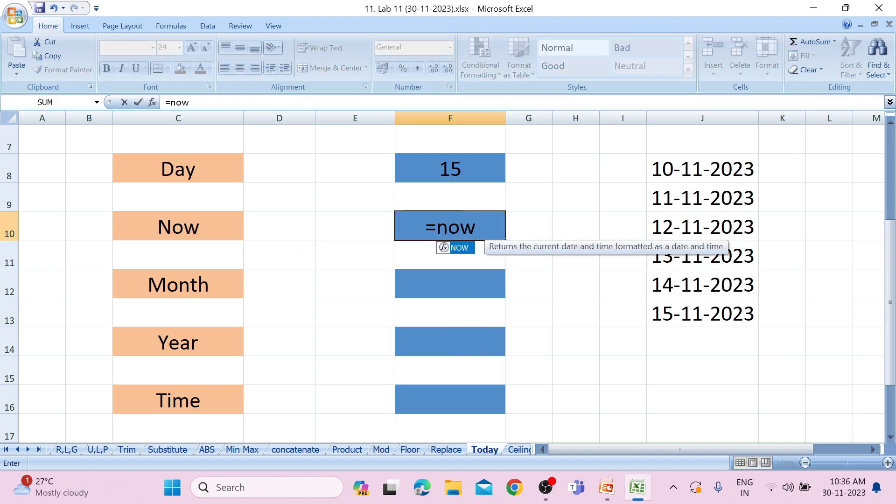
{"action": "type", "text": "()"}
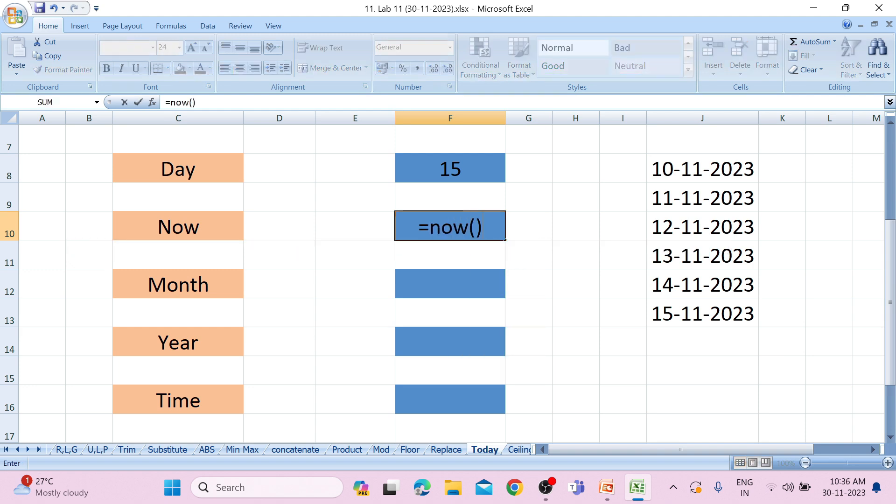
{"action": "key", "text": "Return"}
{"action": "left_click_drag", "start_coordinate": [505, 118], "coordinate": [605, 125]}
{"action": "left_click", "coordinate": [605, 130]}
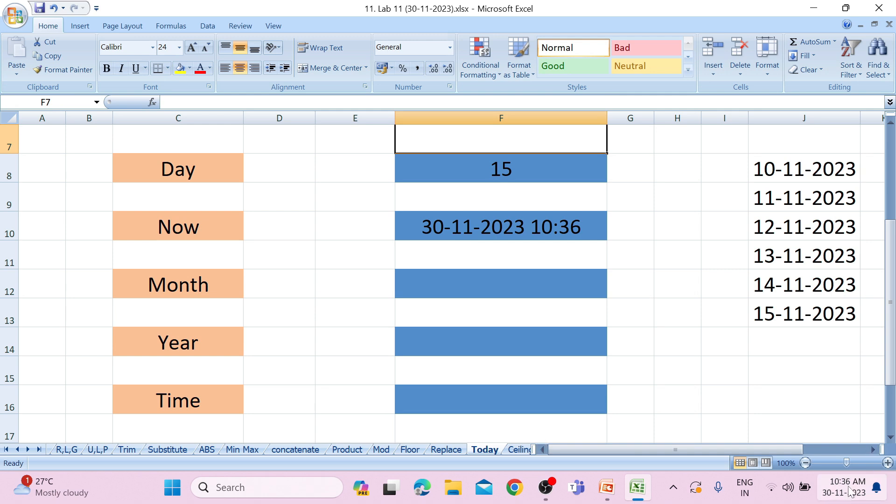
Step: Enter a MONTH formula in F12 that takes the month from the date in J12
{"action": "left_click", "coordinate": [509, 286]}
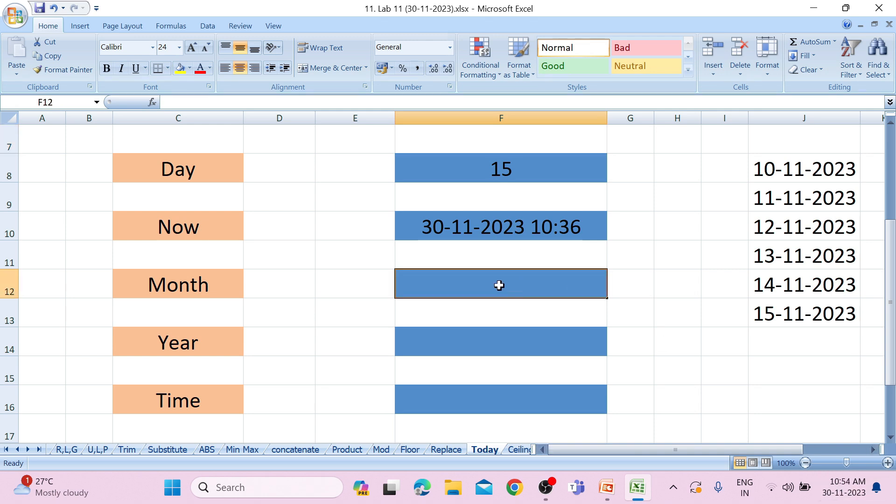
{"action": "type", "text": "=month"}
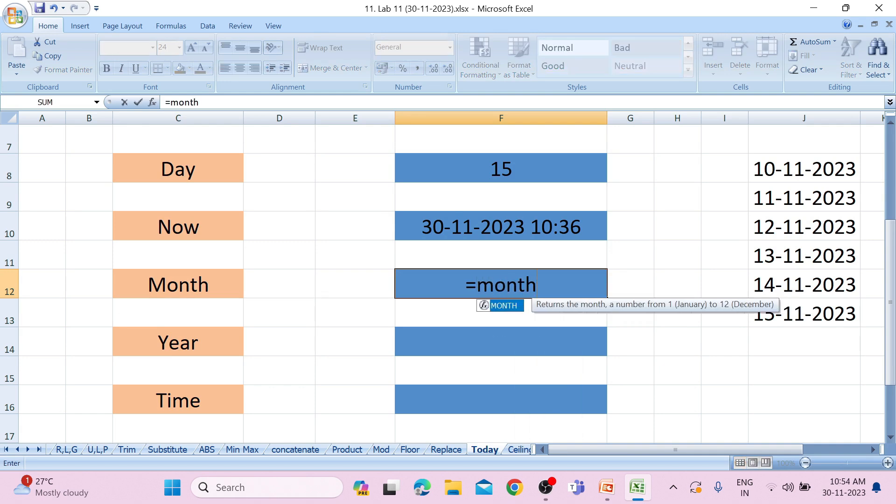
{"action": "type", "text": "("}
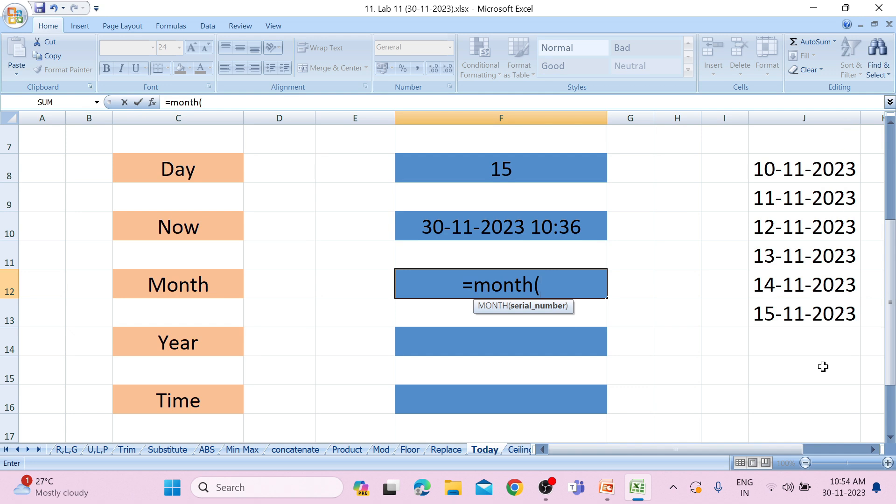
{"action": "left_click", "coordinate": [842, 283]}
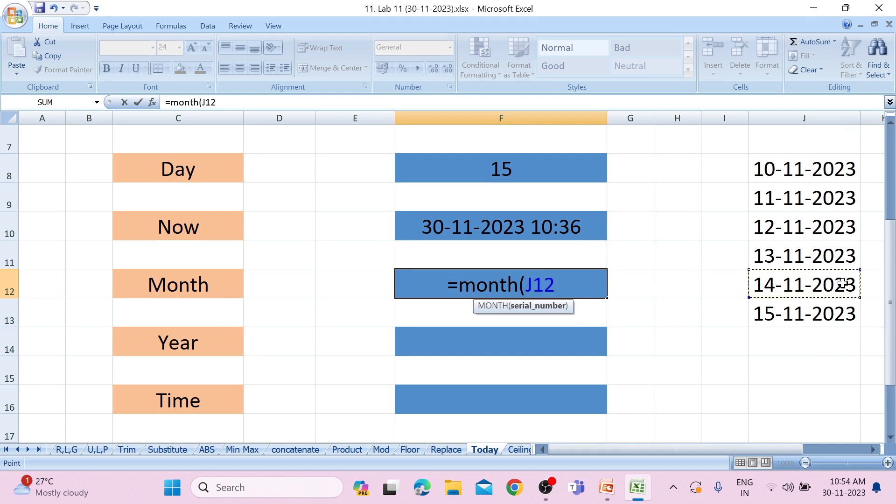
{"action": "type", "text": ")"}
{"action": "key", "text": "Return"}
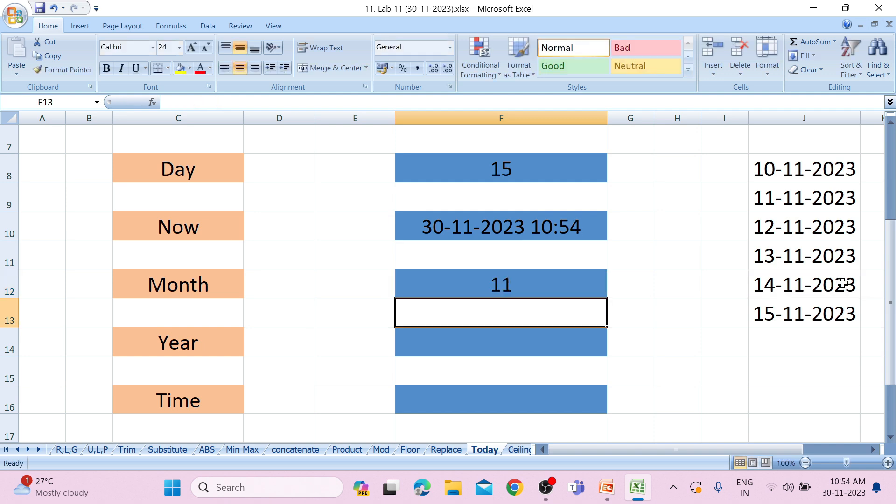
Step: Enter a YEAR formula in F14 that takes the year from the date in J11
{"action": "left_click", "coordinate": [527, 342]}
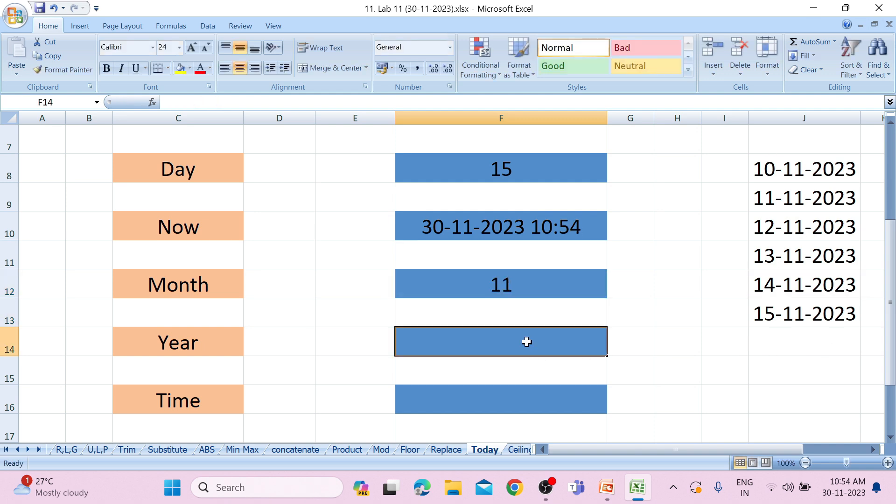
{"action": "type", "text": "="}
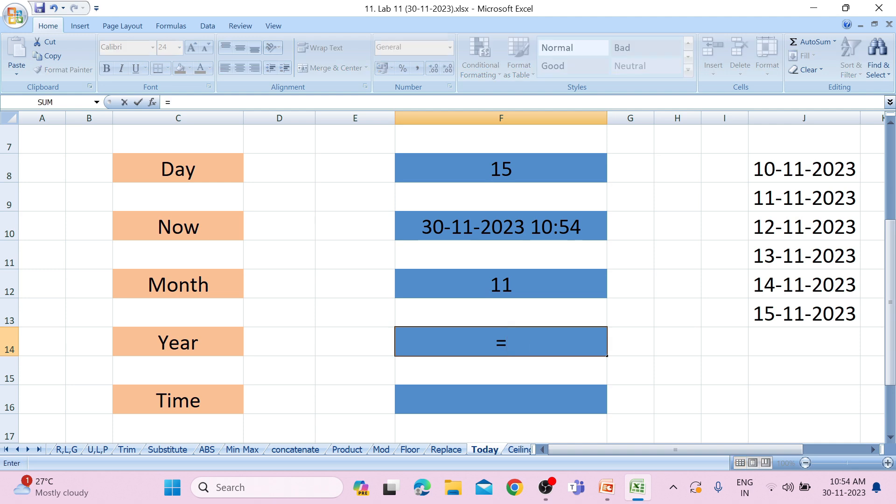
{"action": "type", "text": "y"}
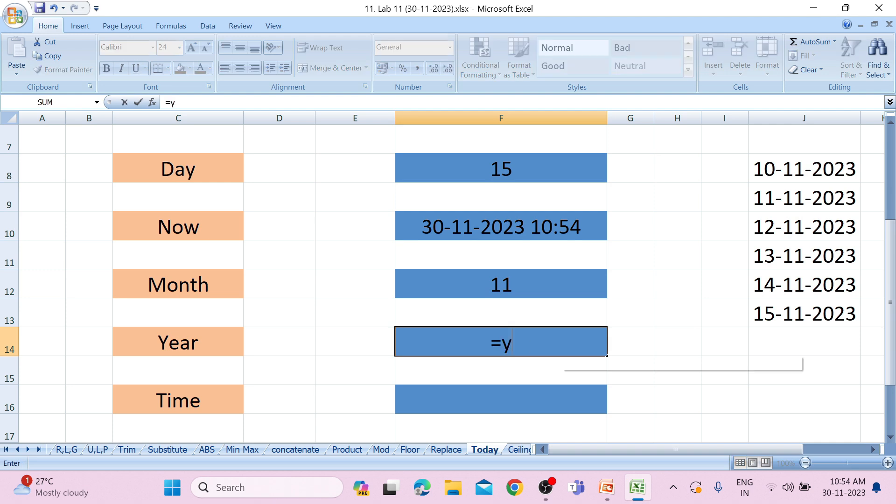
{"action": "type", "text": "ear"}
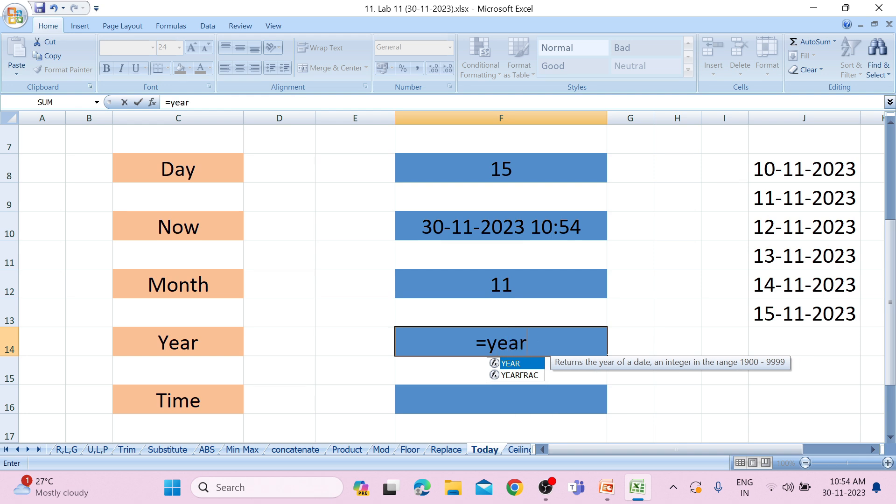
{"action": "type", "text": "("}
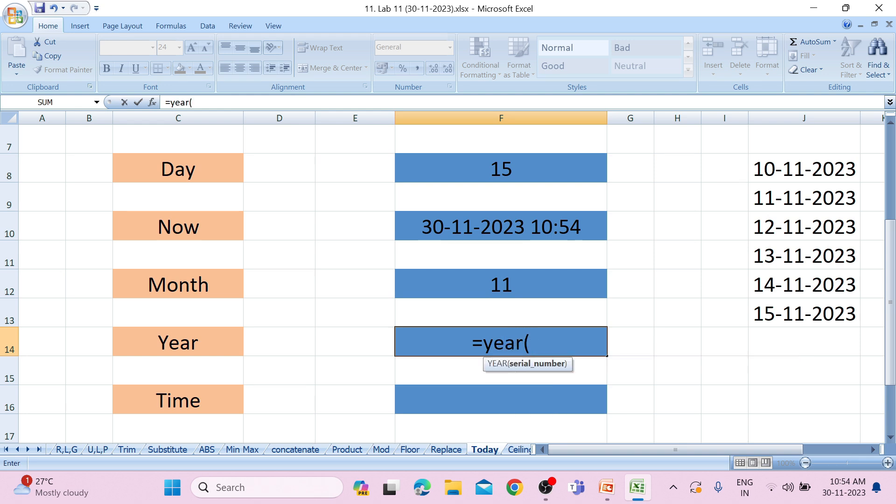
{"action": "left_click", "coordinate": [792, 259]}
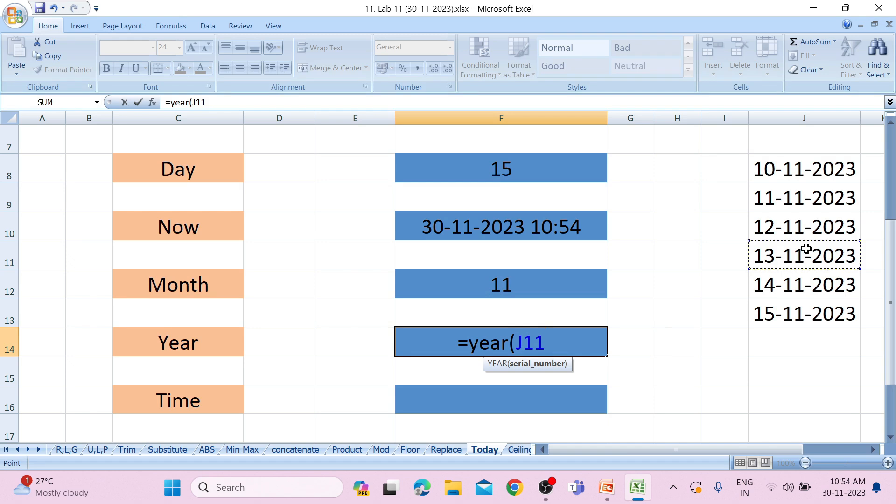
{"action": "type", "text": ")"}
{"action": "key", "text": "Return"}
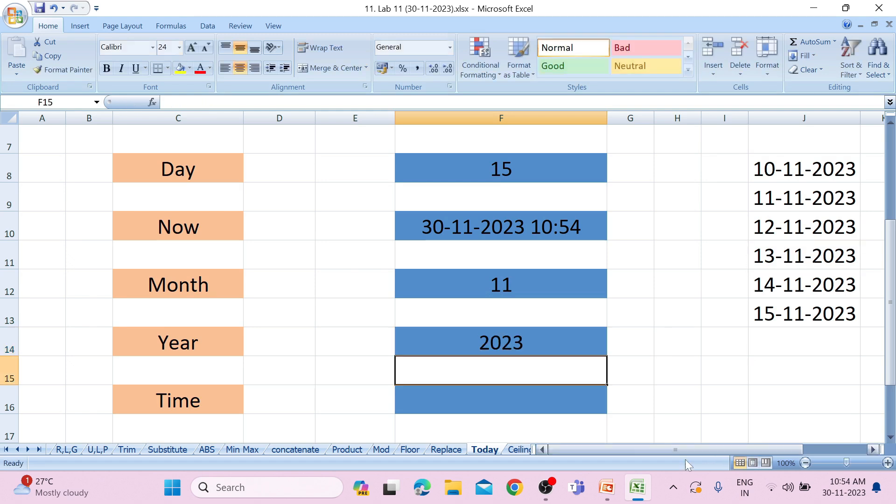
Step: Enter a TIME formula in F16 with hour 2, minute 59 and second 59
{"action": "left_click", "coordinate": [558, 403]}
{"action": "type", "text": "="}
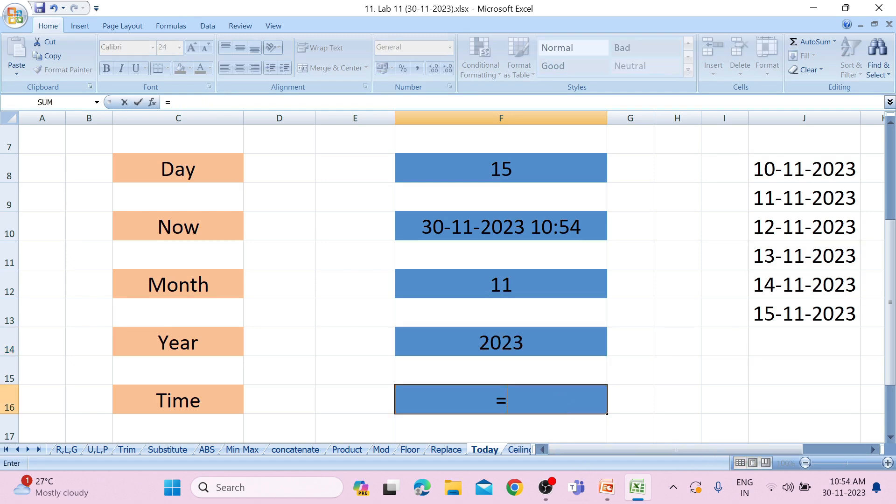
{"action": "type", "text": "time("}
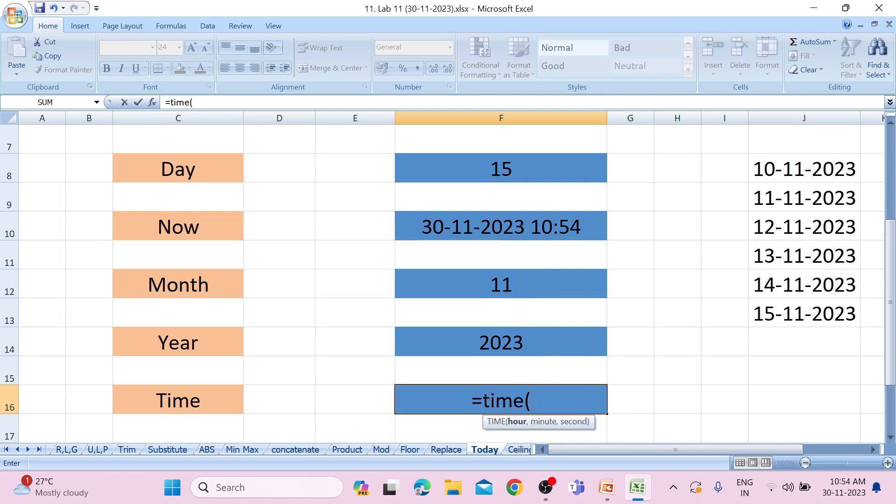
{"action": "type", "text": "2"}
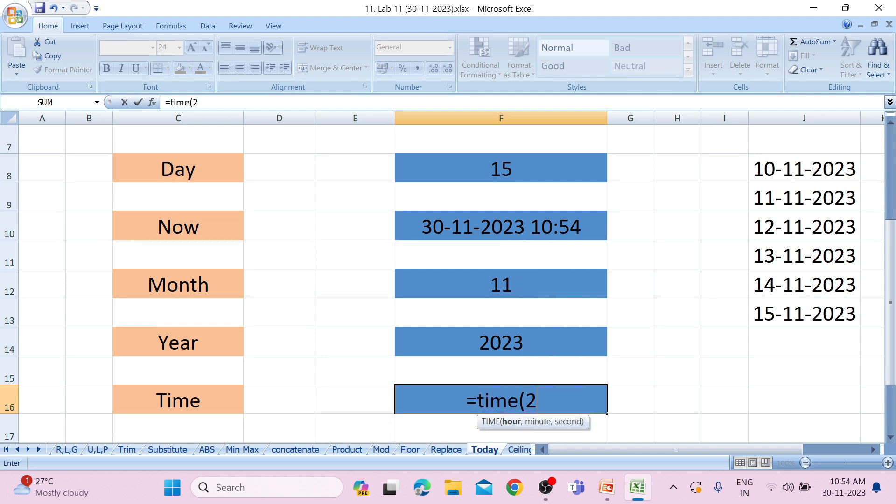
{"action": "type", "text": ","}
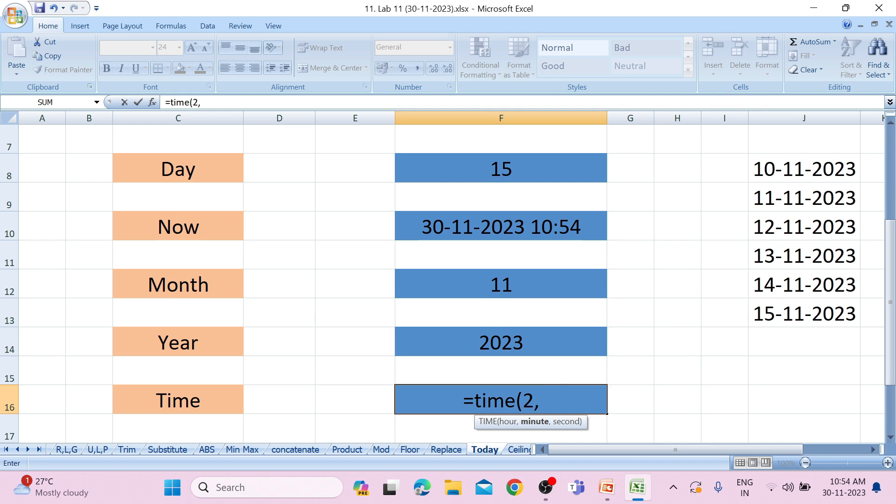
{"action": "type", "text": "59."}
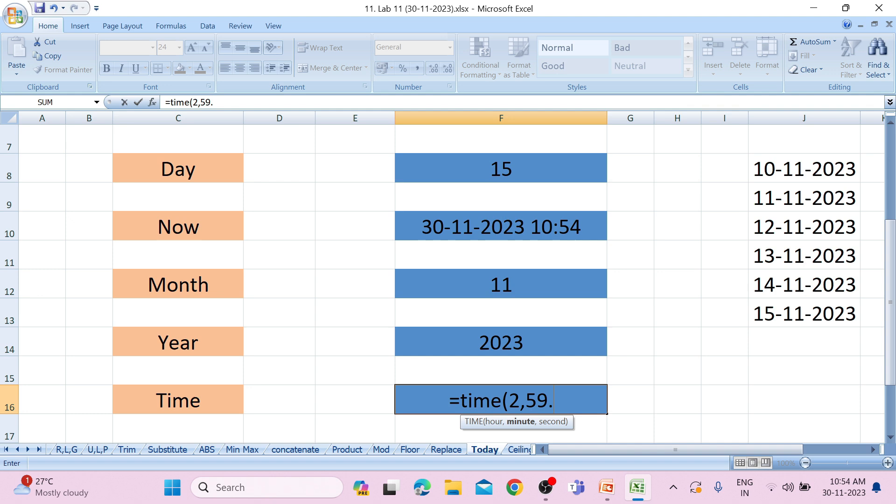
{"action": "key", "text": "BackSpace"}
{"action": "type", "text": ",59"}
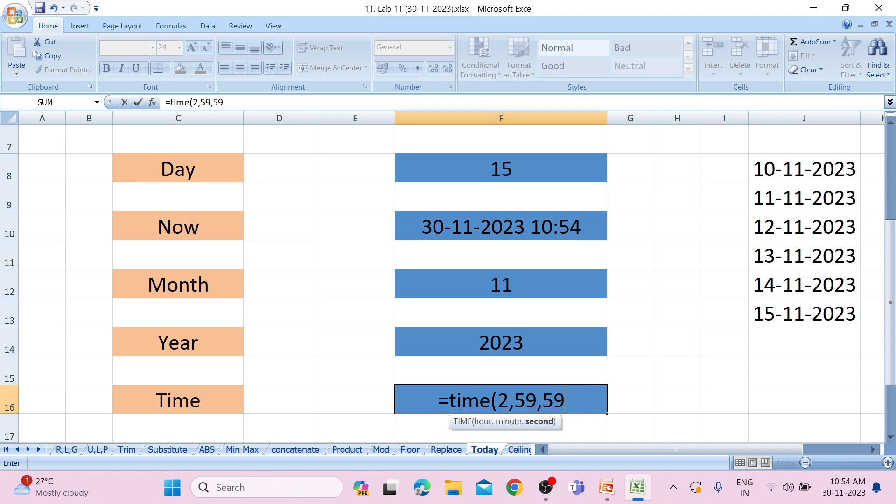
{"action": "key", "text": "Return"}
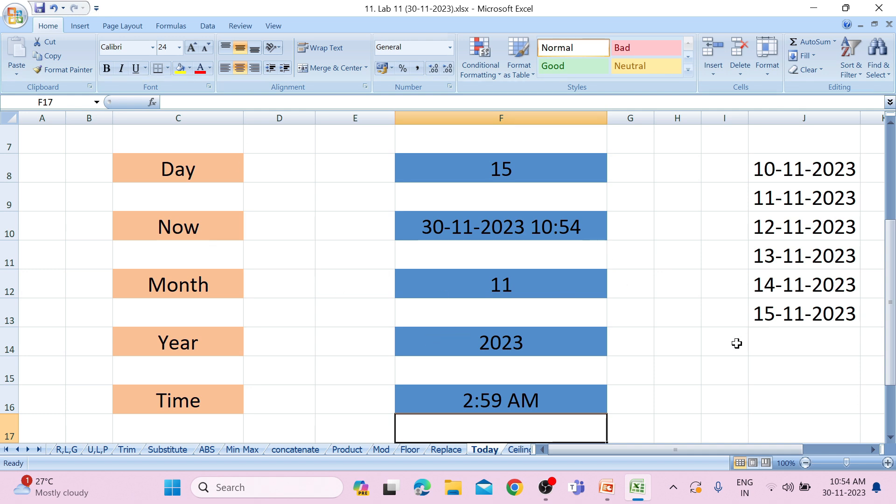
Step: Review the FLOOR formula and results on the Floor sheet for comparison with the Ceiling sheet
{"action": "scroll", "coordinate": [575, 351], "scroll_direction": "down", "scroll_amount": 5}
{"action": "scroll", "coordinate": [575, 352], "scroll_direction": "up", "scroll_amount": 6}
{"action": "scroll", "coordinate": [574, 352], "scroll_direction": "down", "scroll_amount": 1}
{"action": "left_click", "coordinate": [519, 451]}
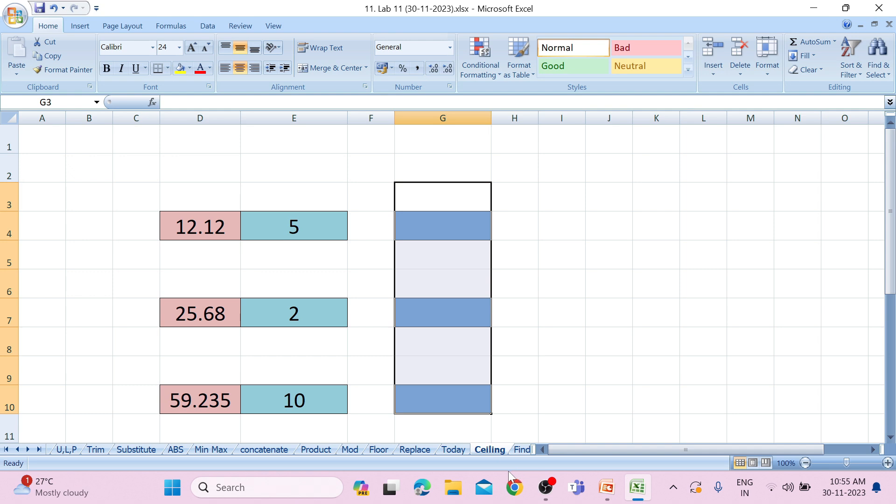
{"action": "left_click", "coordinate": [379, 453]}
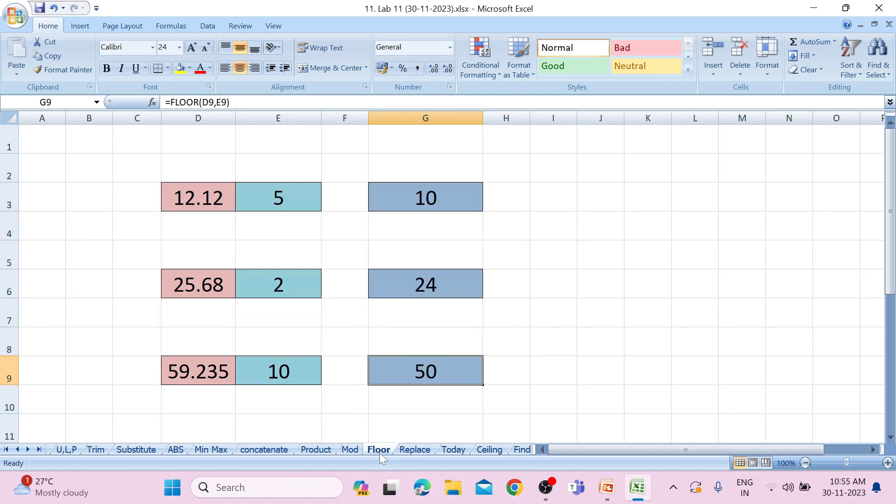
Step: On the Ceiling sheet, enter a CEILING formula in G4 that rounds D4 up to a multiple of E4
{"action": "left_click", "coordinate": [488, 449]}
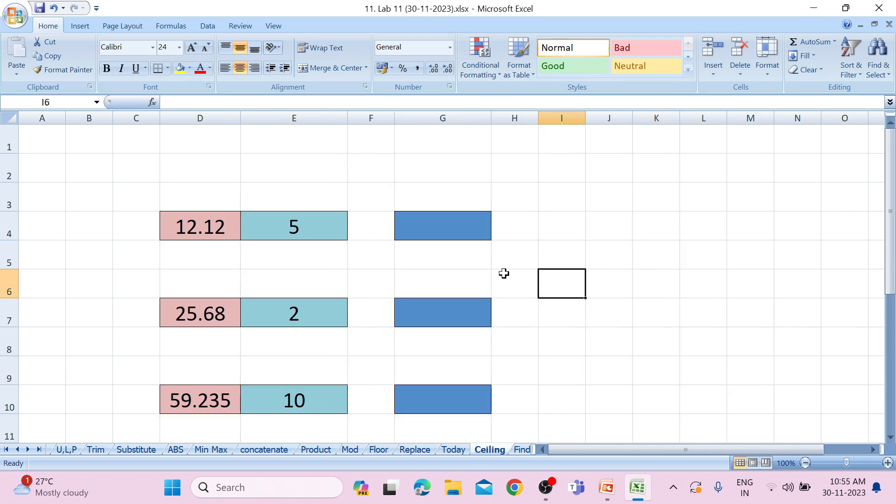
{"action": "left_click", "coordinate": [442, 234]}
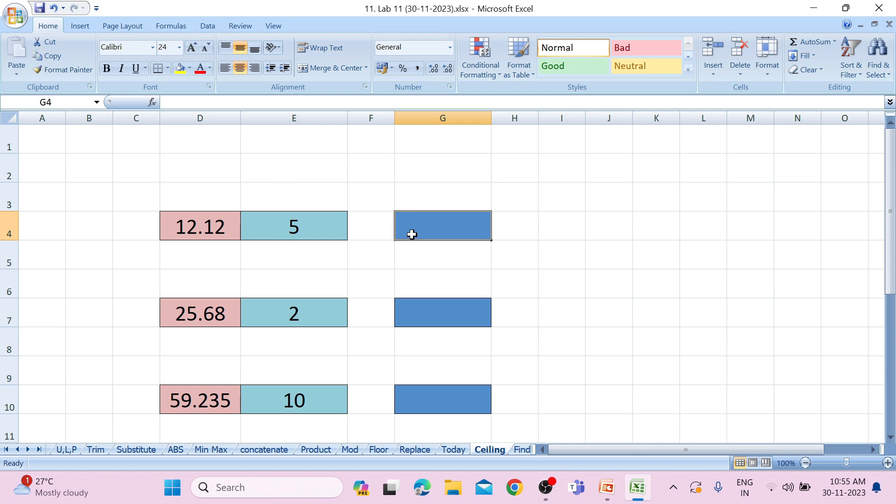
{"action": "type", "text": "="}
{"action": "type", "text": "ceilinf"}
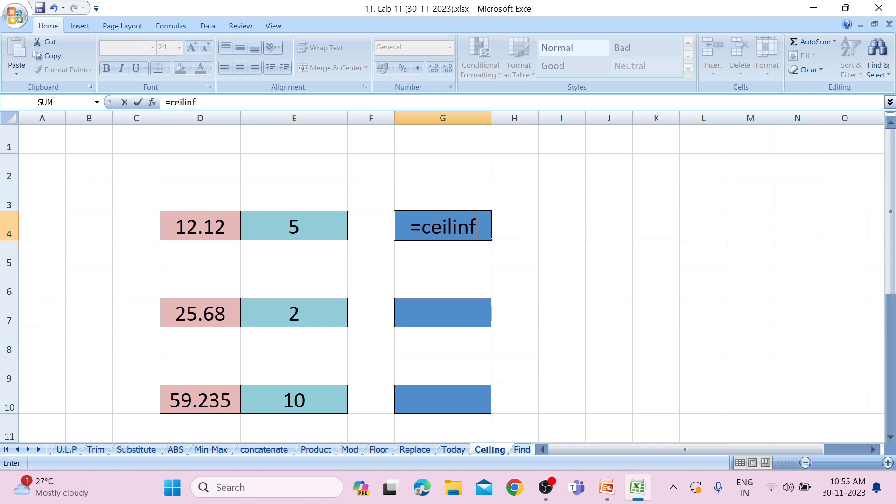
{"action": "key", "text": "BackSpace"}
{"action": "type", "text": "g"}
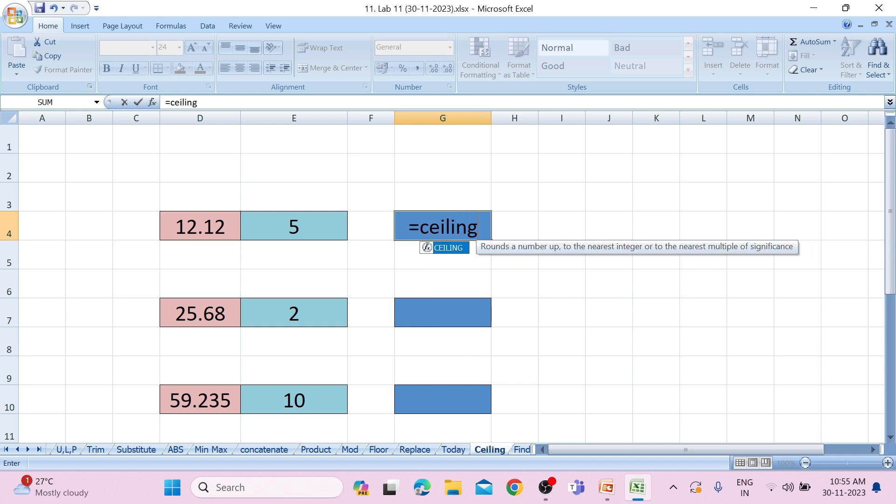
{"action": "type", "text": "("}
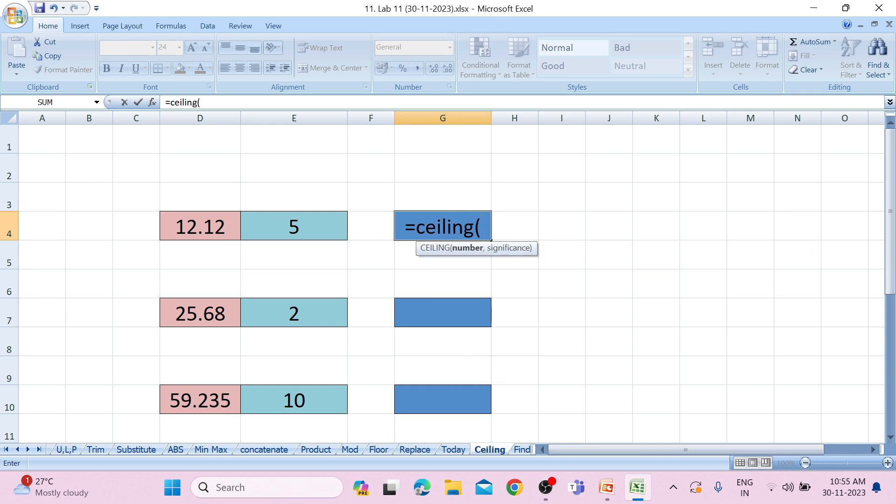
{"action": "left_click", "coordinate": [236, 228]}
{"action": "type", "text": ","}
{"action": "left_click", "coordinate": [283, 231]}
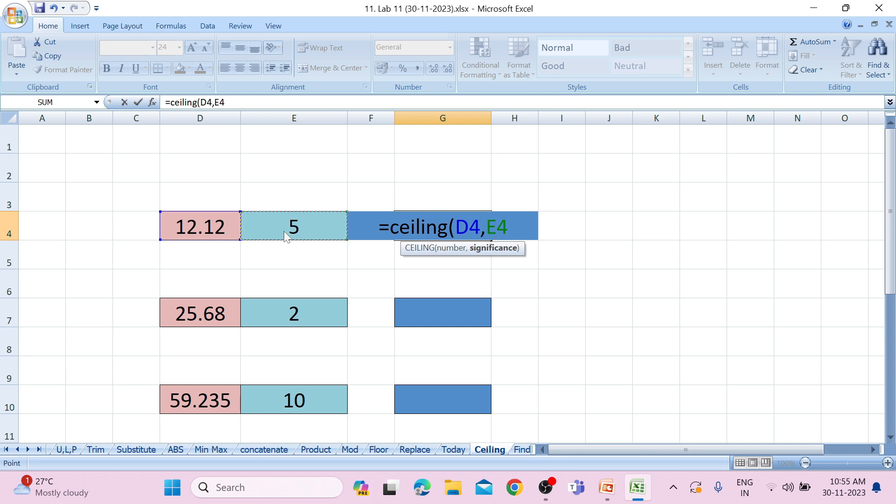
{"action": "type", "text": ")"}
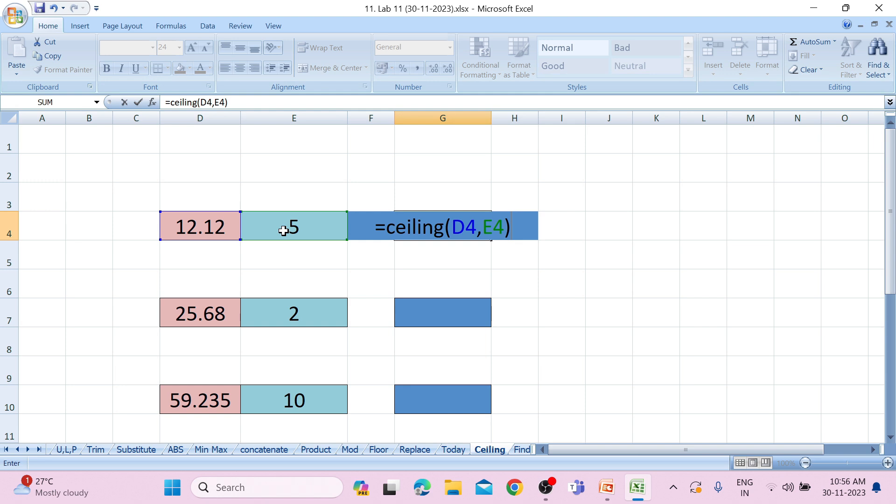
{"action": "key", "text": "Return"}
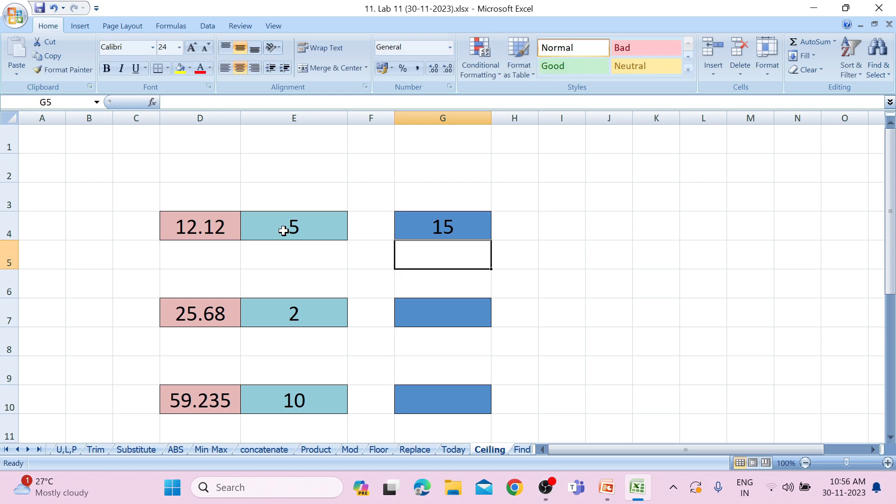
Step: Copy the CEILING formula from G4 into G7 and G10
{"action": "left_click", "coordinate": [476, 222]}
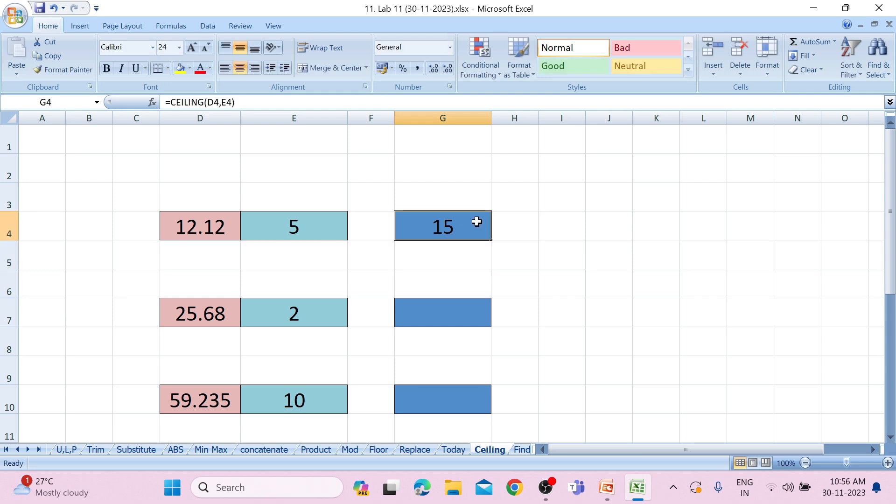
{"action": "key", "text": "ctrl+c"}
{"action": "left_click", "coordinate": [461, 315]}
{"action": "key", "text": "ctrl+v"}
{"action": "left_click", "coordinate": [474, 405]}
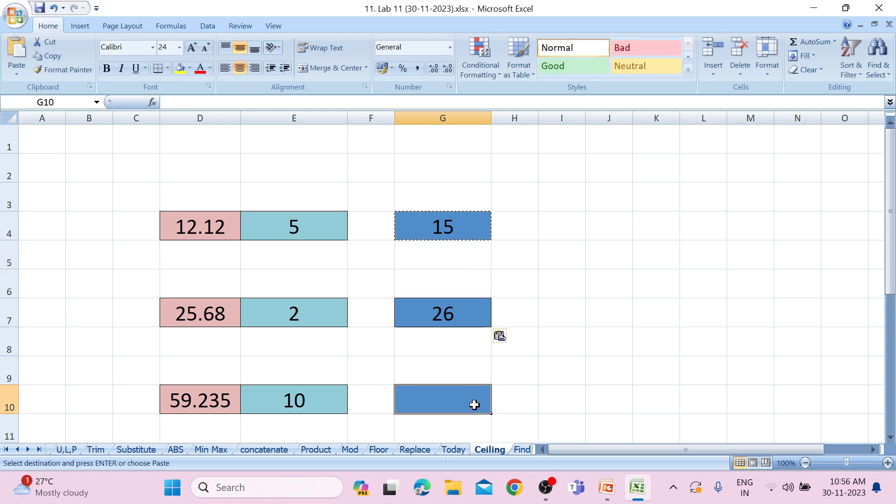
{"action": "key", "text": "ctrl+v"}
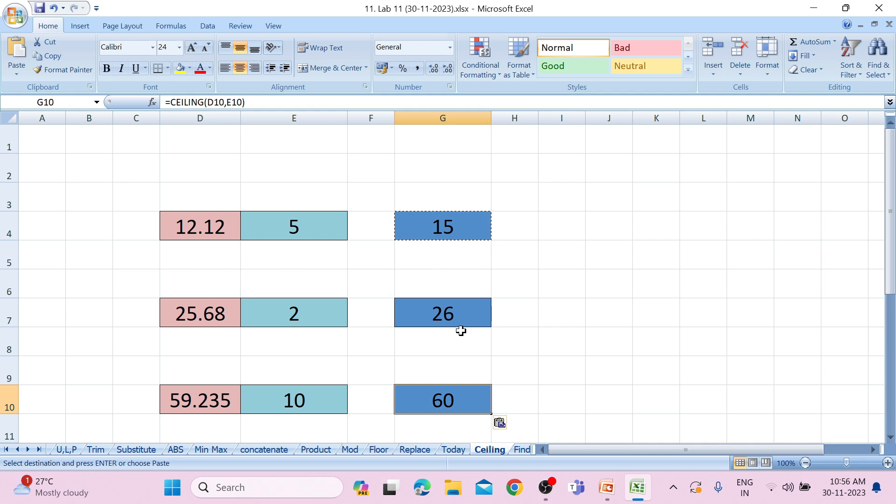
{"action": "scroll", "coordinate": [461, 330], "scroll_direction": "down", "scroll_amount": 2}
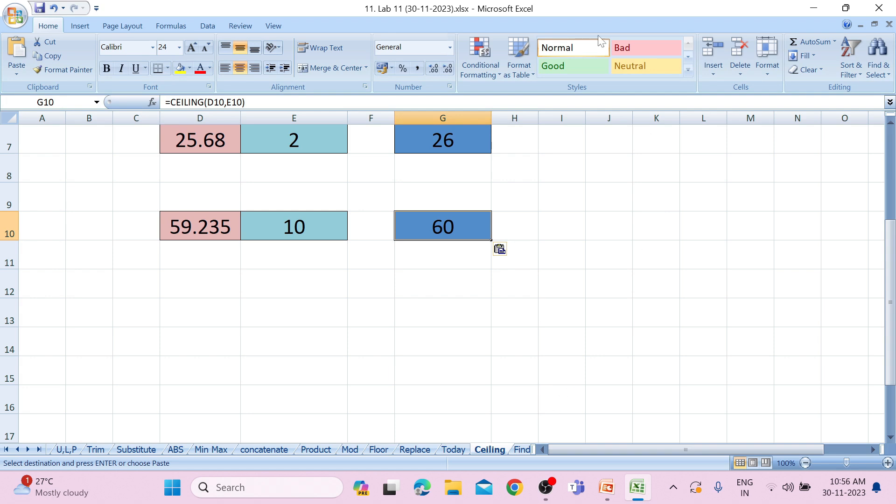
{"action": "scroll", "coordinate": [426, 231], "scroll_direction": "up", "scroll_amount": 2}
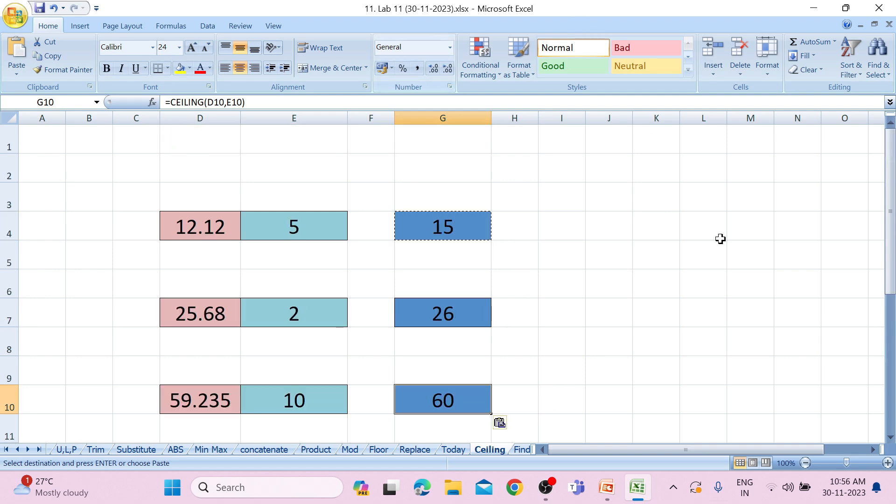
Step: On the Find sheet, enter a FIND formula in J2 that locates "l" in F2
{"action": "left_click", "coordinate": [522, 449]}
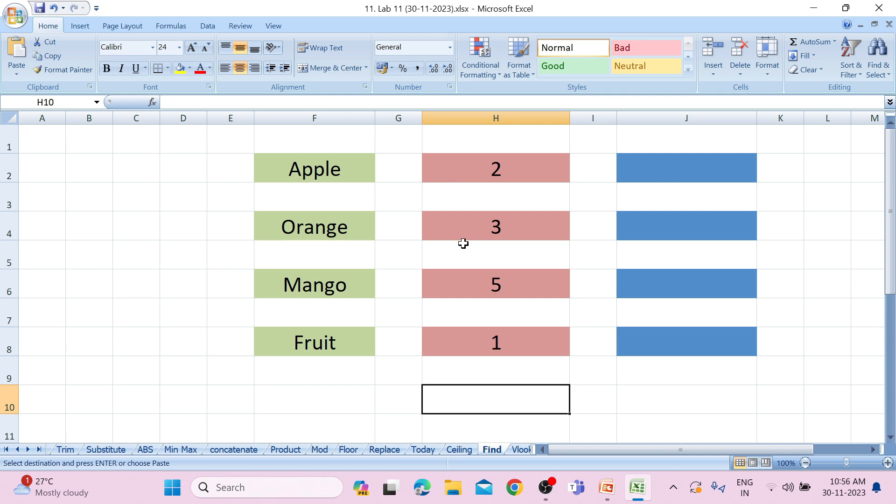
{"action": "left_click", "coordinate": [662, 173]}
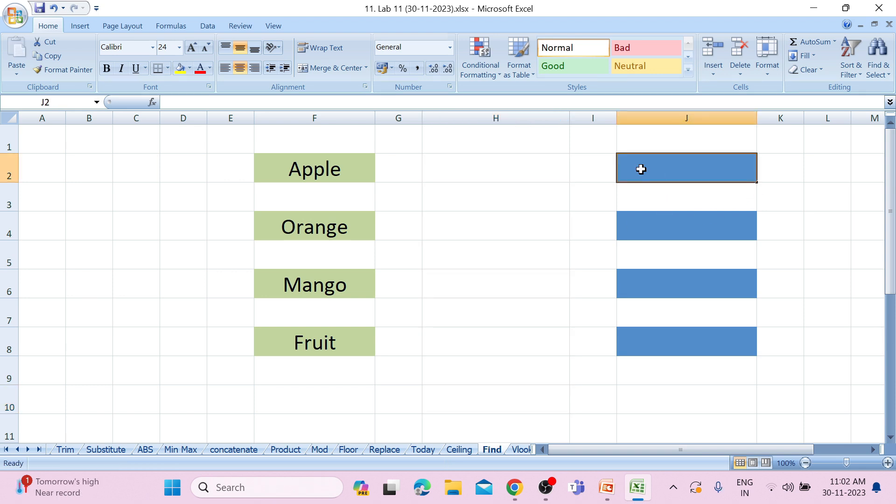
{"action": "type", "text": "=FIND("}
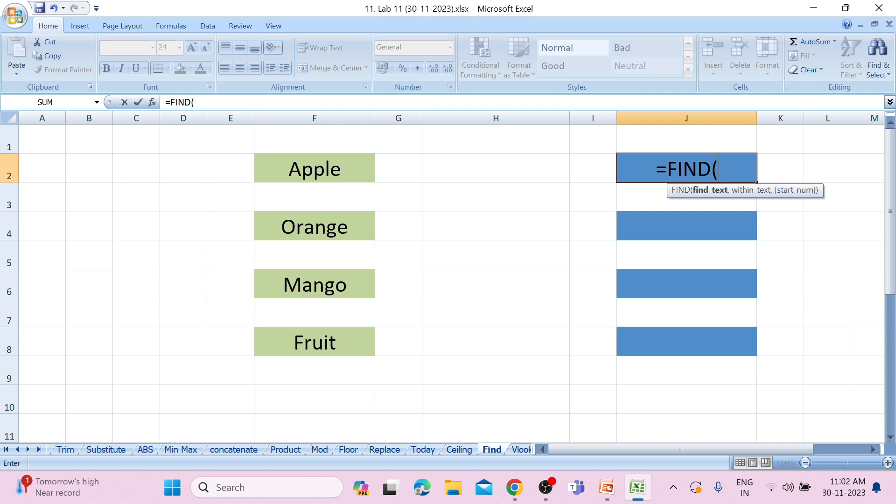
{"action": "type", "text": "\"l"}
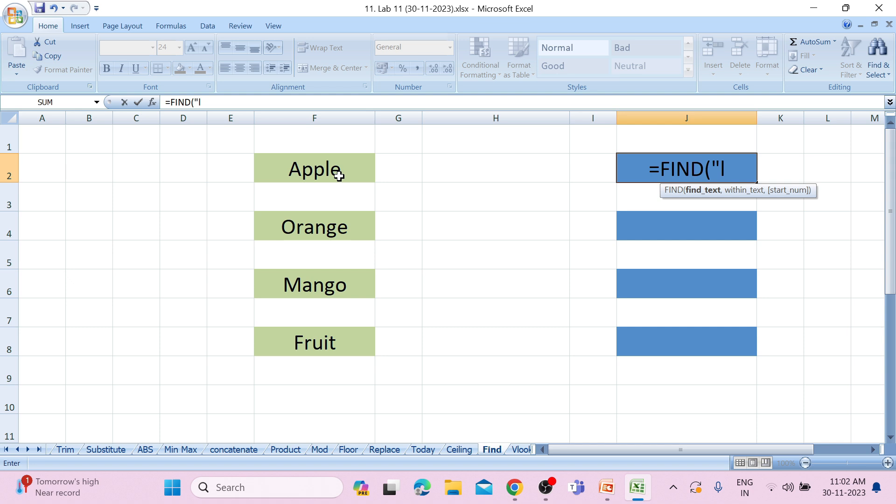
{"action": "type", "text": "\""}
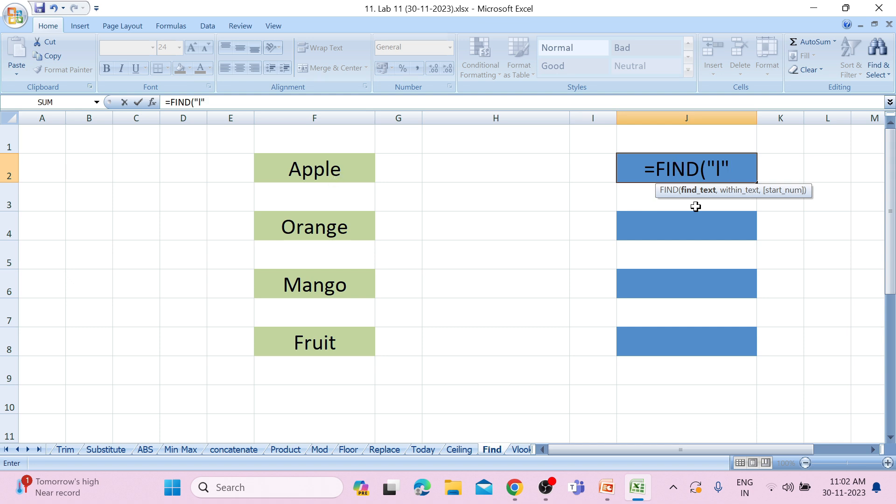
{"action": "type", "text": ","}
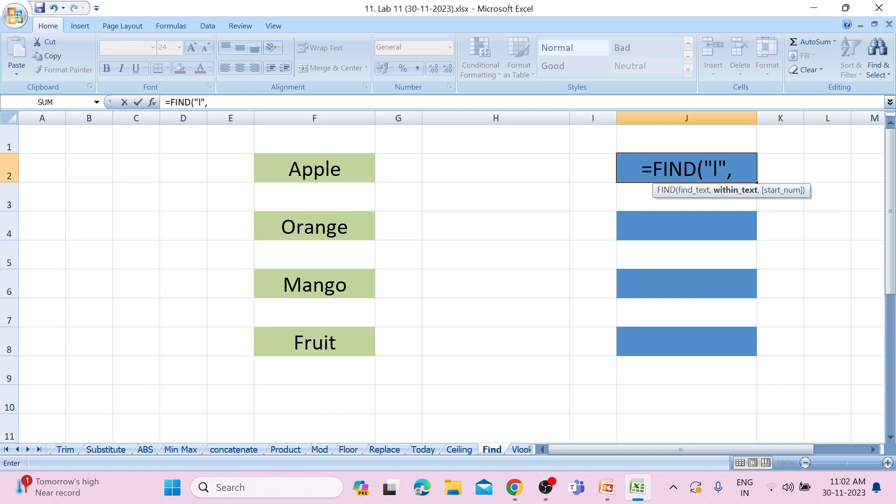
{"action": "type", "text": "F2)"}
{"action": "key", "text": "ctrl+Return"}
Step: Try to copy the FIND formula from J2 into J4, and undo the paste
{"action": "key", "text": "ctrl+c"}
{"action": "key", "text": "Down"}
{"action": "key", "text": "Down"}
{"action": "key", "text": "ctrl+v"}
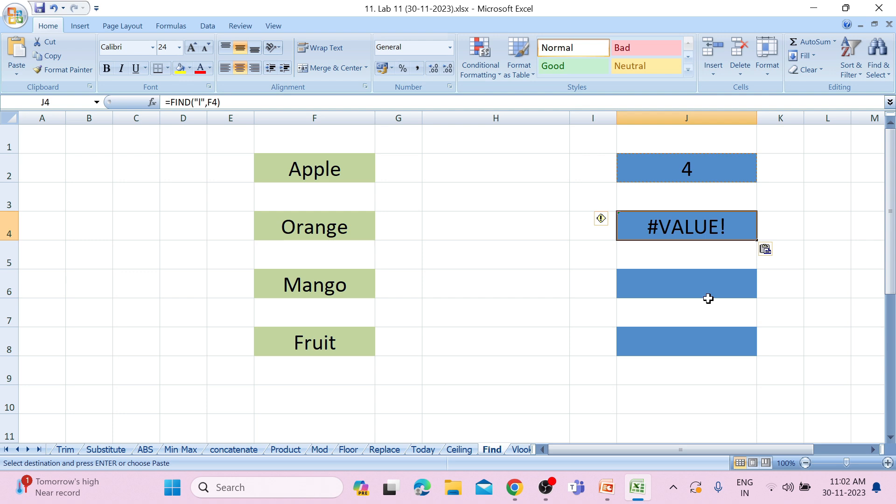
{"action": "key", "text": "ctrl+z"}
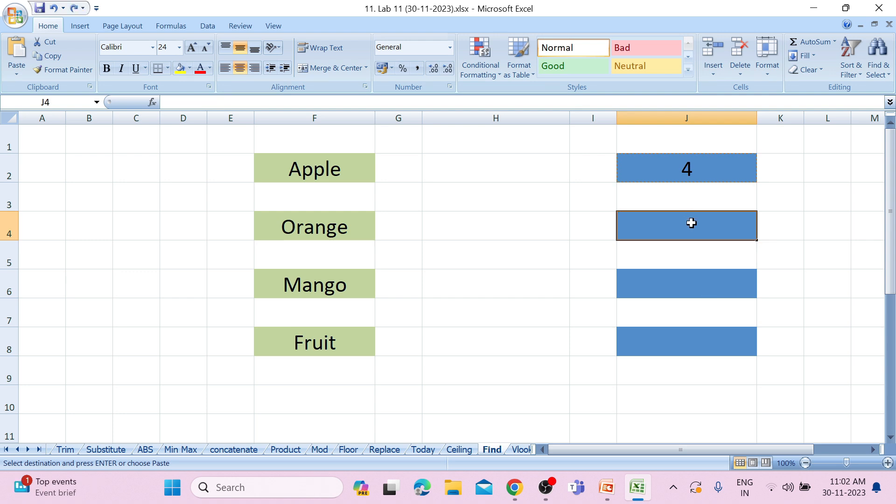
Step: Enter a FIND formula in J4 that locates uppercase "O" in F4
{"action": "type", "text": "=FIND"}
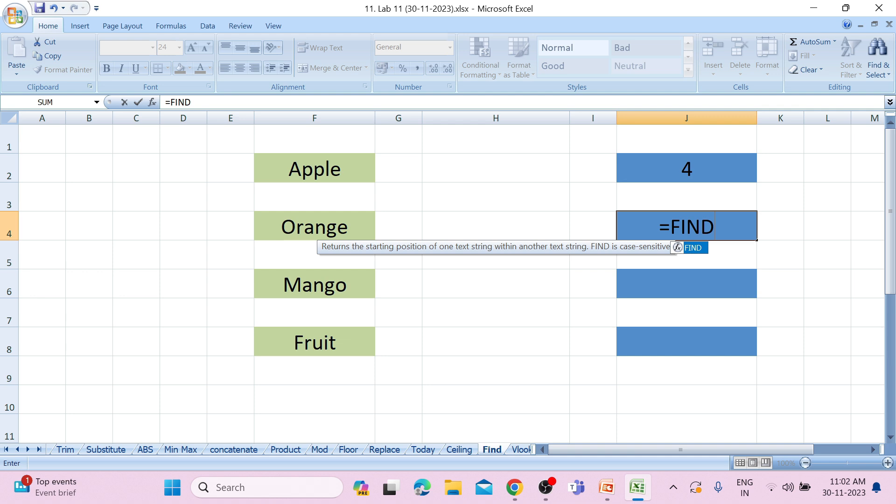
{"action": "type", "text": "(\"O\","}
{"action": "left_click", "coordinate": [371, 237]}
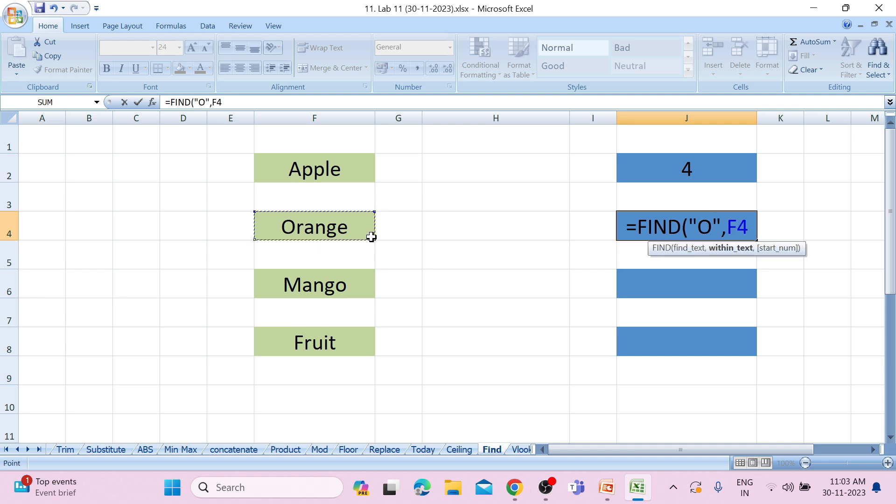
{"action": "key", "text": "Return"}
Step: Enter a FIND formula in J6 that locates lowercase "o" in F6
{"action": "left_click", "coordinate": [668, 286]}
{"action": "type", "text": "=FIND"}
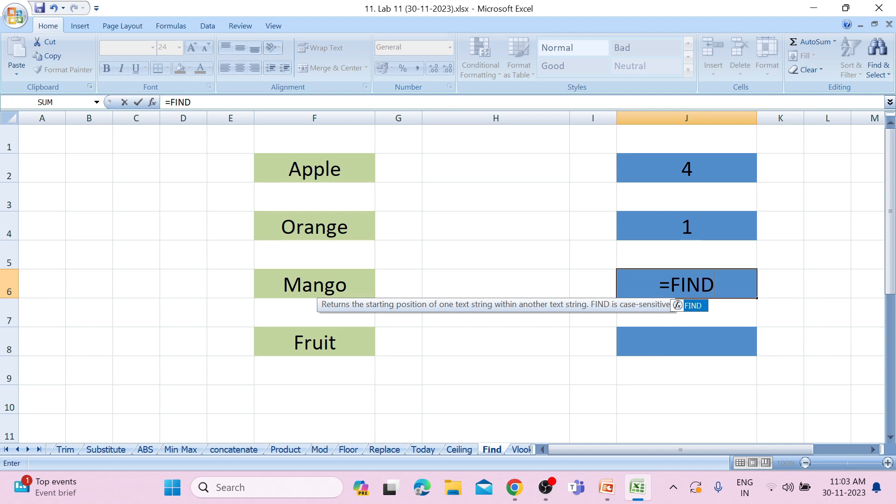
{"action": "type", "text": "(\"O\""}
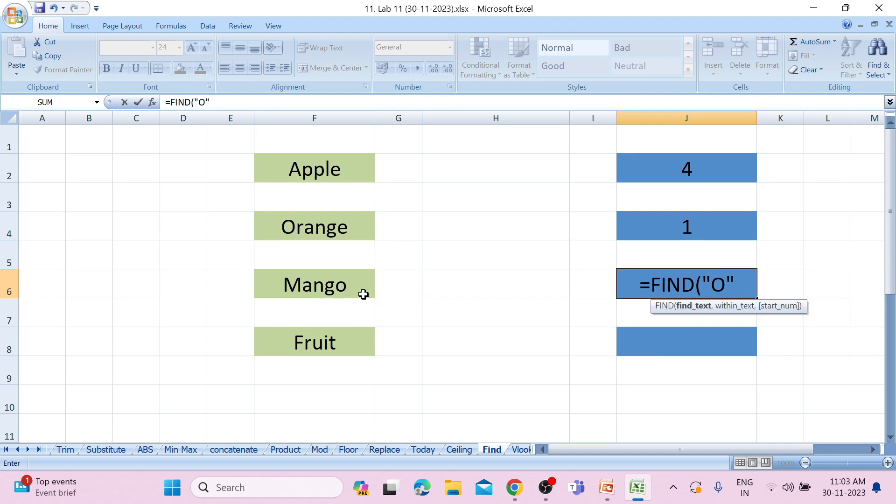
{"action": "key", "text": "BackSpace"}
{"action": "key", "text": "BackSpace"}
{"action": "type", "text": "o\""}
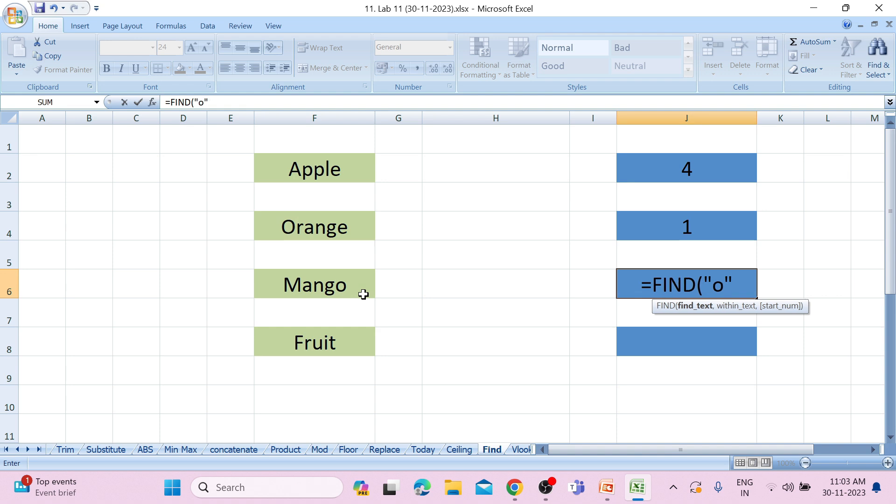
{"action": "type", "text": ","}
{"action": "left_click", "coordinate": [350, 285]}
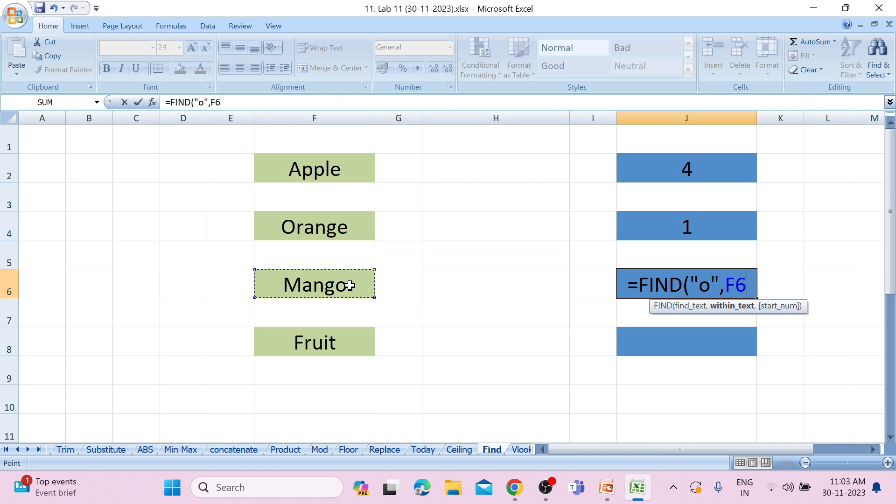
{"action": "key", "text": "Return"}
Step: Enter a FIND formula in J8 that locates uppercase "I" in F8
{"action": "key", "text": "Down"}
{"action": "type", "text": "=FIND"}
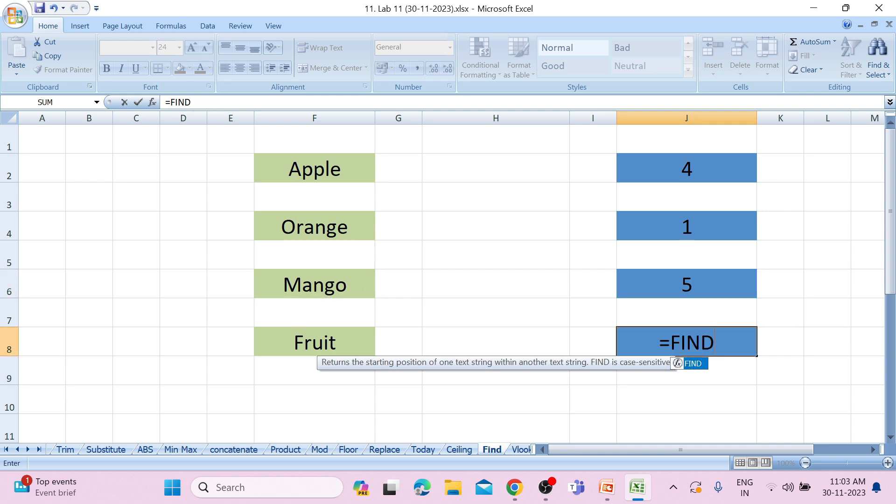
{"action": "type", "text": "("}
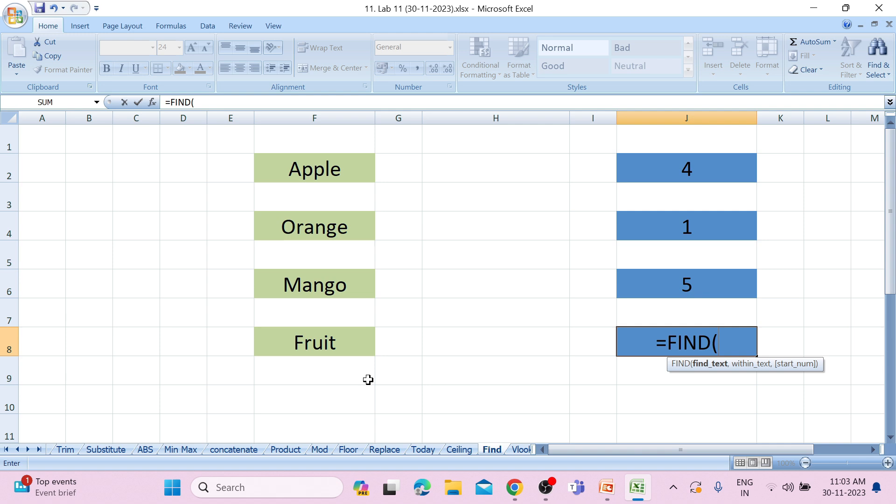
{"action": "type", "text": "\"l"}
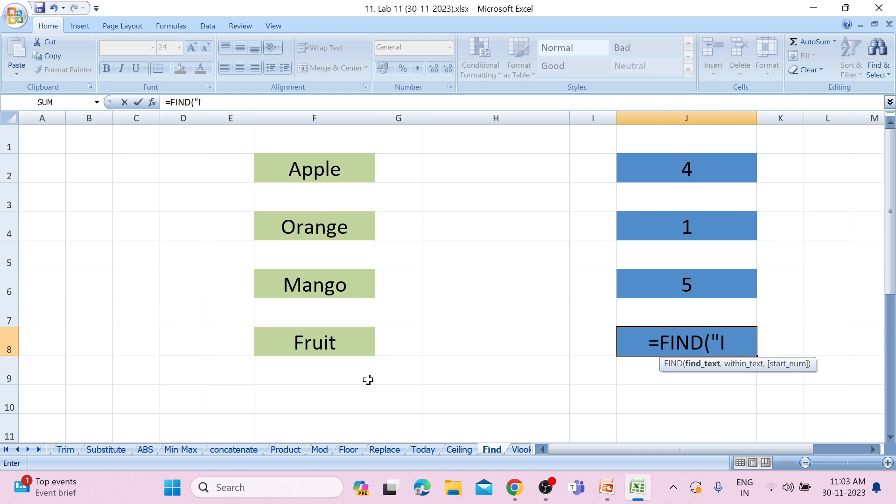
{"action": "type", "text": "\","}
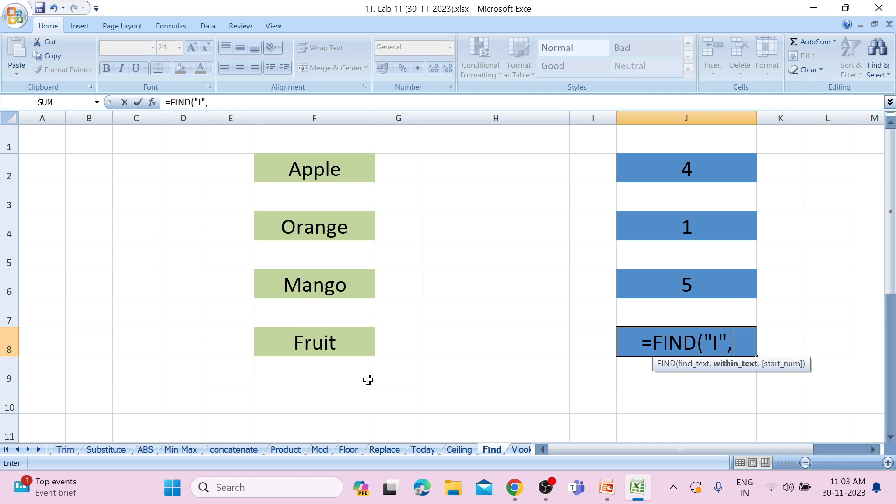
{"action": "key", "text": "Return"}
Step: Change the search text in the J8 FIND formula to lowercase "i"
{"action": "double_click", "coordinate": [714, 342]}
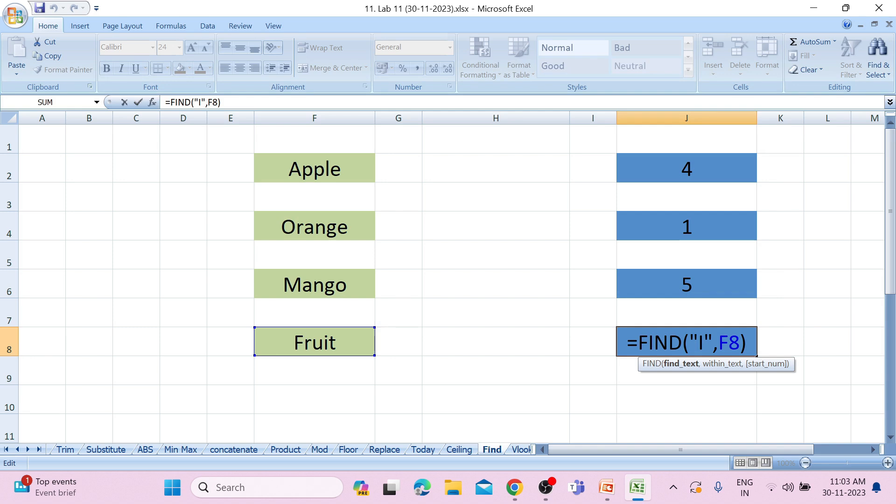
{"action": "left_click", "coordinate": [748, 344]}
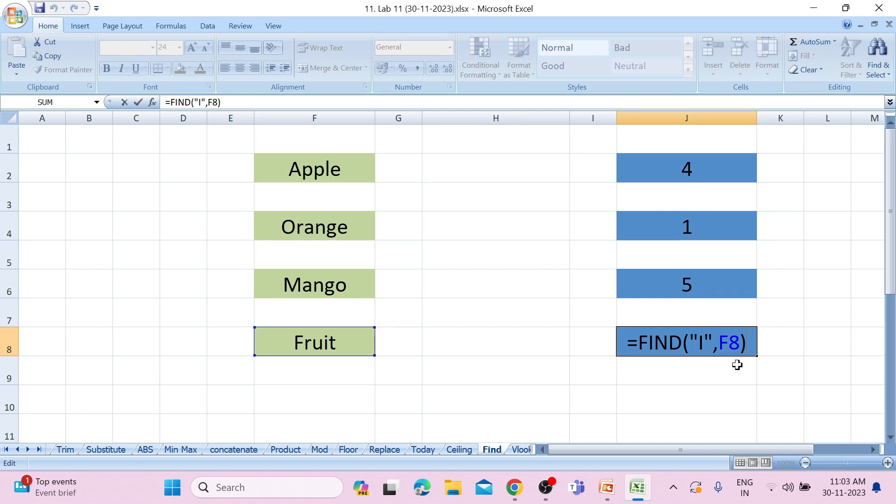
{"action": "key", "text": "Left"}
{"action": "key", "text": "Left"}
{"action": "key", "text": "Left"}
{"action": "key", "text": "Left"}
{"action": "key", "text": "Left"}
{"action": "key", "text": "Left"}
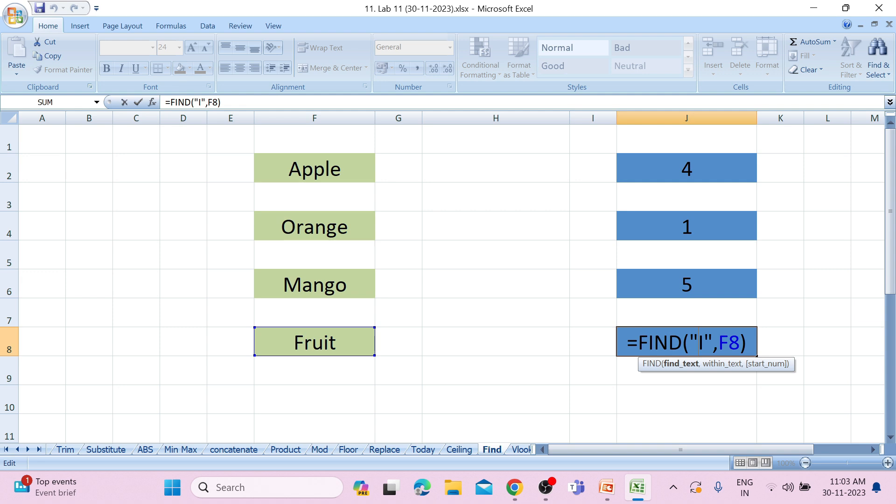
{"action": "key", "text": "Delete"}
{"action": "type", "text": "i"}
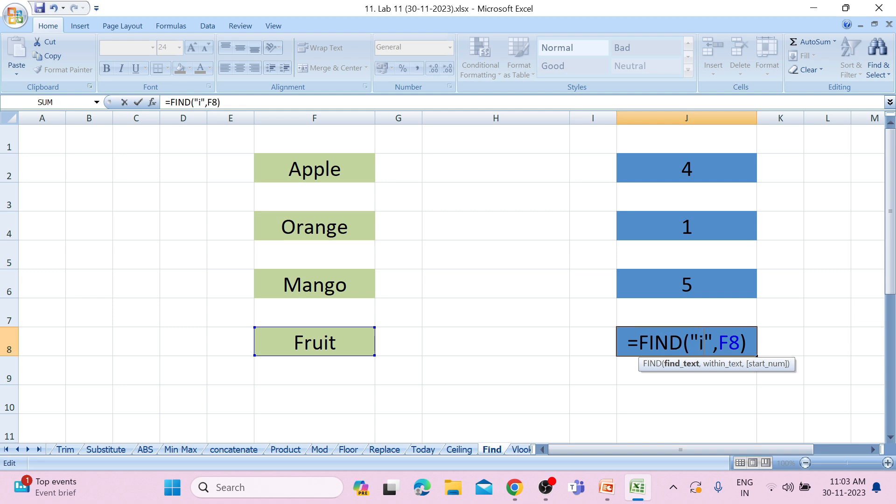
{"action": "type", "text": "\\"}
{"action": "key", "text": "Return"}
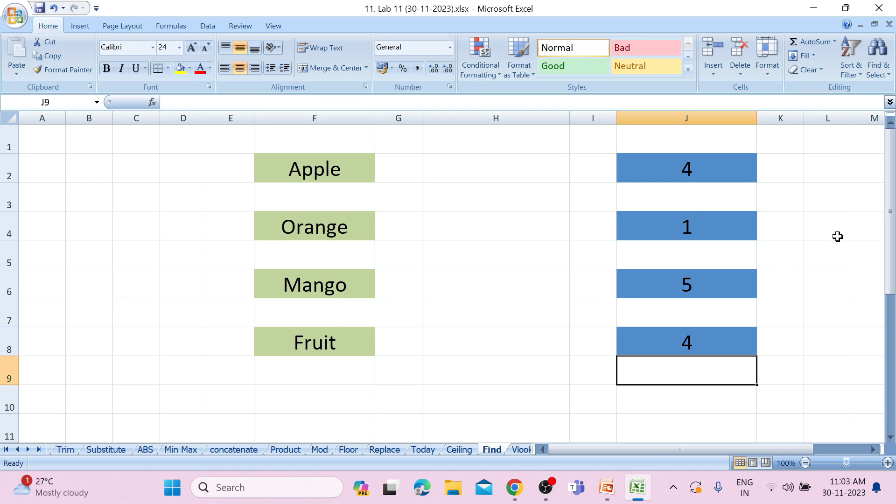
Step: Examine the item and price table on the Vlookup sheet and look at Sheet15
{"action": "left_click", "coordinate": [522, 450]}
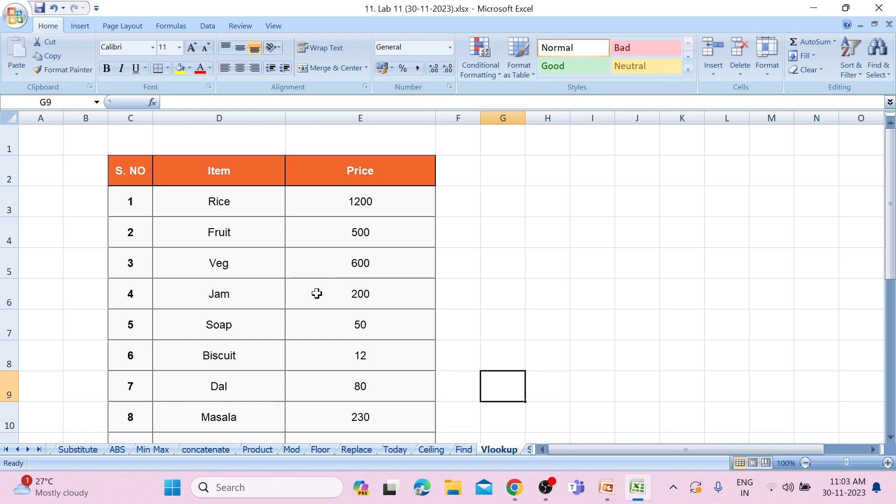
{"action": "left_click", "coordinate": [529, 450]}
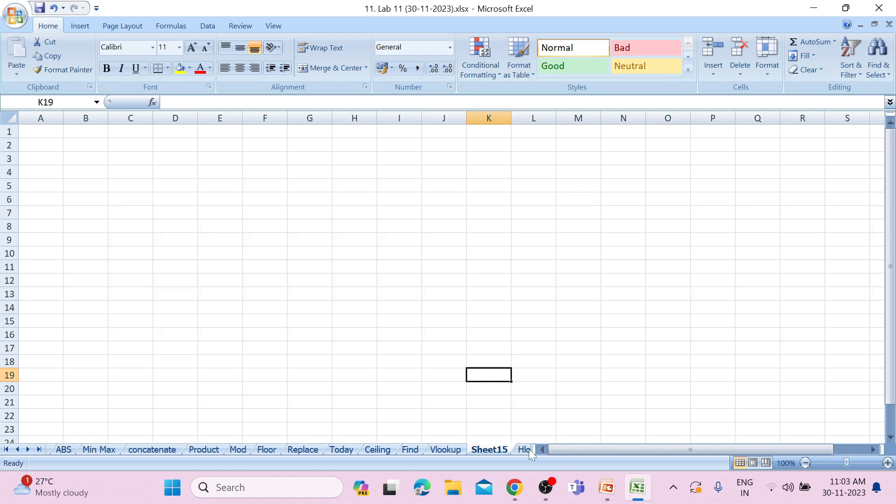
{"action": "left_click", "coordinate": [446, 450]}
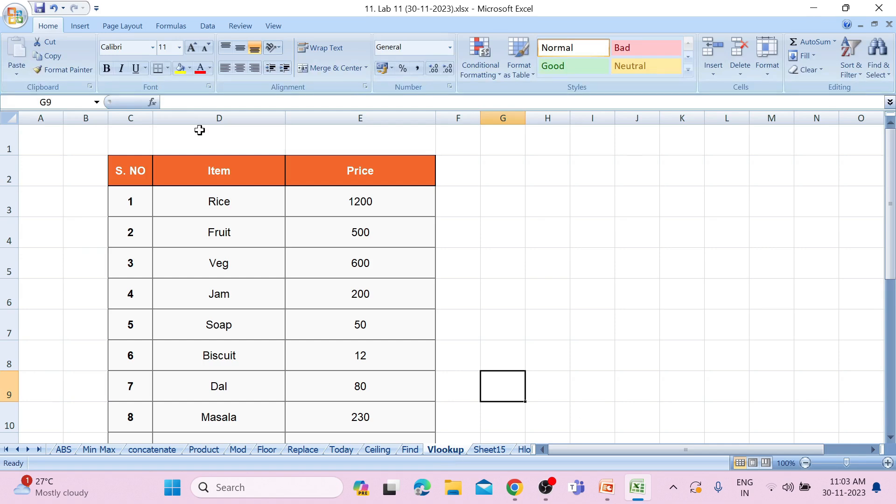
{"action": "scroll", "coordinate": [170, 178], "scroll_direction": "down", "scroll_amount": 3}
{"action": "scroll", "coordinate": [170, 179], "scroll_direction": "up", "scroll_amount": 2}
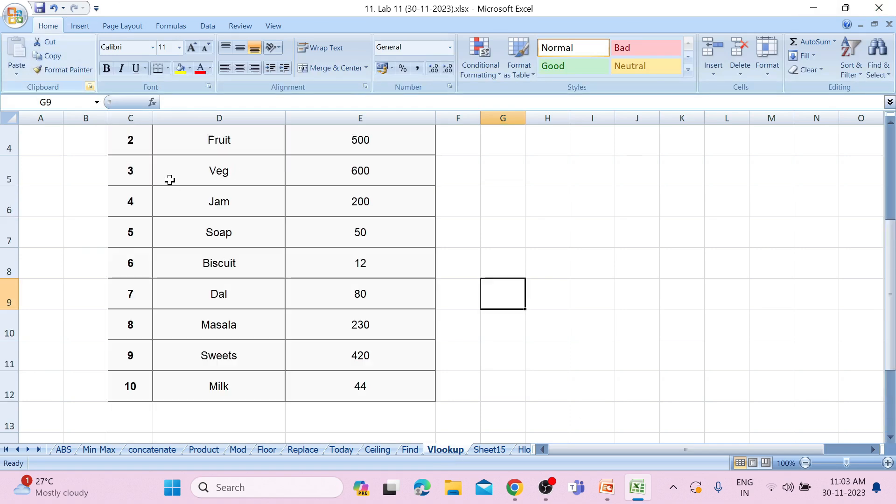
{"action": "scroll", "coordinate": [170, 180], "scroll_direction": "up", "scroll_amount": 1}
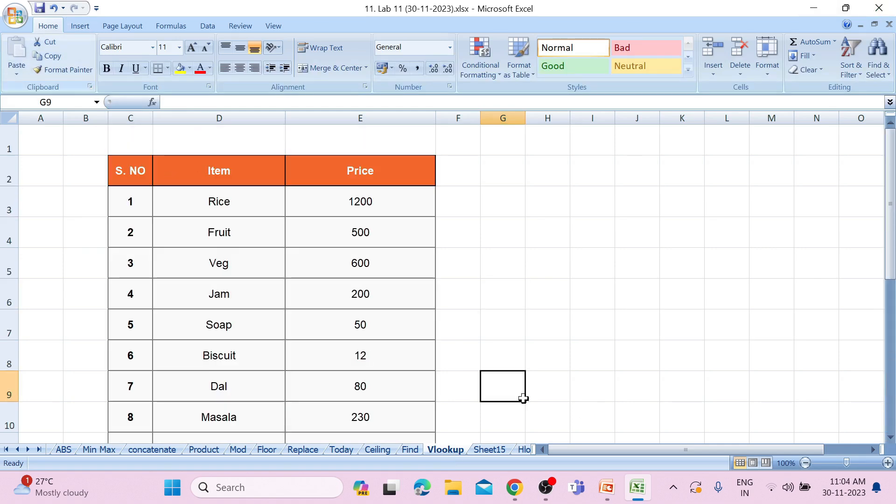
{"action": "left_click", "coordinate": [488, 449]}
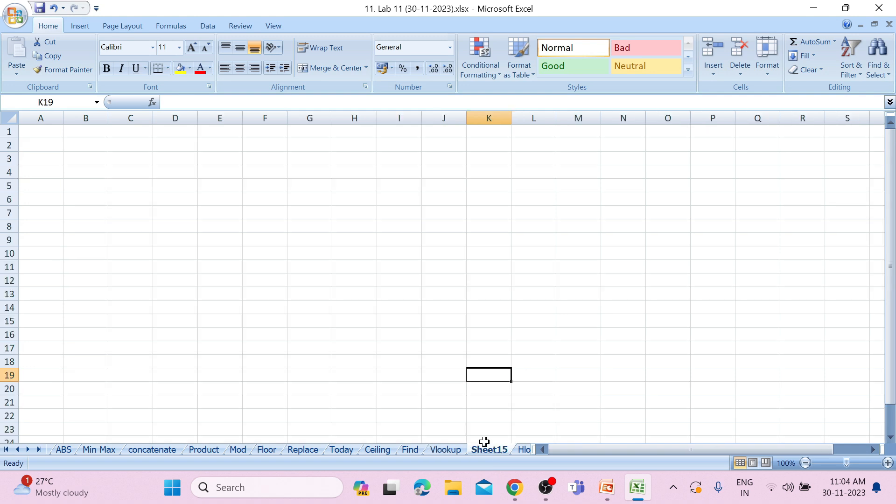
{"action": "left_click", "coordinate": [445, 450]}
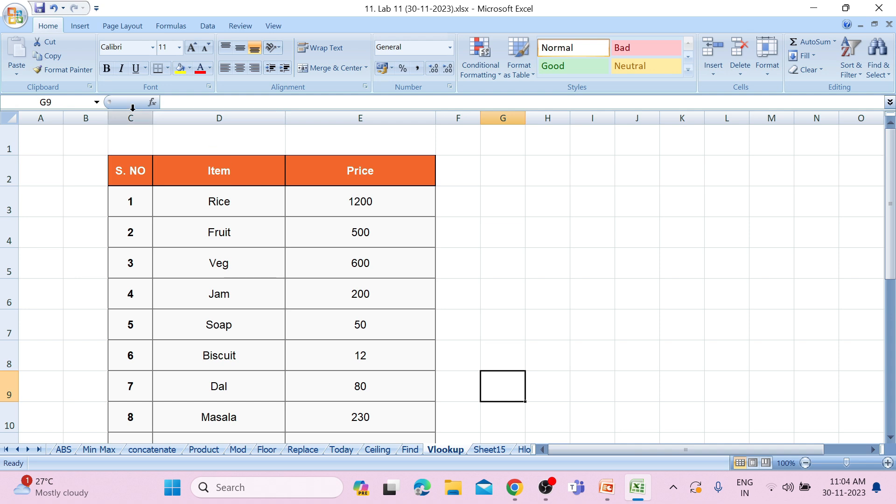
Step: Copy the S. NO and Item columns (C:D) from the Vlookup sheet into Sheet15, starting at column E
{"action": "left_click_drag", "start_coordinate": [133, 113], "coordinate": [181, 117]}
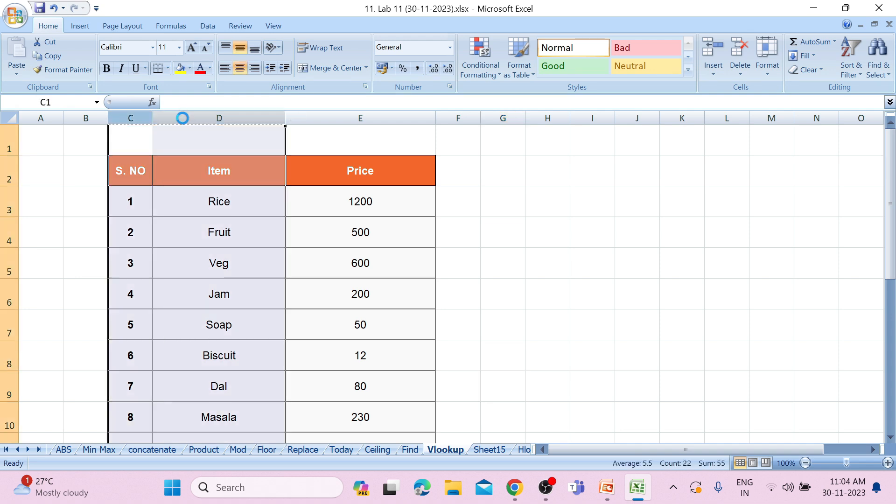
{"action": "key", "text": "ctrl+c"}
{"action": "left_click", "coordinate": [488, 450]}
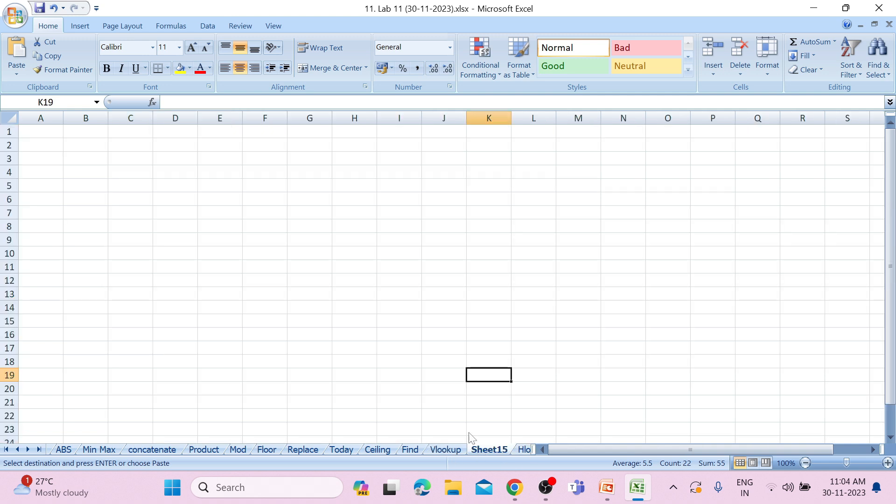
{"action": "left_click", "coordinate": [232, 116]}
{"action": "key", "text": "ctrl+v"}
{"action": "left_click", "coordinate": [356, 206]}
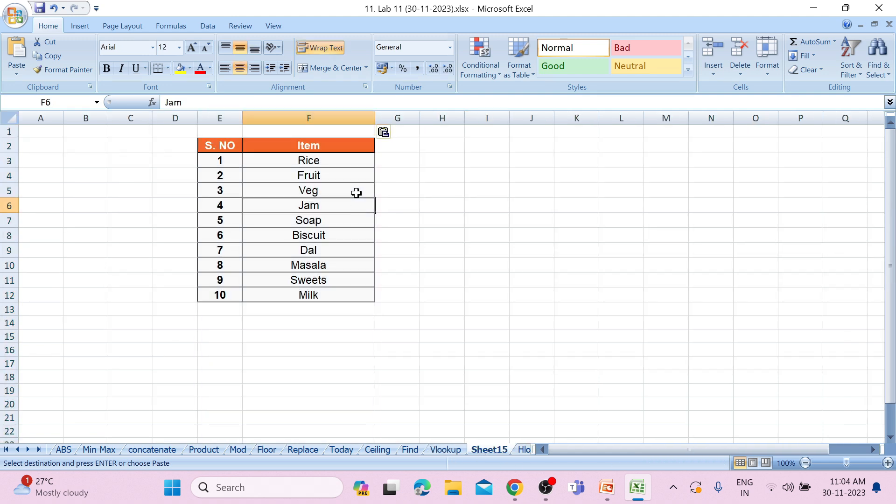
Step: Start a VLOOKUP formula in G3 of Sheet15 with F3 as the lookup value
{"action": "left_click", "coordinate": [445, 449]}
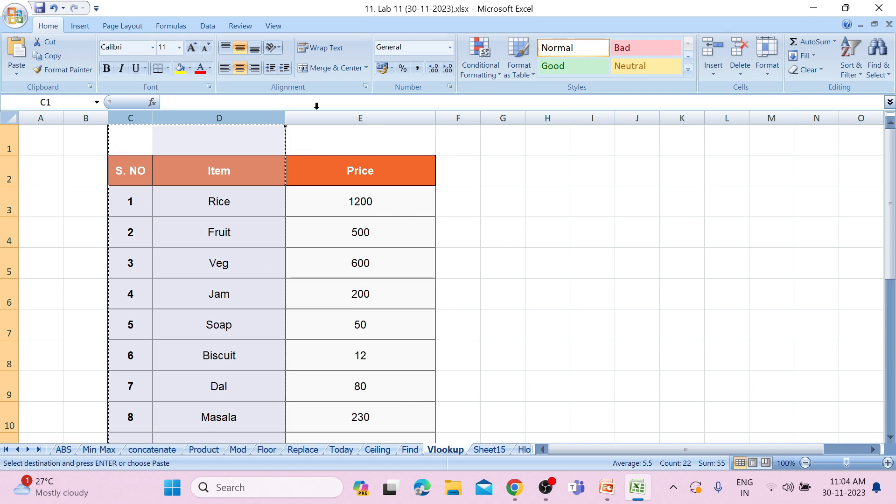
{"action": "left_click", "coordinate": [368, 308]}
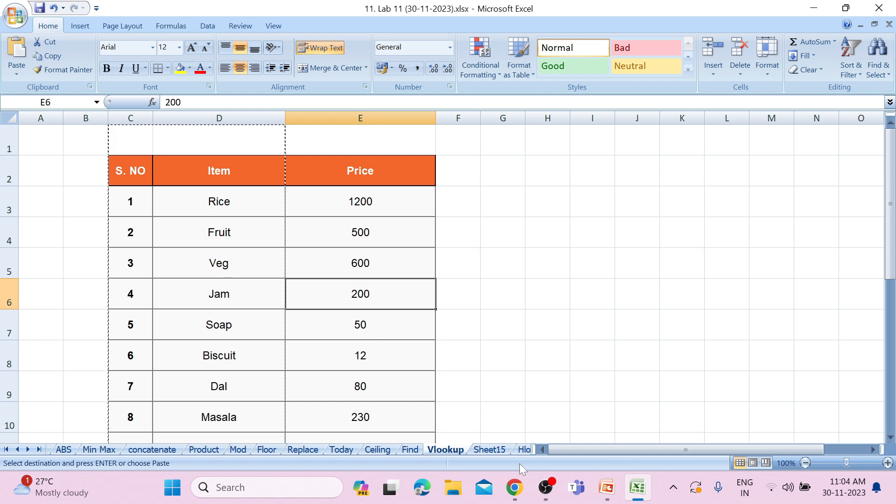
{"action": "left_click", "coordinate": [486, 450]}
{"action": "left_click", "coordinate": [410, 158]}
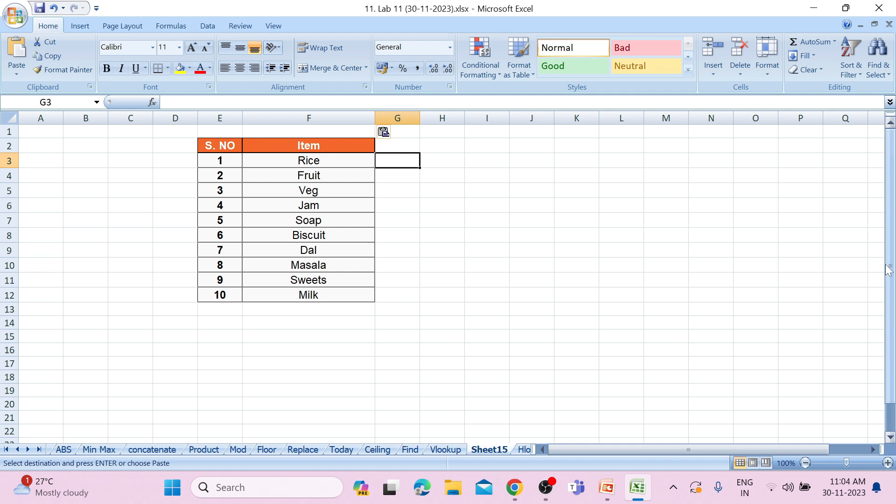
{"action": "type", "text": "=VL"}
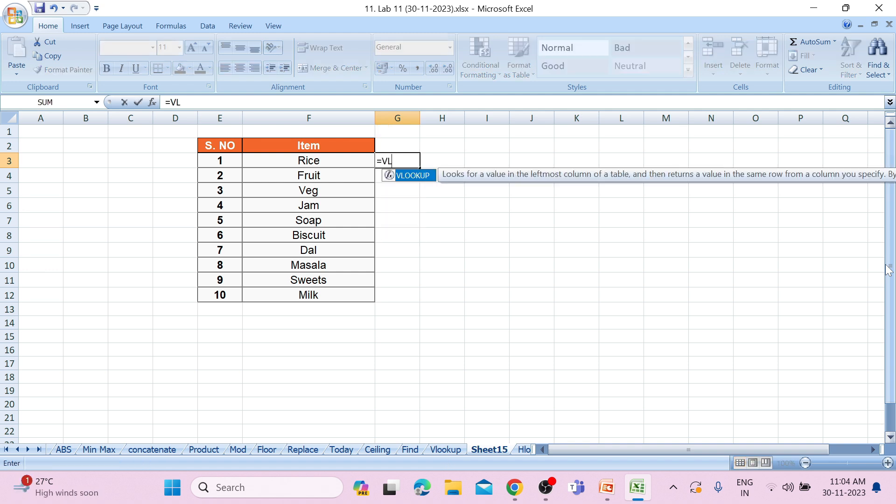
{"action": "type", "text": "OOKUP("}
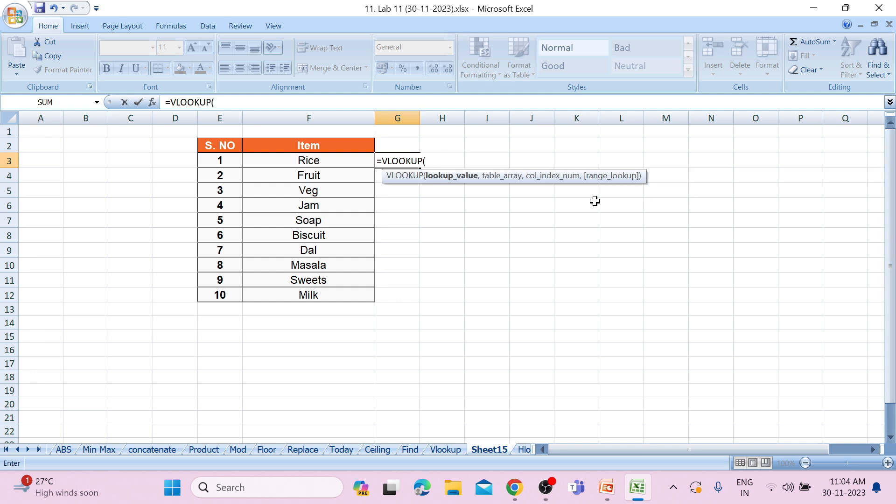
{"action": "left_click", "coordinate": [297, 159]}
{"action": "type", "text": ","}
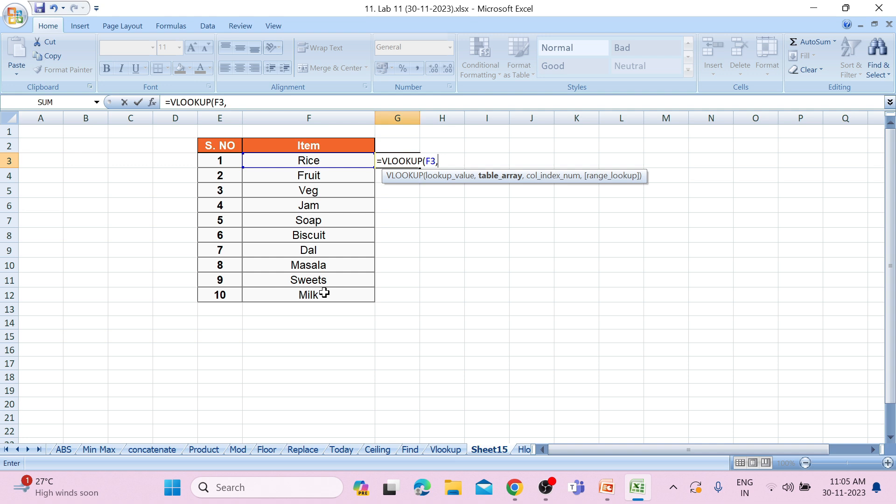
Step: Set the table array of the G3 VLOOKUP formula to D2:E12 on the Vlookup sheet
{"action": "left_click", "coordinate": [445, 450]}
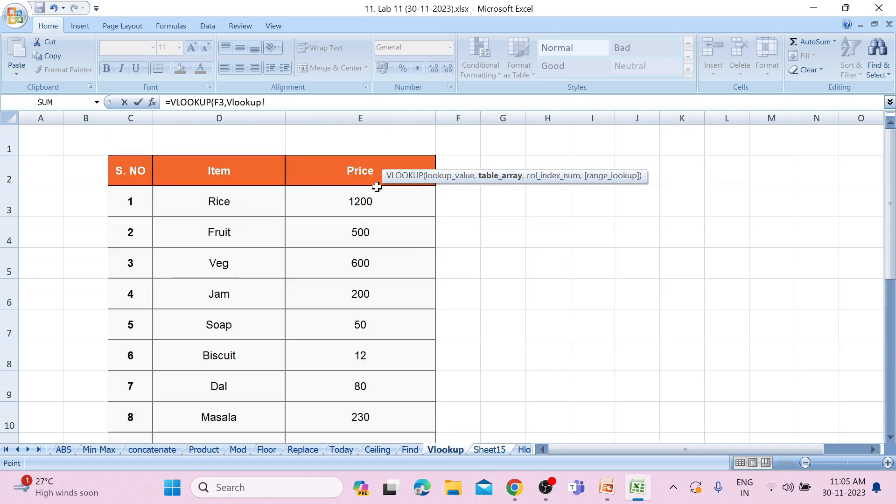
{"action": "left_click", "coordinate": [256, 119]}
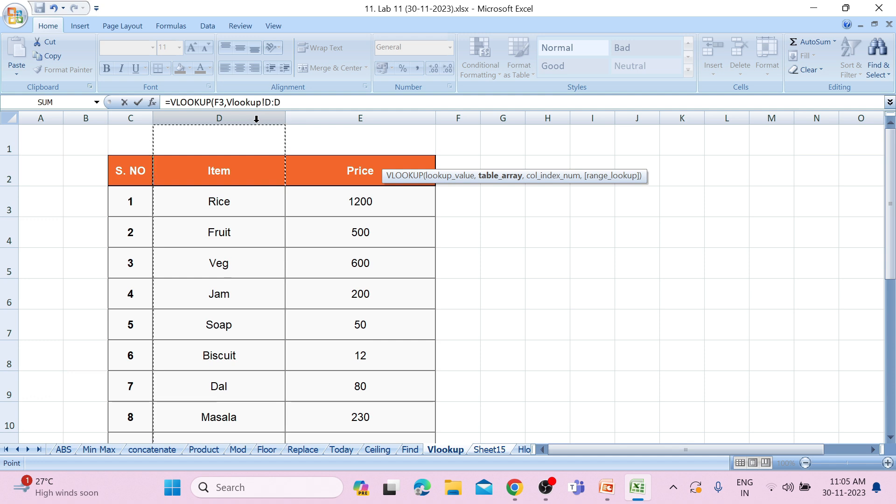
{"action": "type", "text": ","}
{"action": "left_click", "coordinate": [343, 119]}
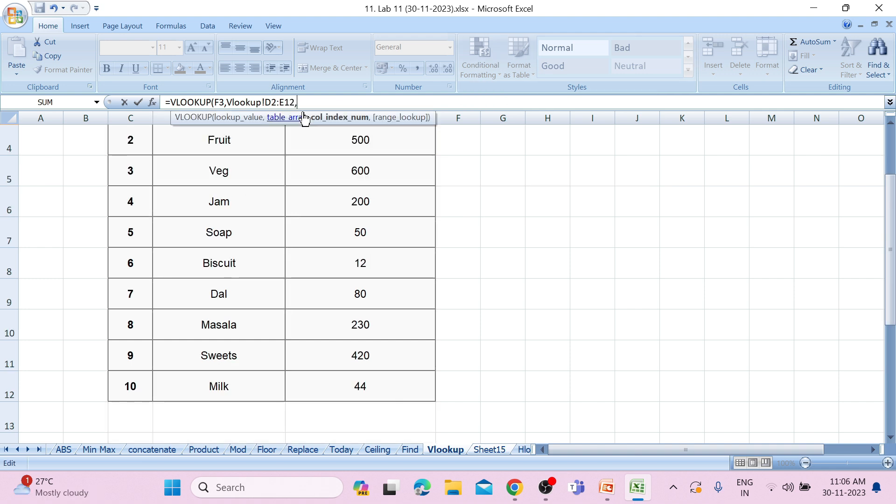
{"action": "type", "text": ","}
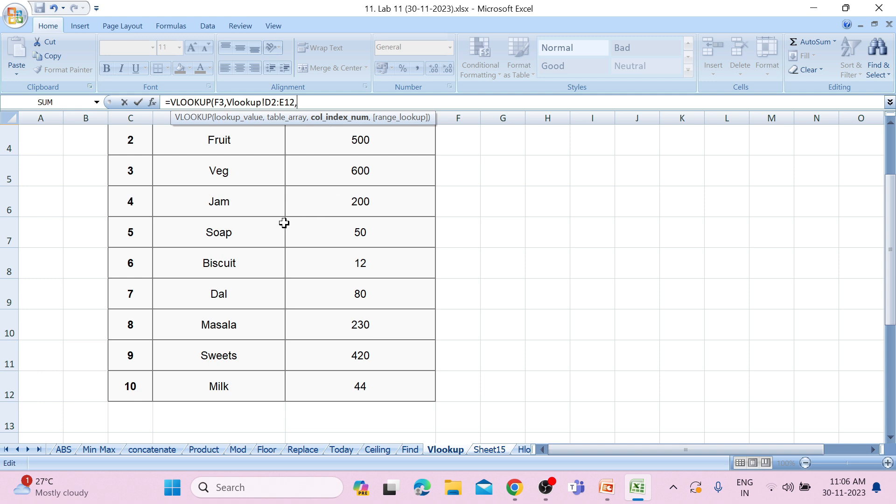
Step: Complete the G3 VLOOKUP formula with column index 2 and FALSE for an exact match
{"action": "scroll", "coordinate": [303, 238], "scroll_direction": "up", "scroll_amount": 1}
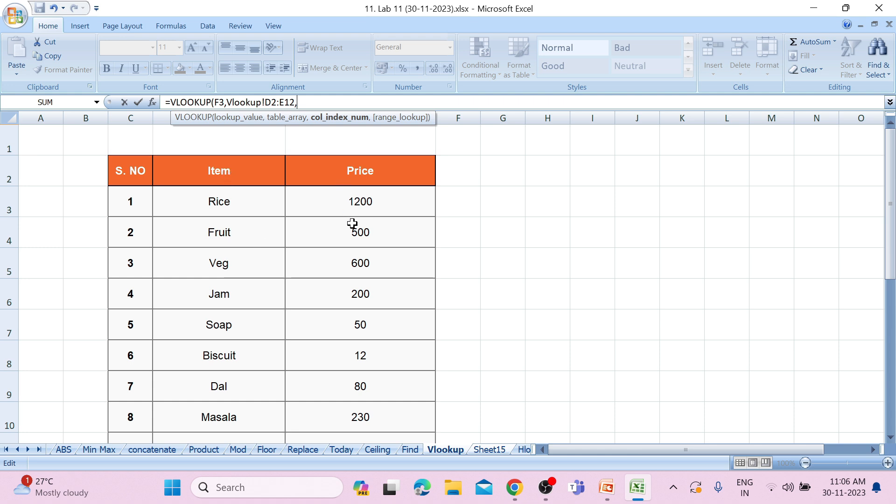
{"action": "type", "text": ","}
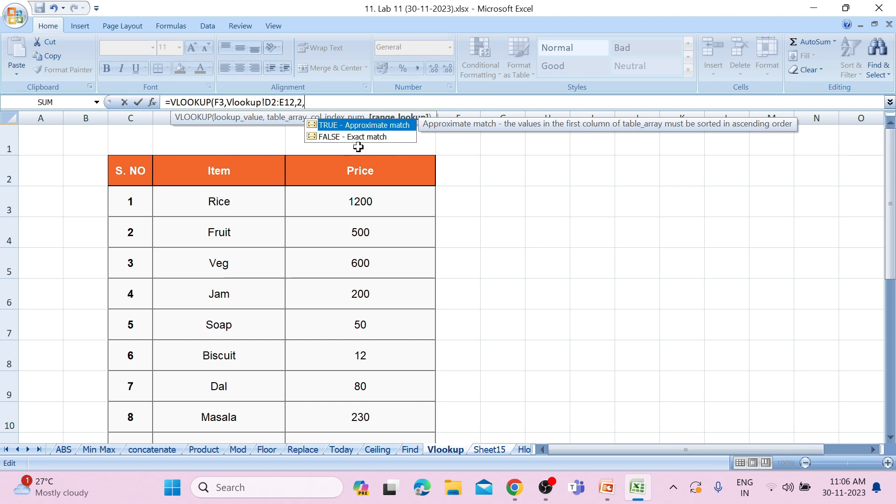
{"action": "left_click", "coordinate": [380, 139]}
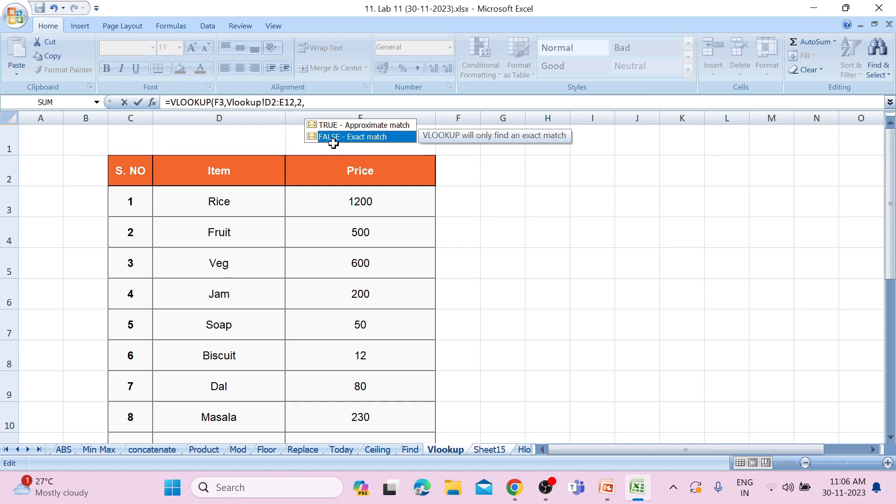
{"action": "double_click", "coordinate": [352, 137]}
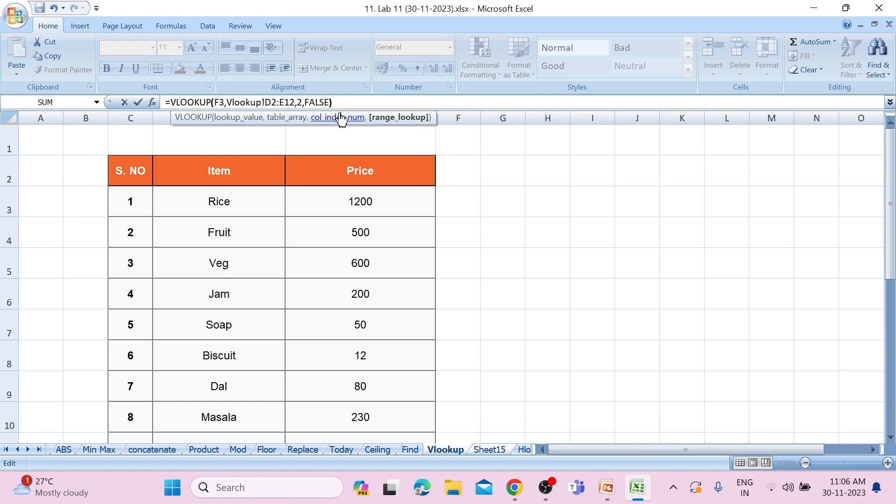
{"action": "type", "text": ")"}
{"action": "key", "text": "Return"}
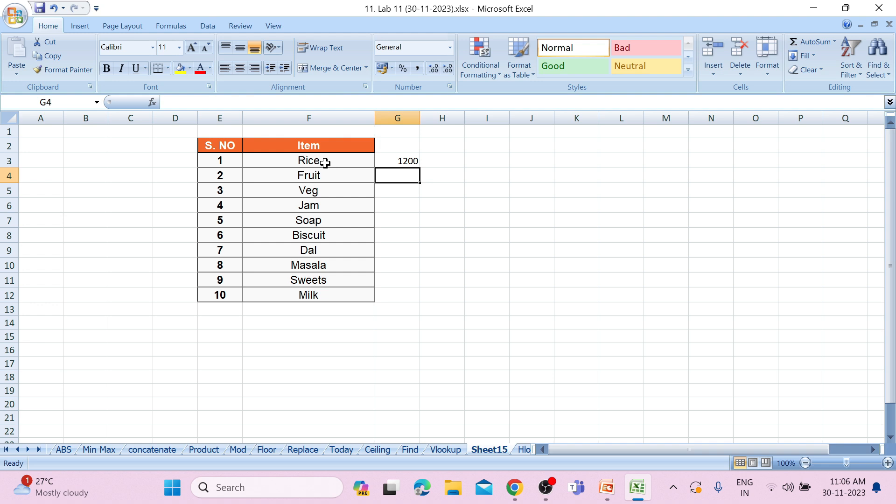
Step: Check the Rice price on the Vlookup sheet and fill the G3 formula down to G12 on Sheet15
{"action": "left_click", "coordinate": [446, 449]}
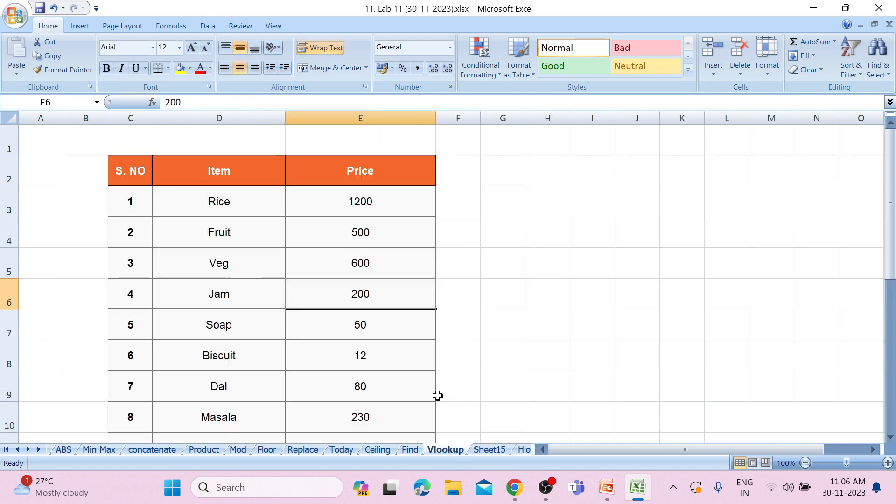
{"action": "left_click", "coordinate": [489, 449]}
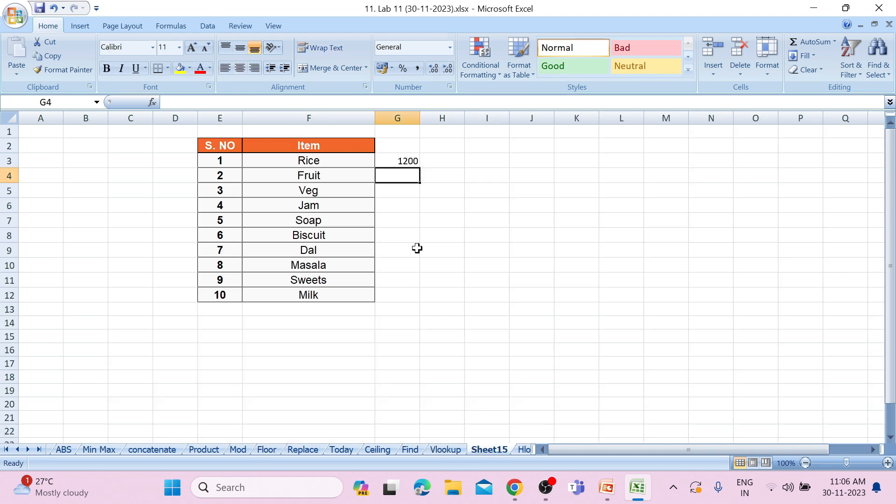
{"action": "left_click", "coordinate": [406, 161]}
{"action": "left_click_drag", "start_coordinate": [421, 169], "coordinate": [422, 301]}
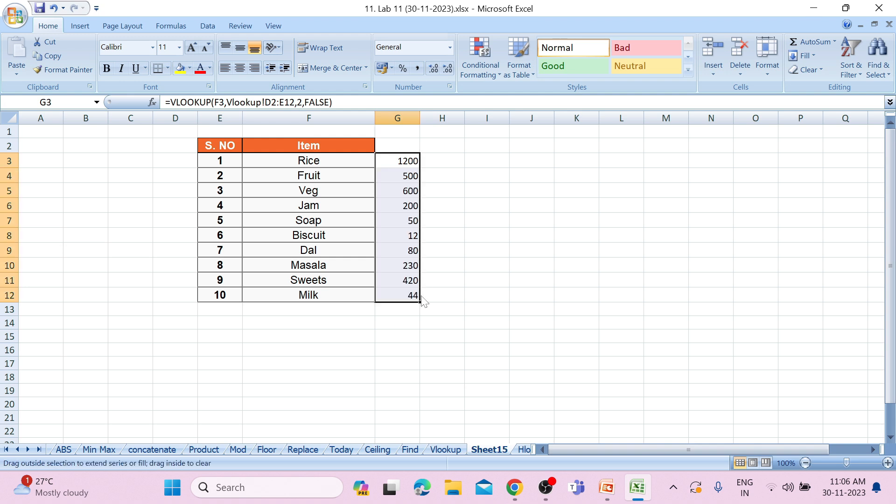
{"action": "left_click", "coordinate": [413, 332]}
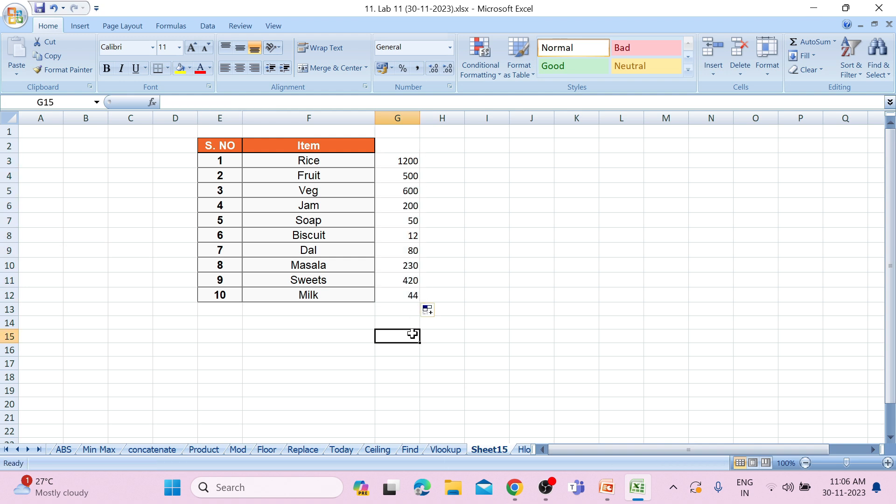
Step: Copy the S. NO and Item rows (7:8) from the Hlookup sheet into Sheet16, starting at row 8
{"action": "left_click", "coordinate": [516, 452]}
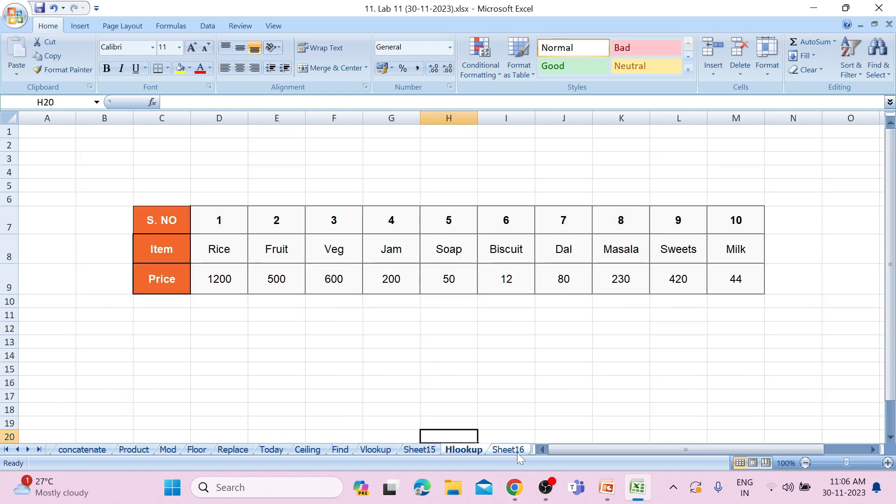
{"action": "left_click", "coordinate": [517, 450]}
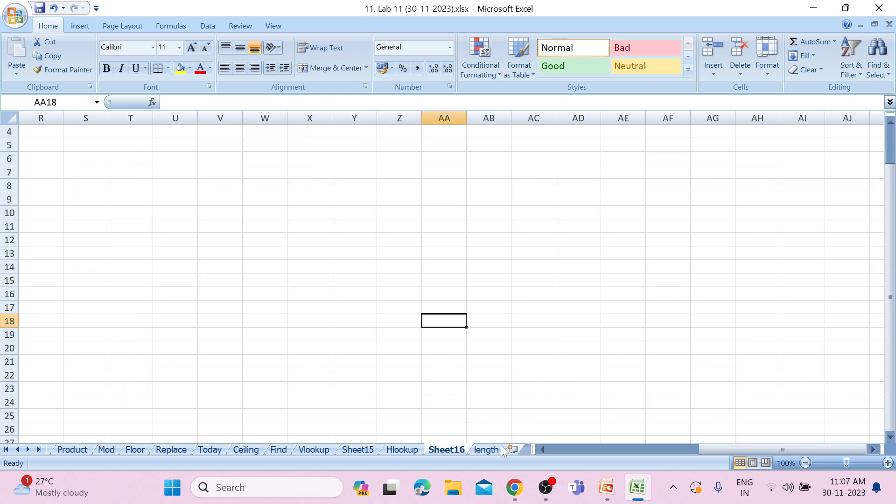
{"action": "left_click", "coordinate": [400, 448]}
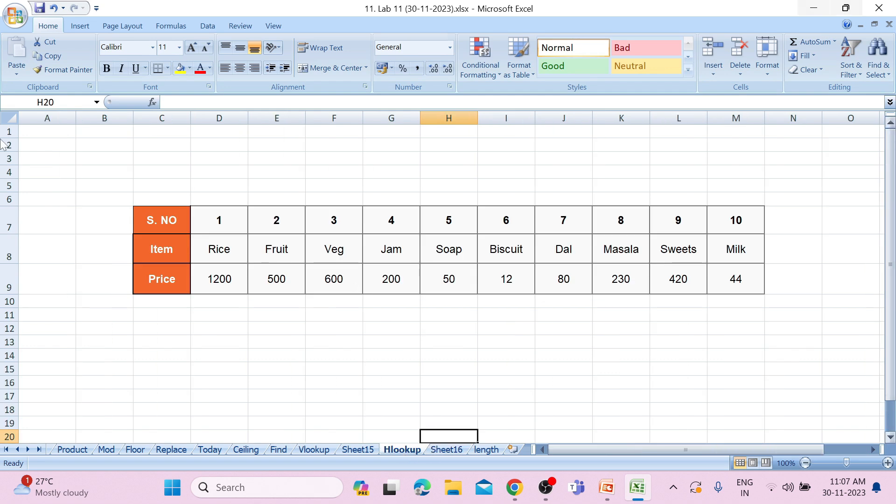
{"action": "left_click", "coordinate": [10, 230]}
{"action": "left_click_drag", "start_coordinate": [2, 238], "coordinate": [7, 255]}
{"action": "key", "text": "ctrl+c"}
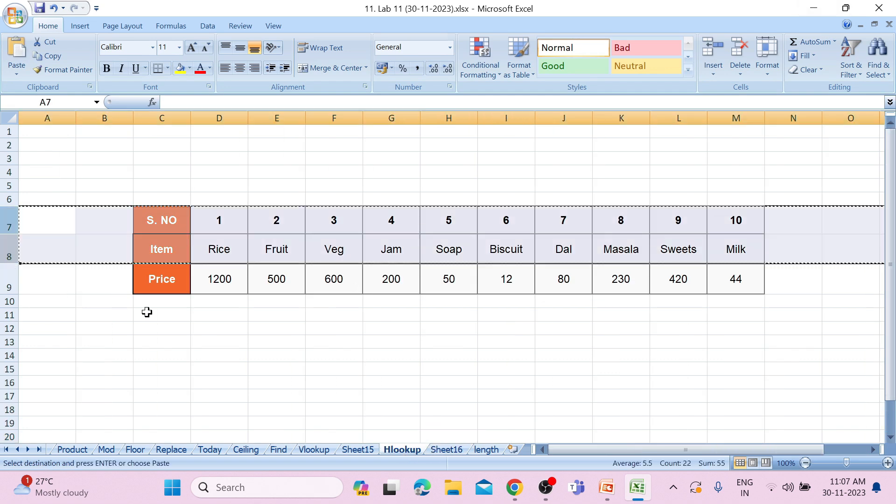
{"action": "left_click", "coordinate": [444, 450]}
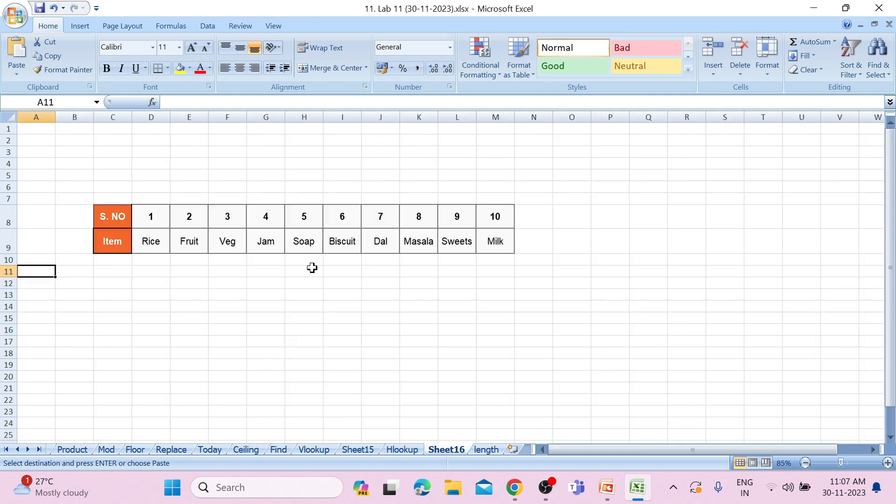
{"action": "left_click", "coordinate": [342, 260]}
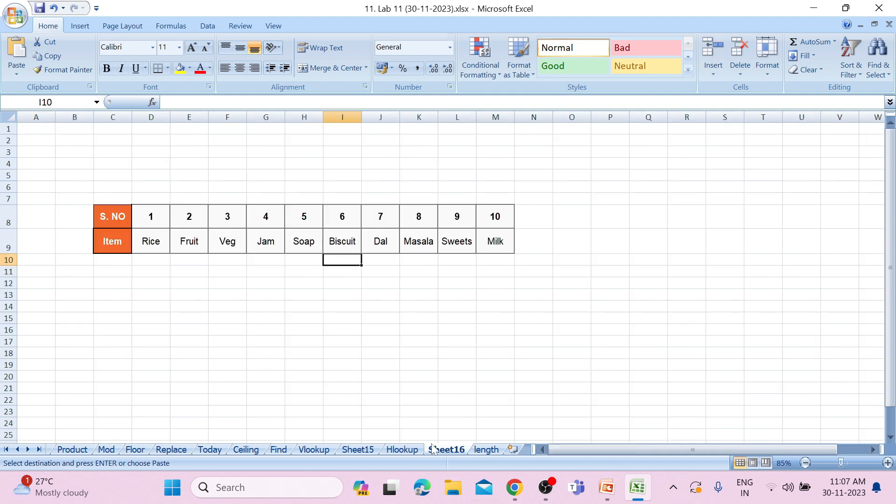
Step: Start an HLOOKUP formula in D10 of Sheet16 with D9 as the lookup value
{"action": "left_click", "coordinate": [141, 262]}
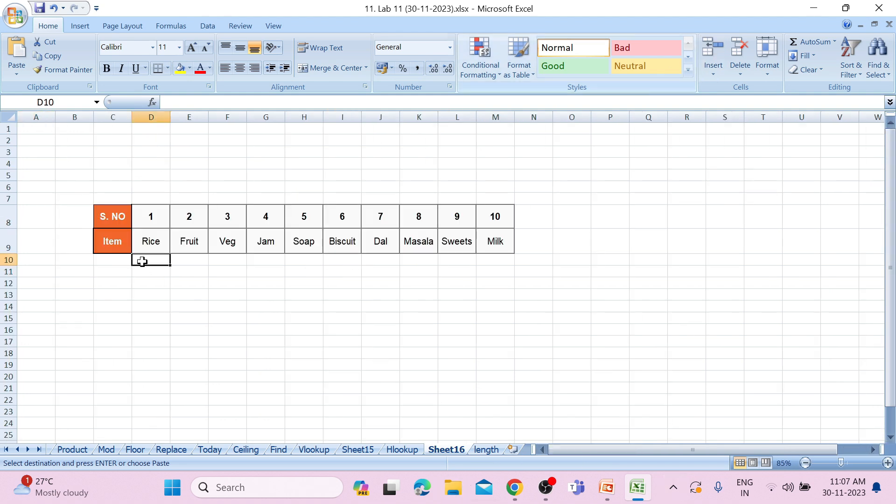
{"action": "type", "text": "=HL"}
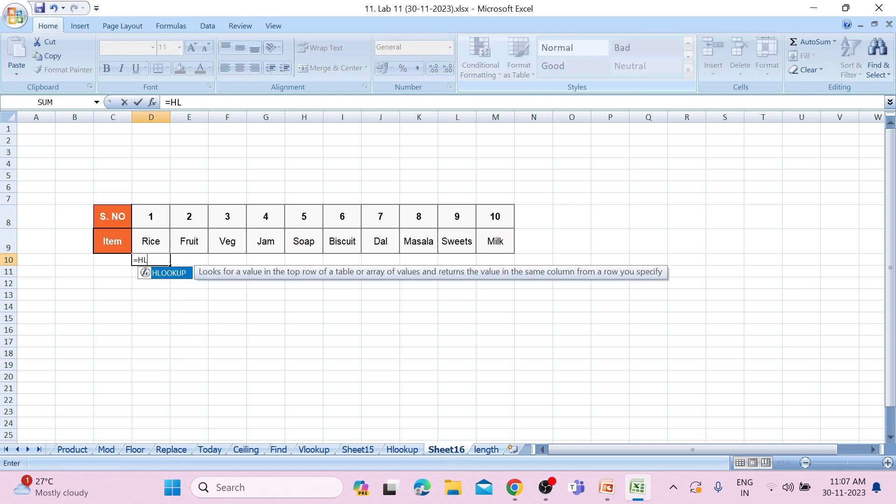
{"action": "type", "text": "OOKUP"}
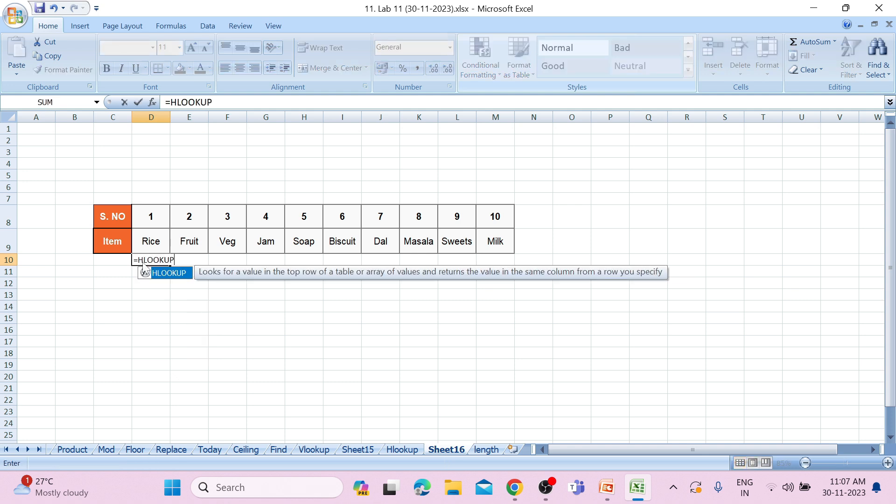
{"action": "type", "text": "("}
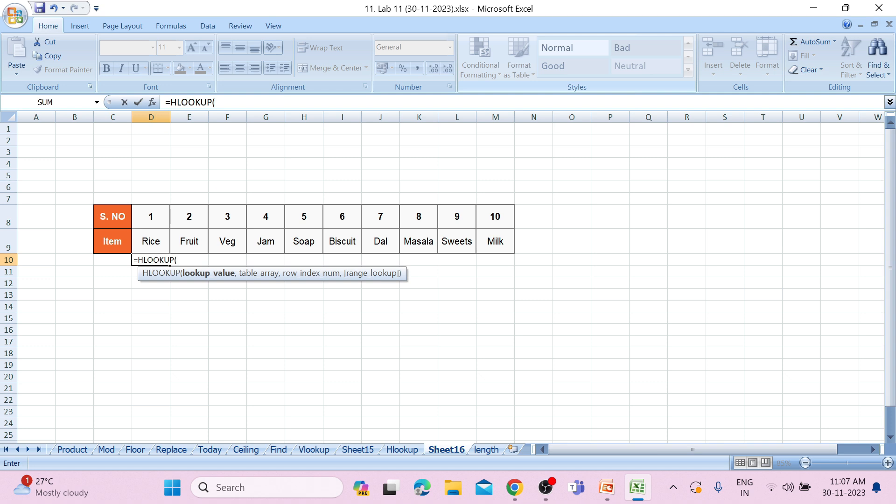
{"action": "left_click", "coordinate": [151, 242]}
{"action": "type", "text": ","}
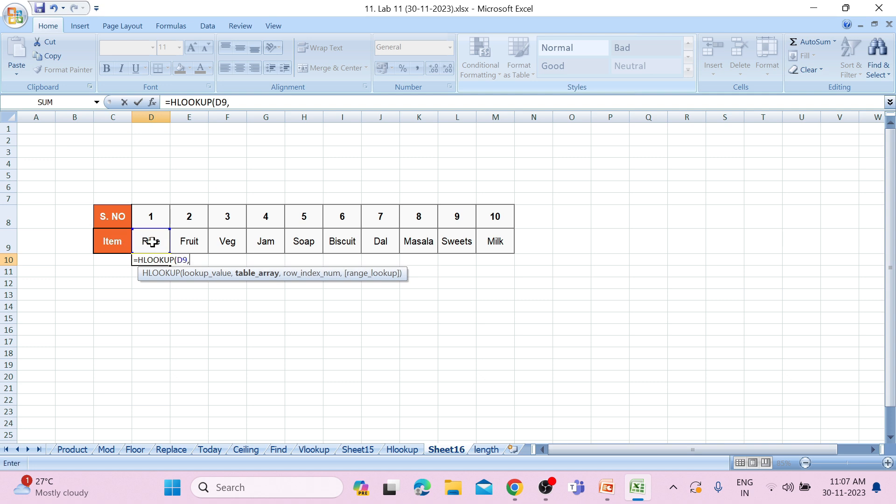
Step: Complete the D10 HLOOKUP formula with table array Hlookup!C8:M9, row index 2 and FALSE for an exact match
{"action": "left_click", "coordinate": [395, 451]}
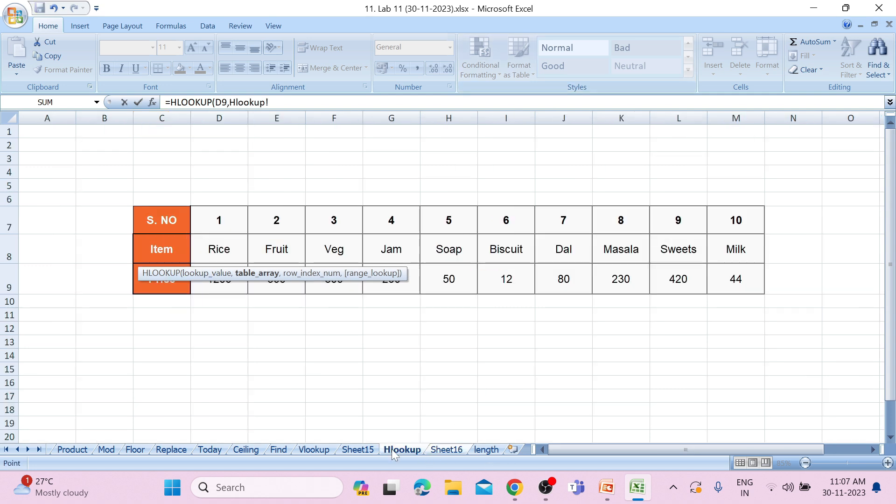
{"action": "left_click_drag", "start_coordinate": [164, 250], "coordinate": [737, 289]}
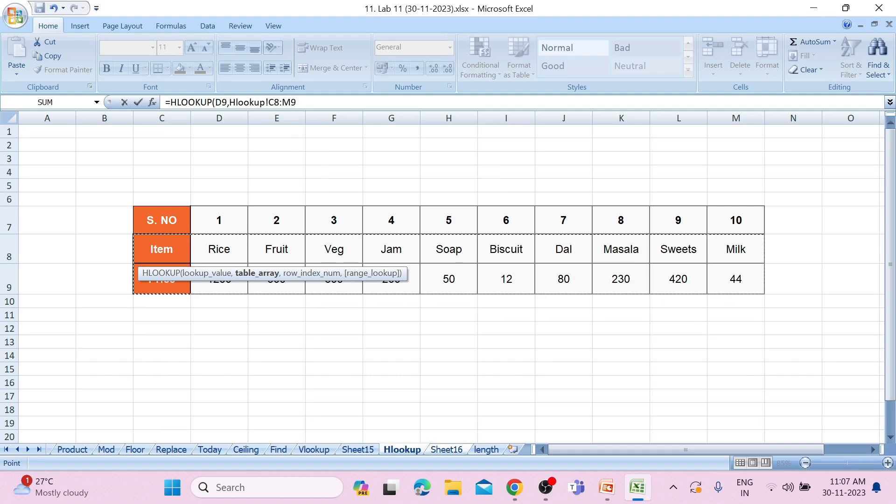
{"action": "left_click", "coordinate": [318, 105]}
{"action": "type", "text": ","}
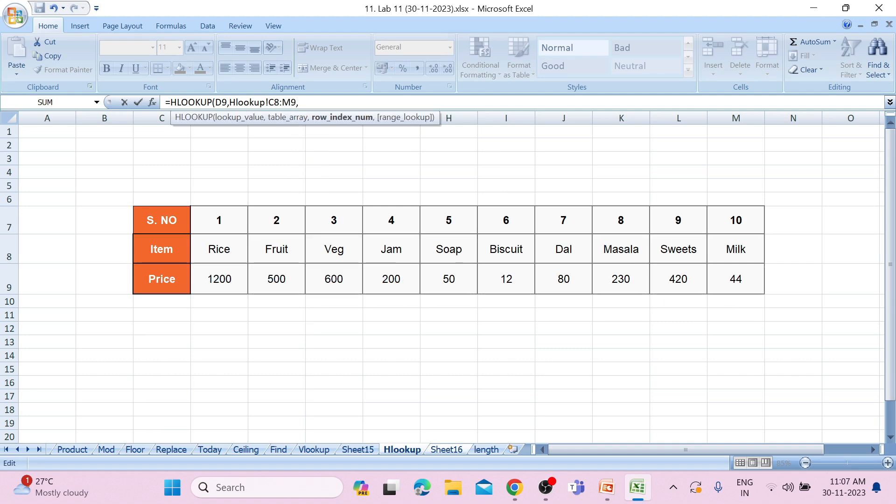
{"action": "type", "text": "2,"}
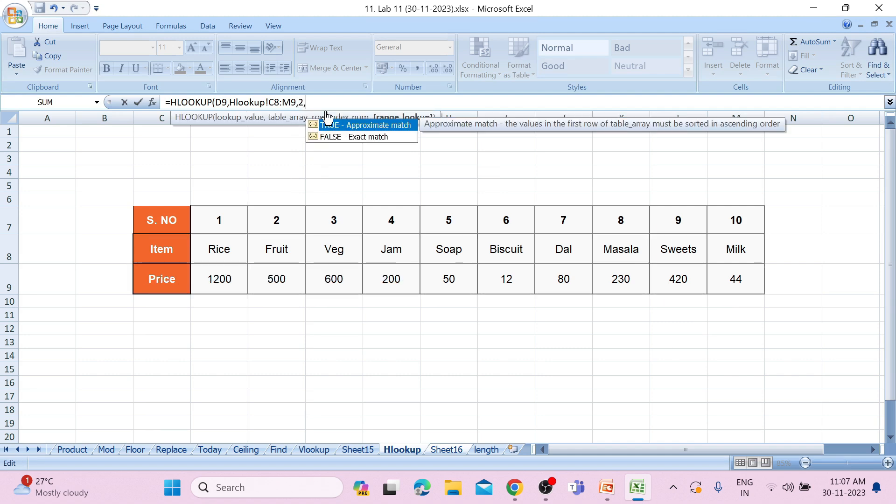
{"action": "double_click", "coordinate": [337, 137]}
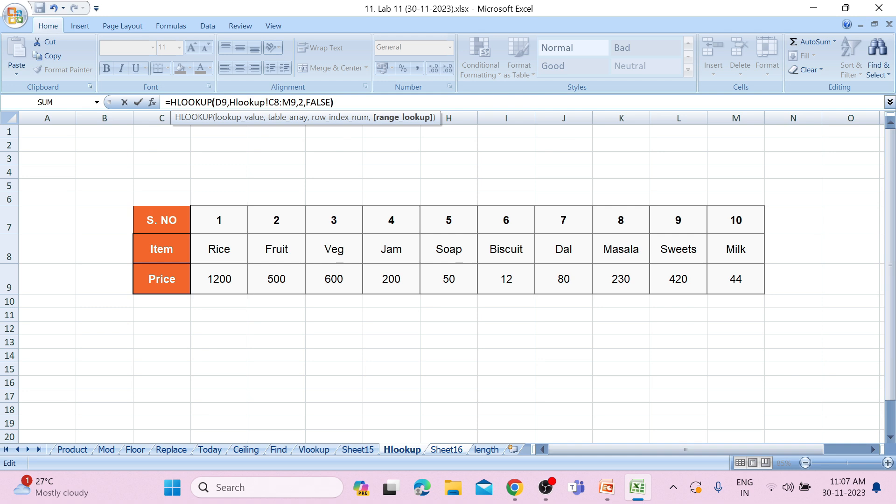
{"action": "type", "text": ")"}
{"action": "key", "text": "Return"}
Step: Fill the D10 HLOOKUP formula across to M10 and review the source tables on the Vlookup and Hlookup sheets
{"action": "left_click", "coordinate": [164, 258]}
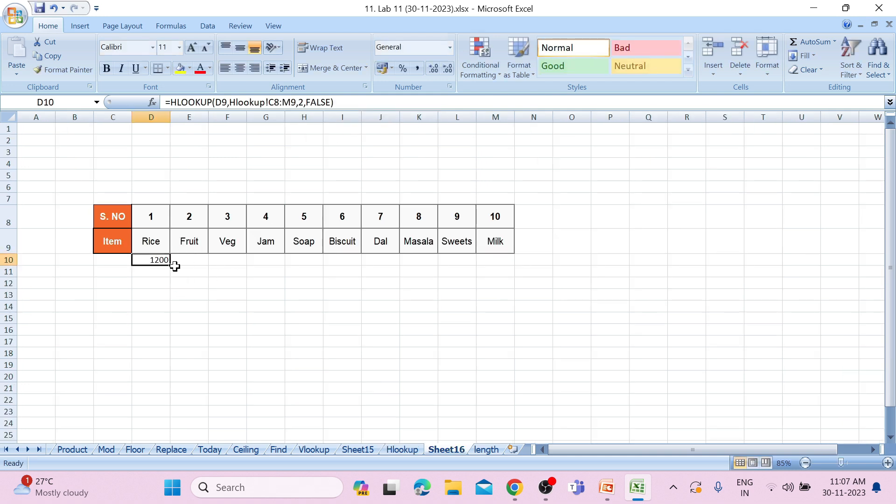
{"action": "left_click_drag", "start_coordinate": [172, 267], "coordinate": [515, 275]}
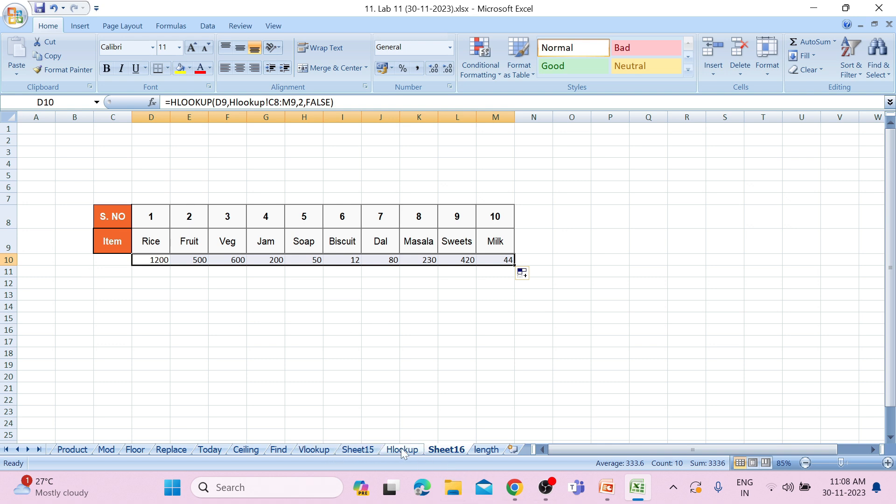
{"action": "left_click", "coordinate": [315, 450]}
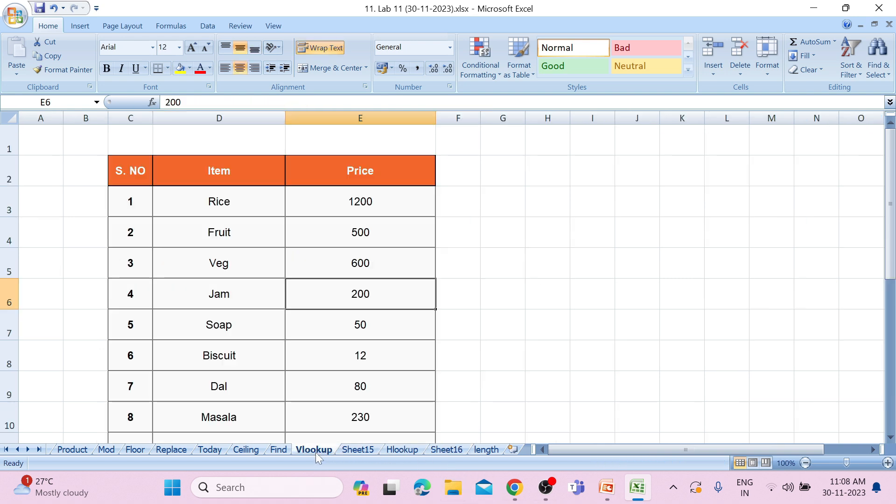
{"action": "left_click", "coordinate": [397, 451]}
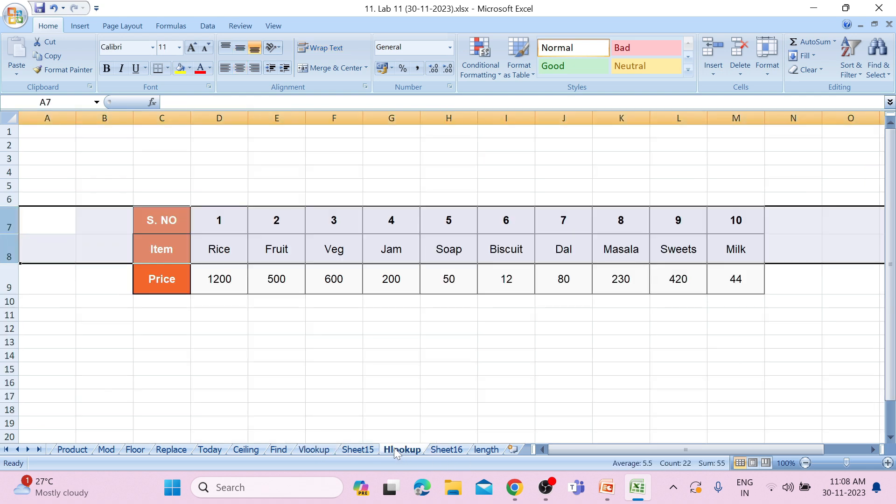
Step: On the length sheet, enter =LEN(E6) in F6 to count the characters of the first string
{"action": "left_click", "coordinate": [485, 451]}
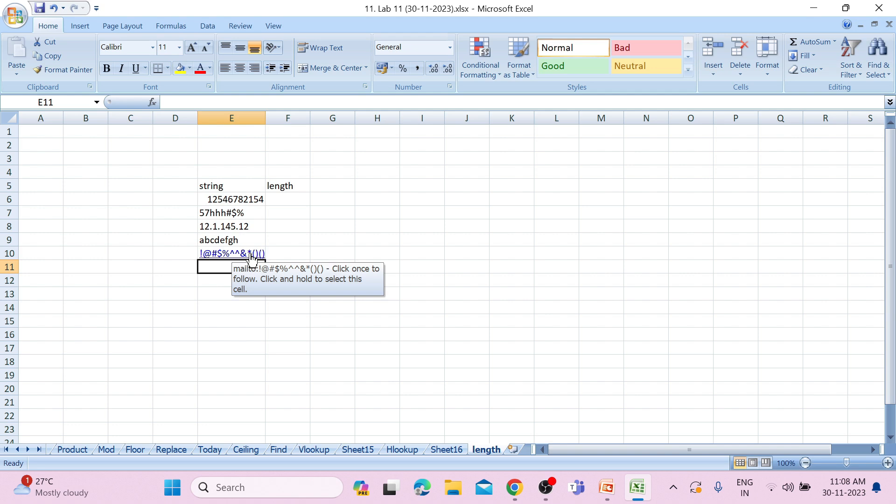
{"action": "scroll", "coordinate": [247, 257], "scroll_direction": "up", "scroll_amount": 2}
{"action": "left_click", "coordinate": [376, 227]}
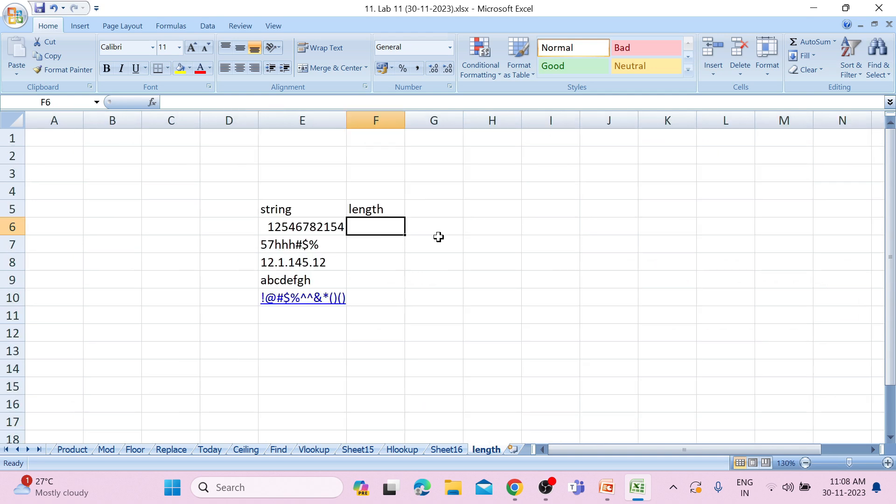
{"action": "type", "text": "=LEN("}
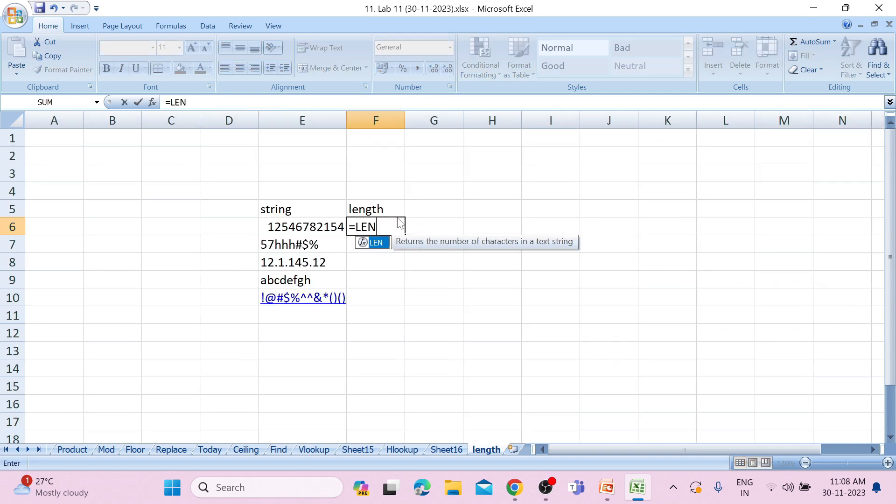
{"action": "left_click", "coordinate": [287, 226]}
{"action": "type", "text": ")"}
{"action": "key", "text": "Return"}
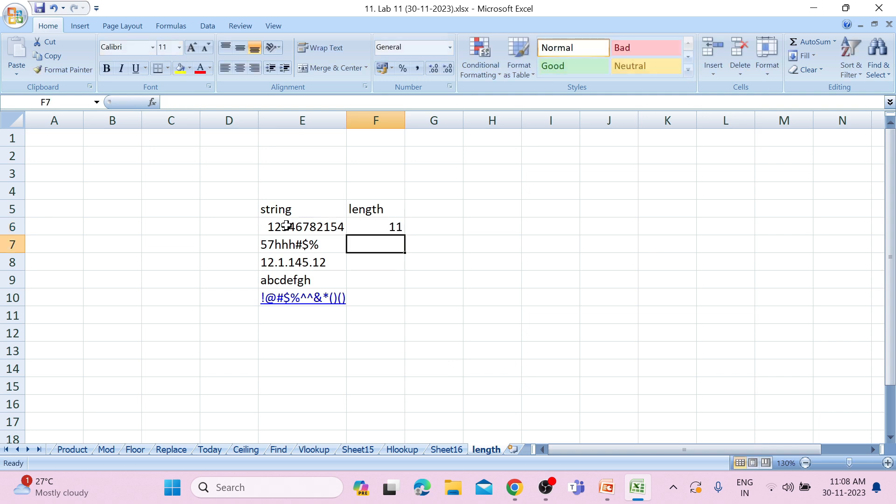
Step: Copy the LEN formula from F6 into F7:F10 for the remaining strings
{"action": "left_click", "coordinate": [376, 226]}
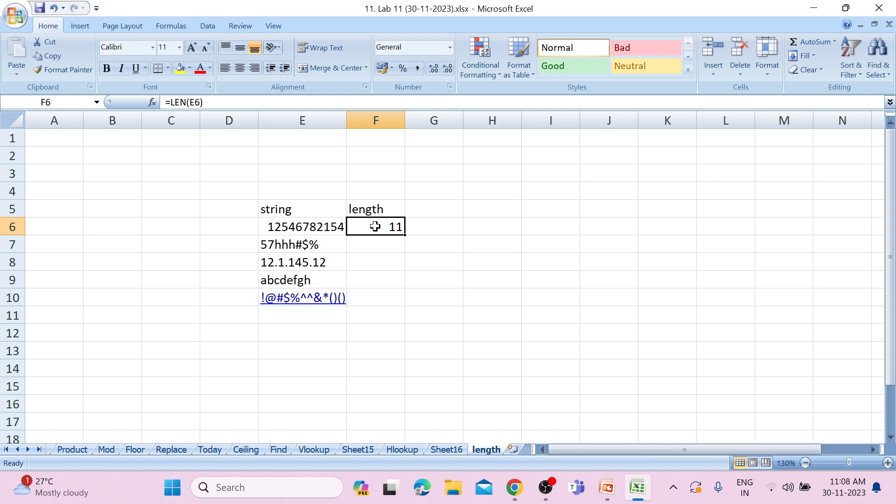
{"action": "key", "text": "ctrl+c"}
{"action": "left_click_drag", "start_coordinate": [376, 245], "coordinate": [376, 300]}
{"action": "key", "text": "ctrl+v"}
{"action": "left_click", "coordinate": [451, 350]}
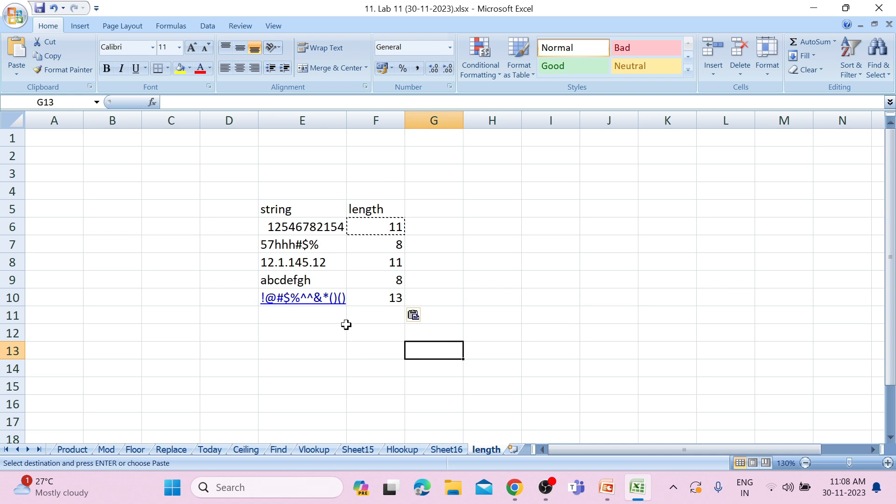
{"action": "left_click", "coordinate": [385, 228]}
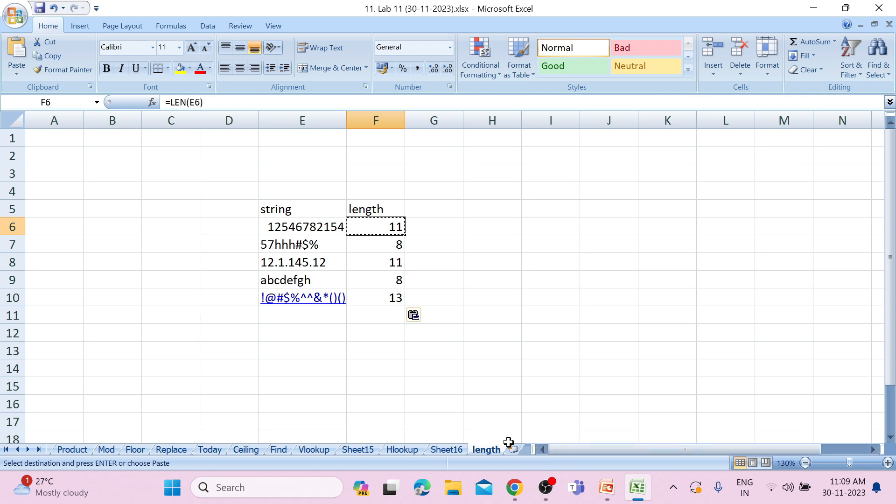
{"action": "left_click", "coordinate": [6, 449]}
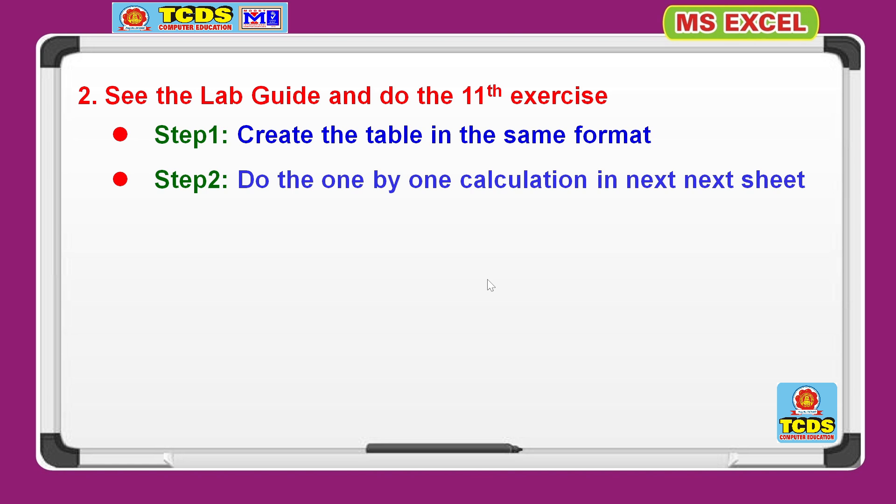
{"action": "left_click", "coordinate": [487, 279]}
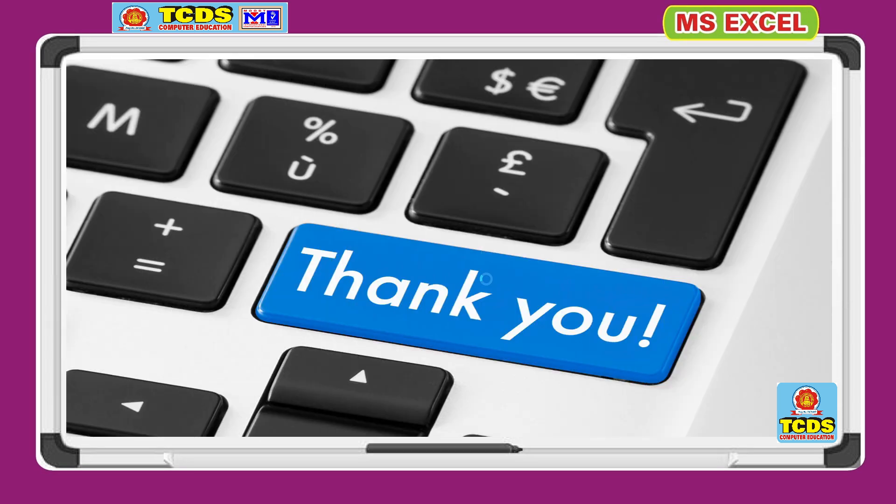